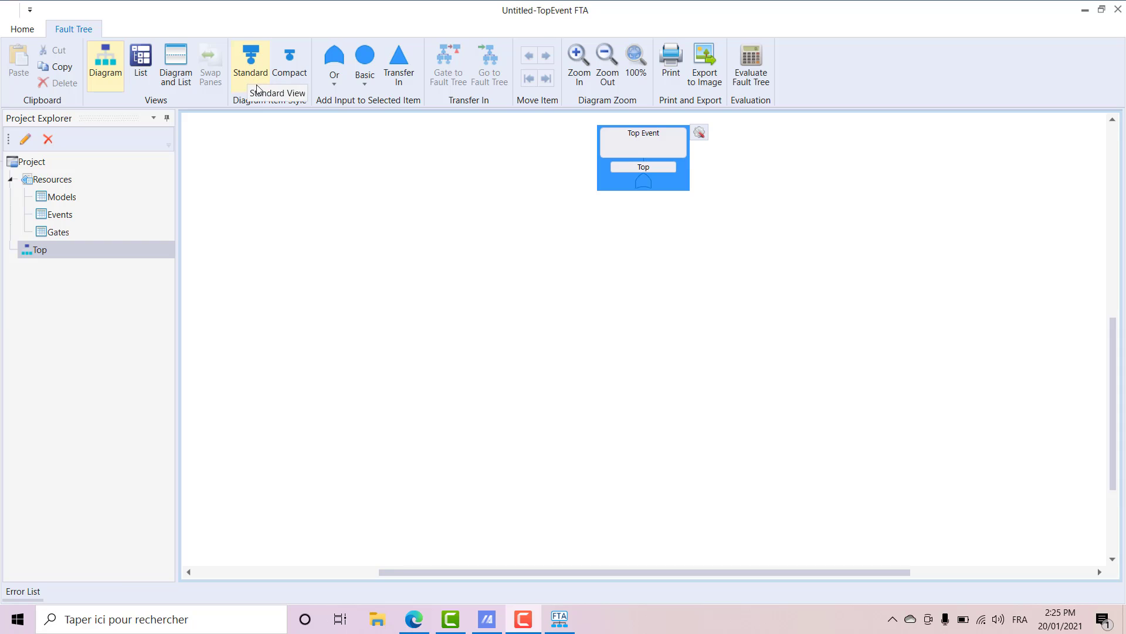
- Add a failure model named C with the description "défaillance clappet" to the project's Models resources
left_click(98, 200)
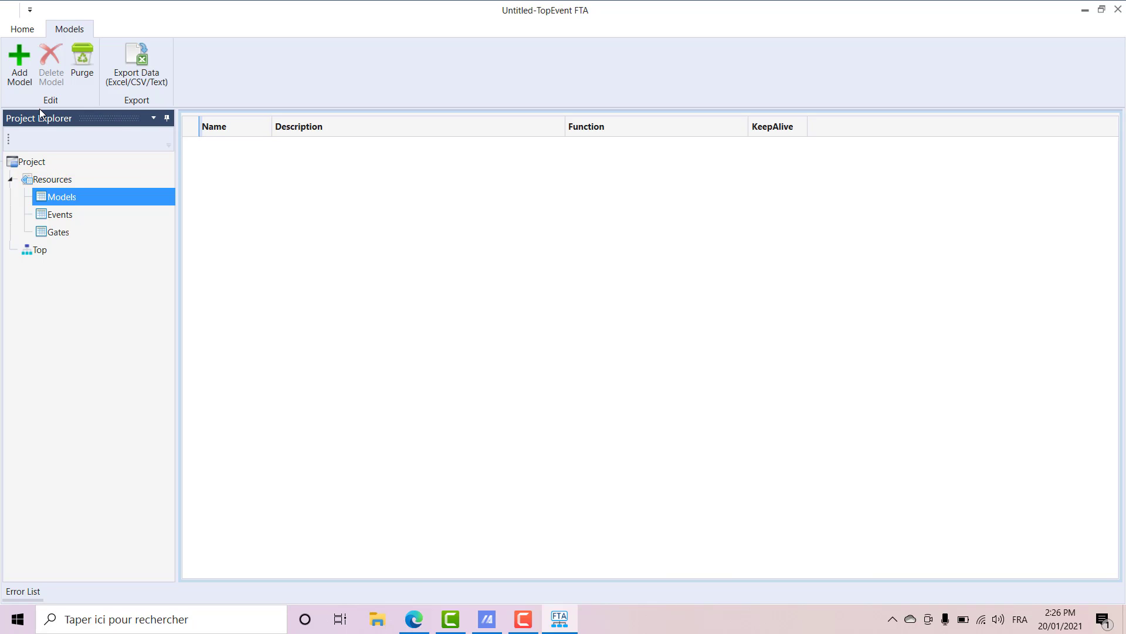
left_click(20, 73)
left_click(217, 145)
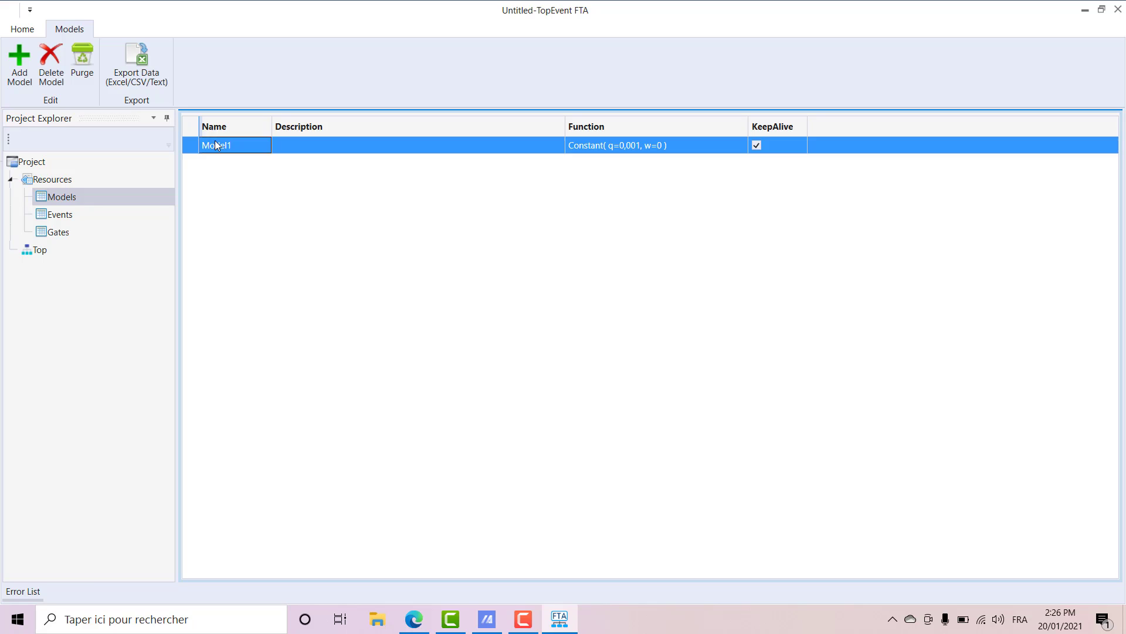
left_click(215, 141)
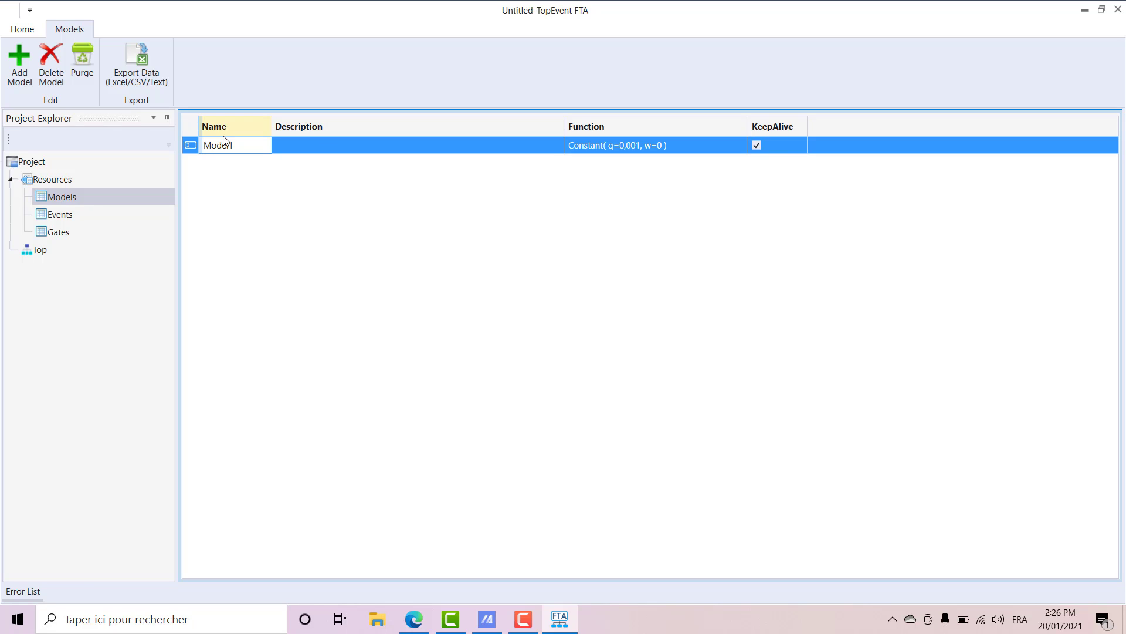
left_click_drag(238, 144, 163, 146)
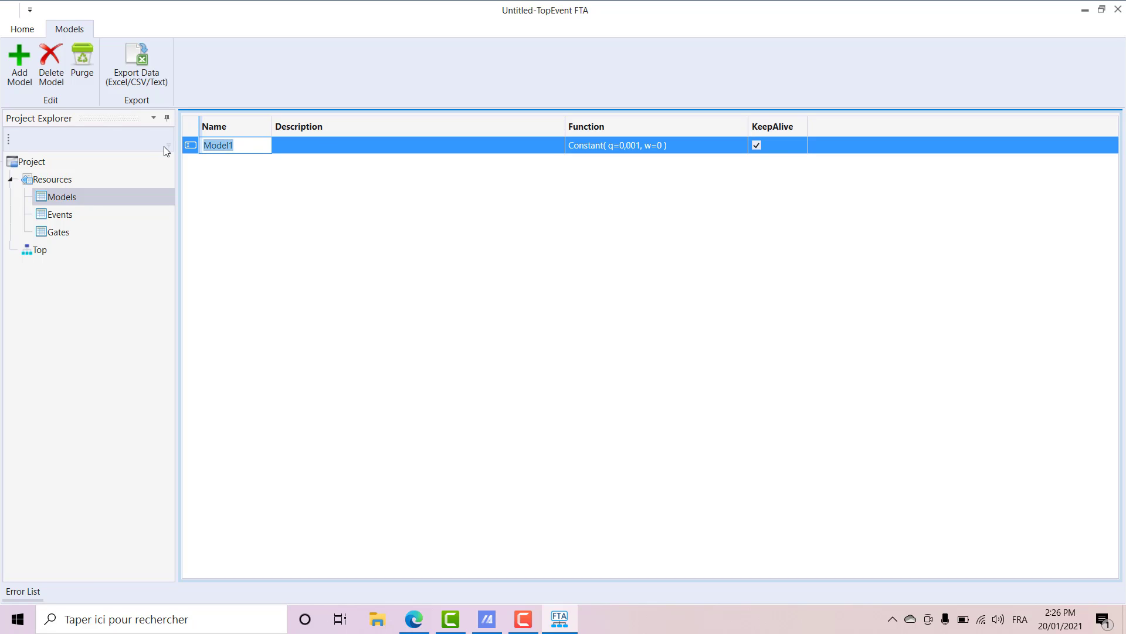
type("C")
left_click(387, 144)
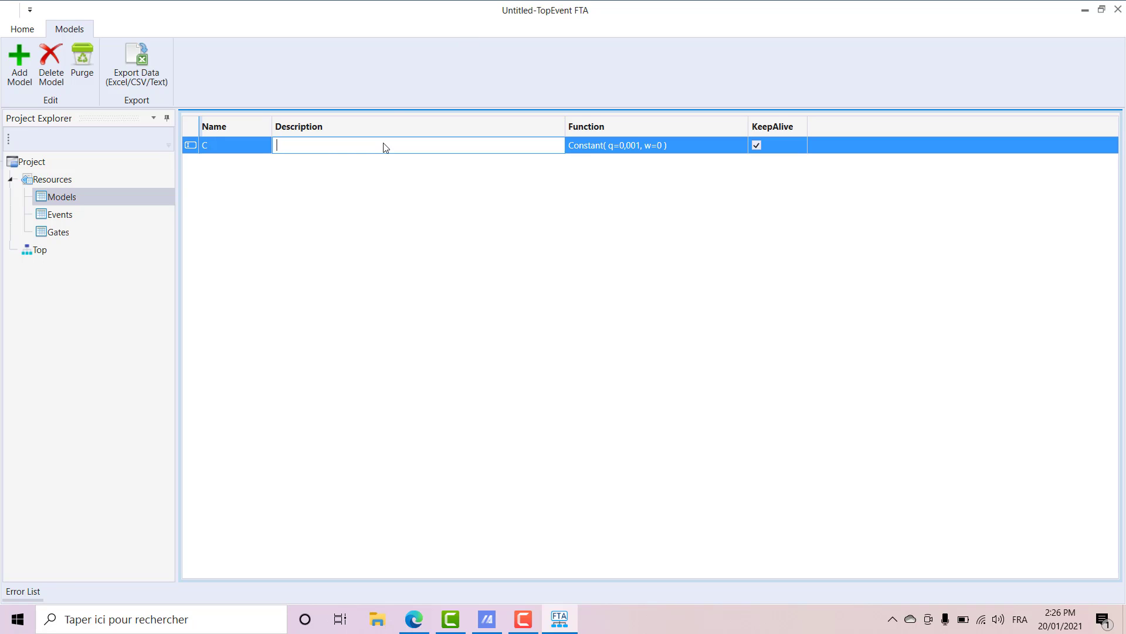
type("défaillance clappet")
- Set the unavailability of model C to 0.0036, keeping the Constant model type
left_click(735, 146)
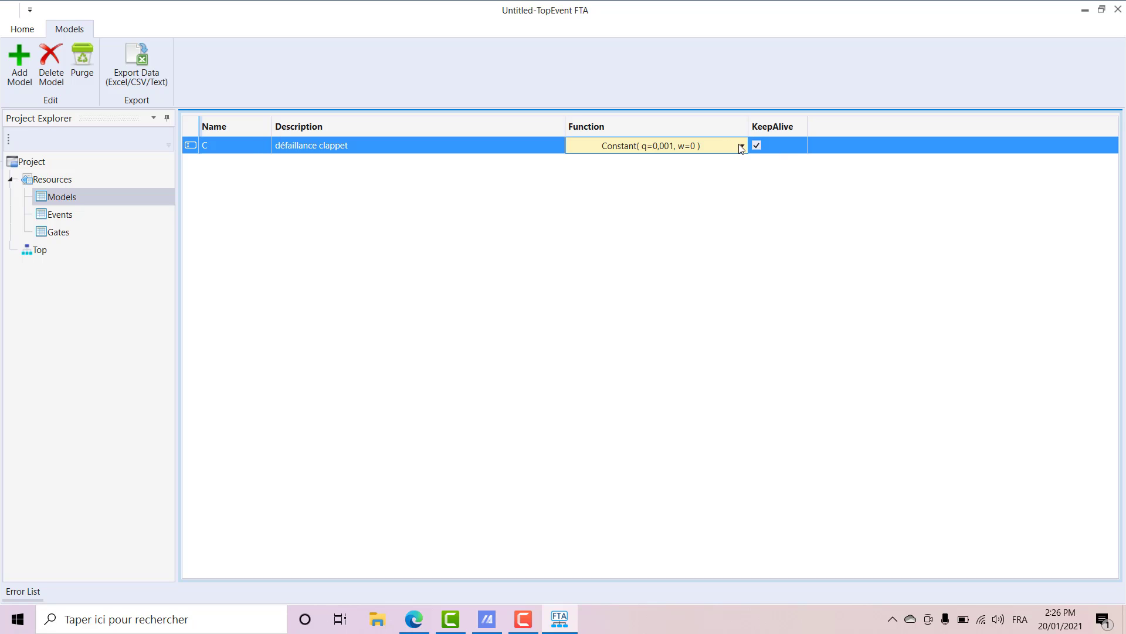
left_click(742, 146)
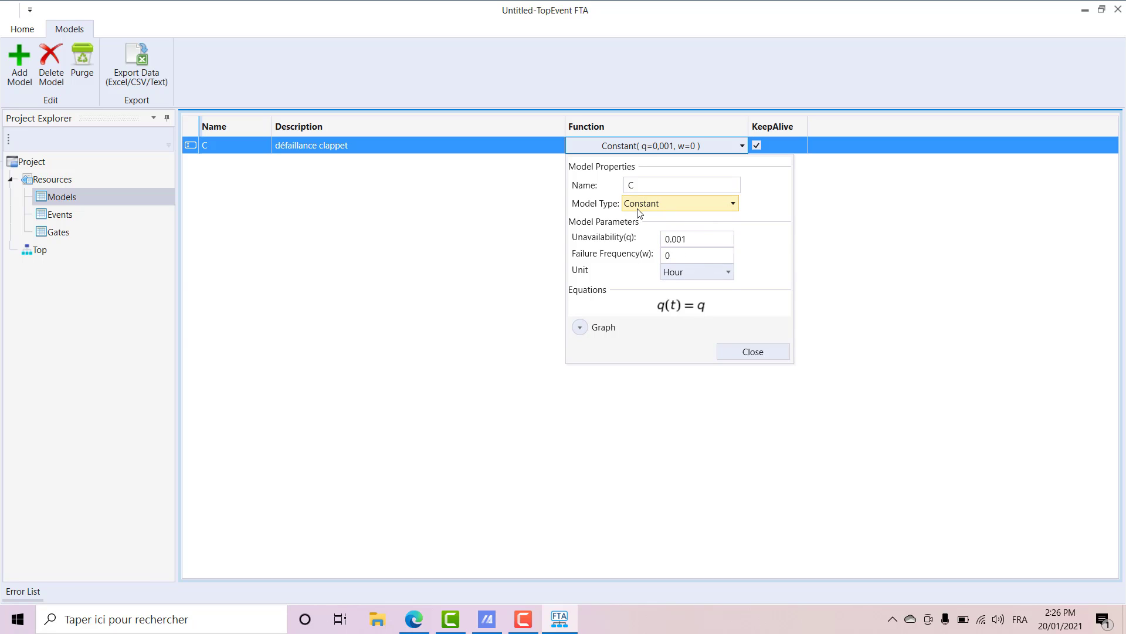
left_click(683, 238)
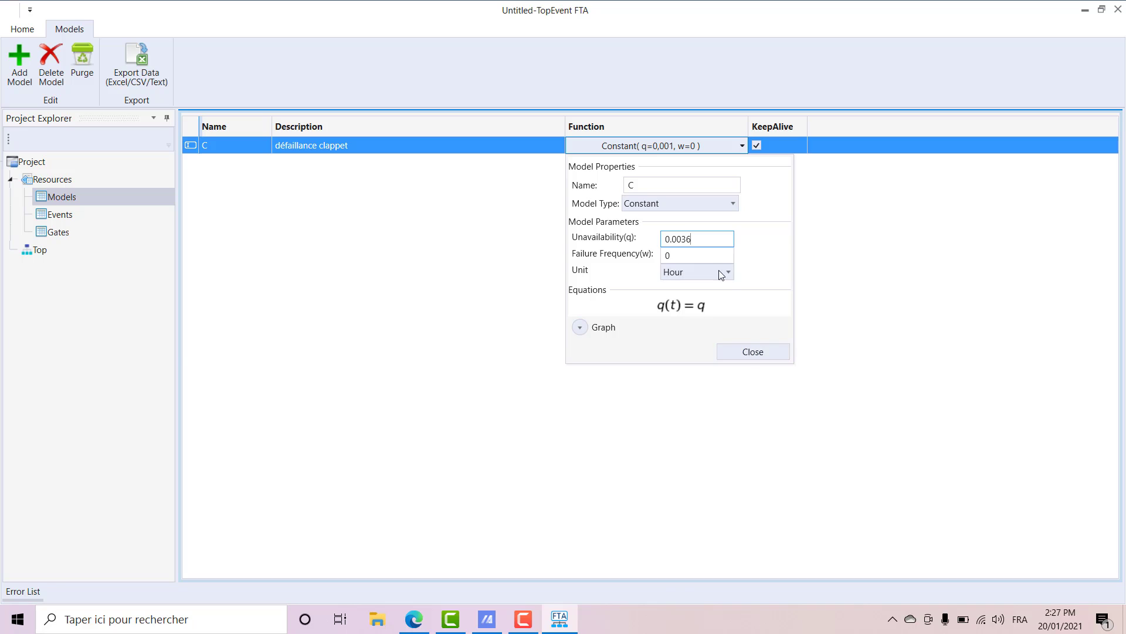
left_click(732, 205)
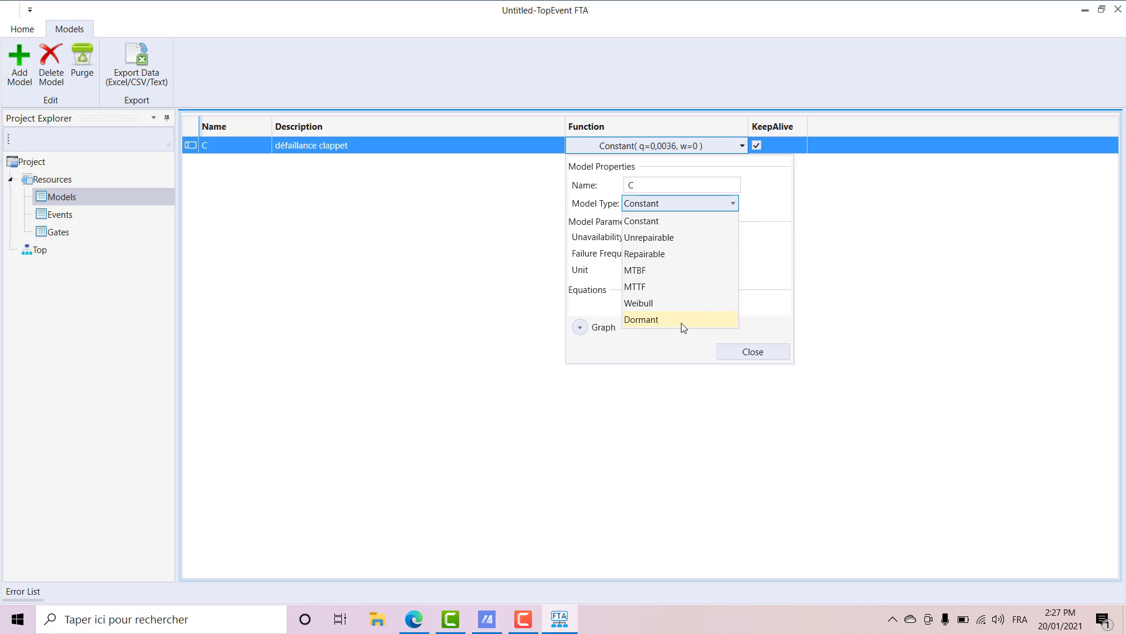
left_click(764, 323)
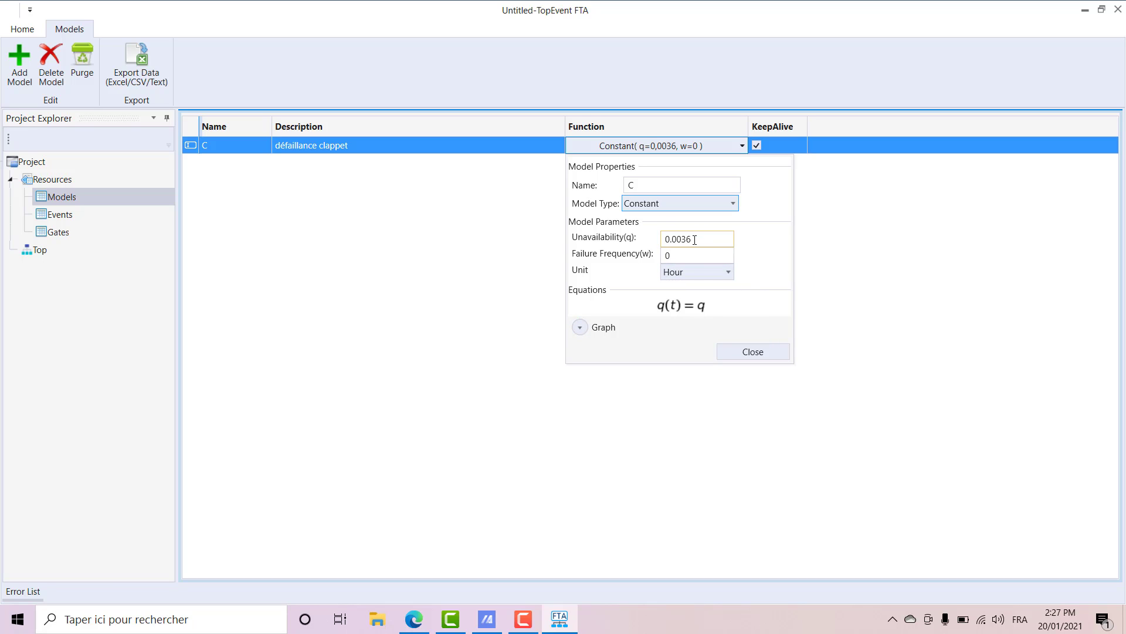
left_click(731, 349)
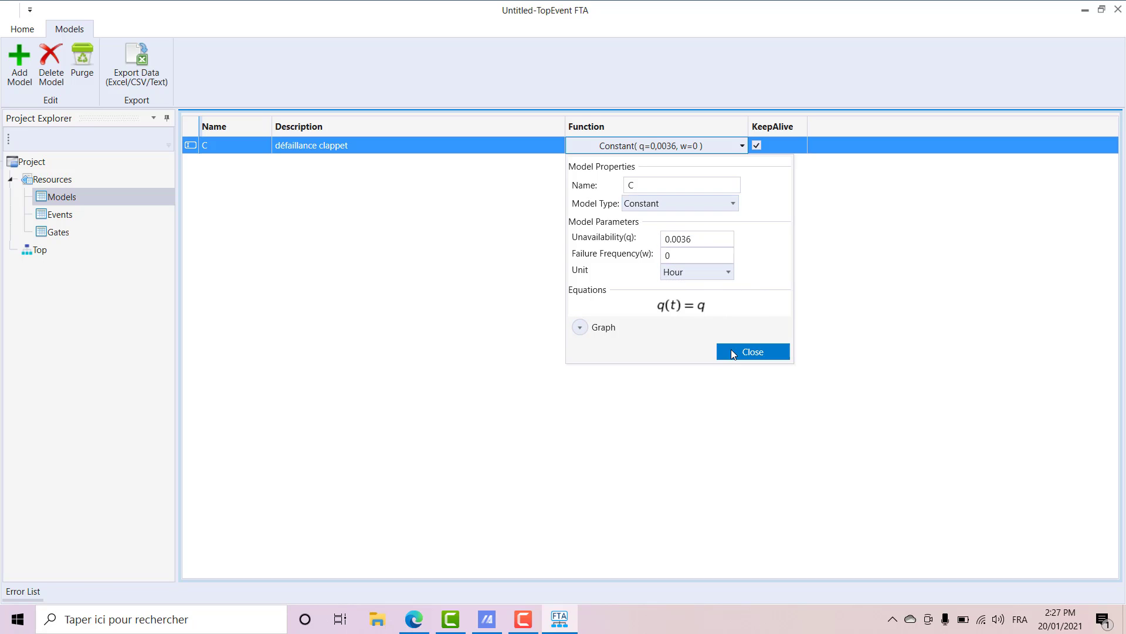
- Add a second model named P with the description "défaillance pompe"
left_click(20, 54)
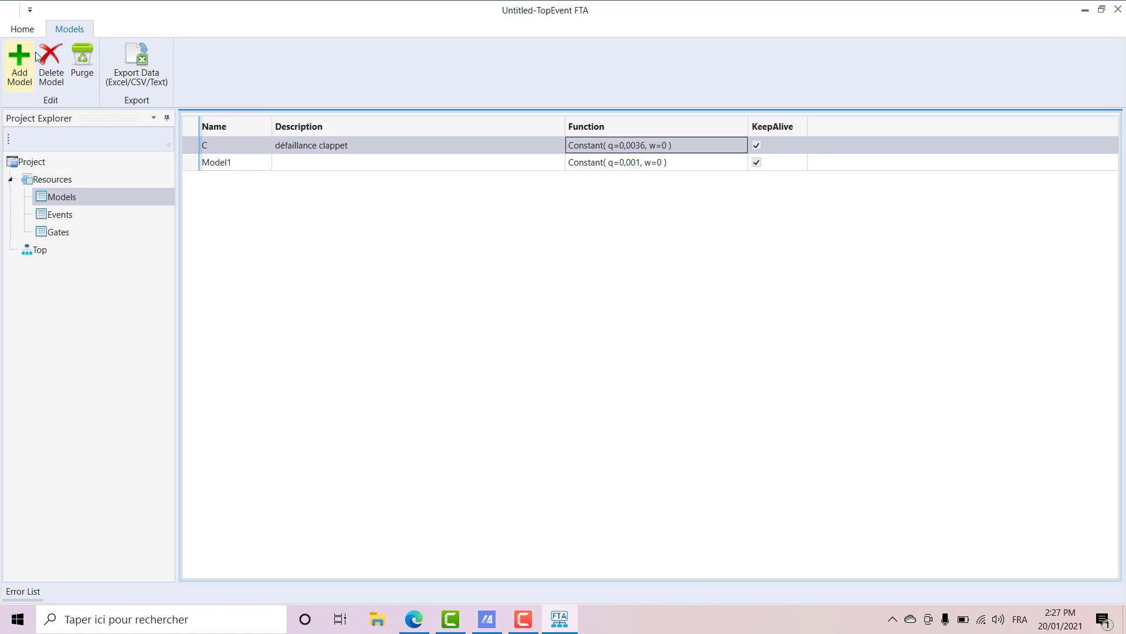
left_click(234, 162)
left_click(236, 163)
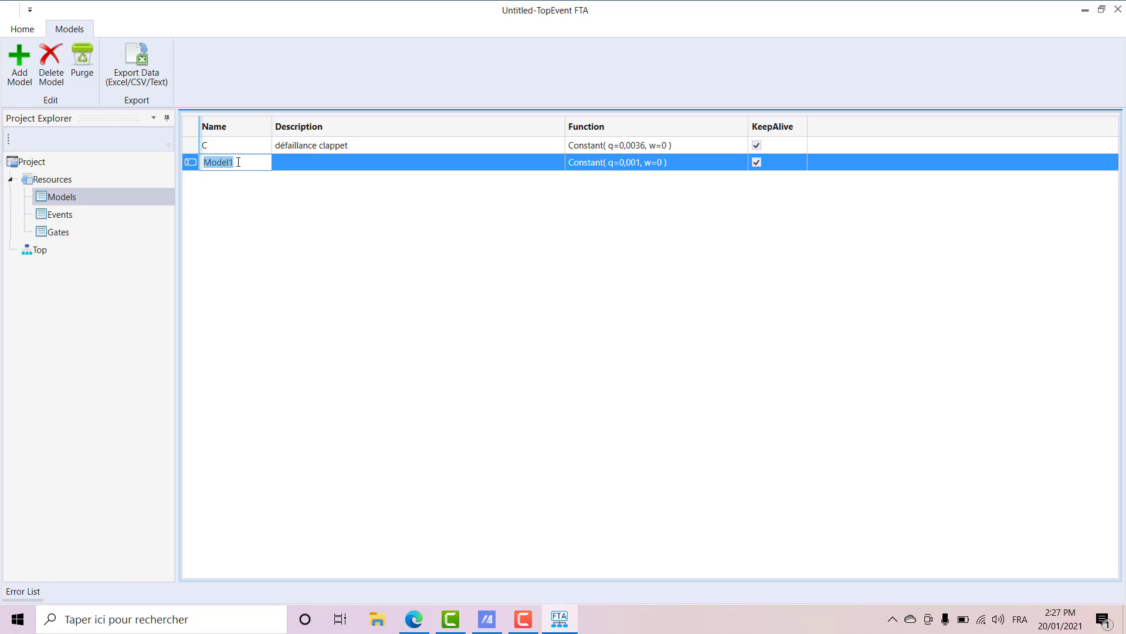
type("P")
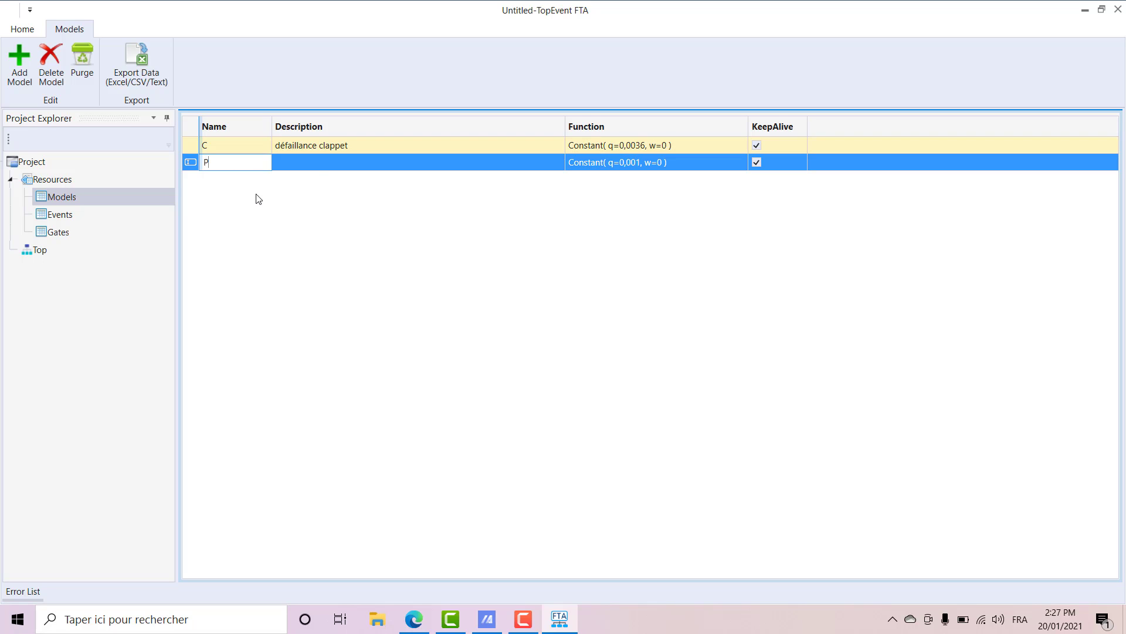
left_click(320, 160)
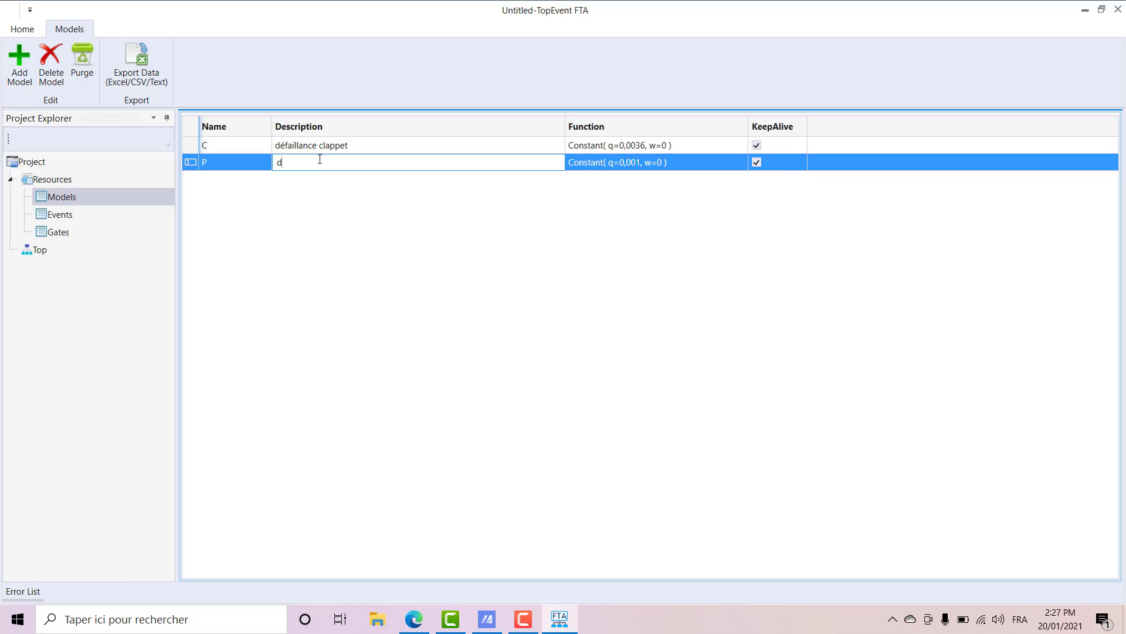
type("défaillance pompe")
- Set the unavailability of model P to 0.0008
left_click(733, 163)
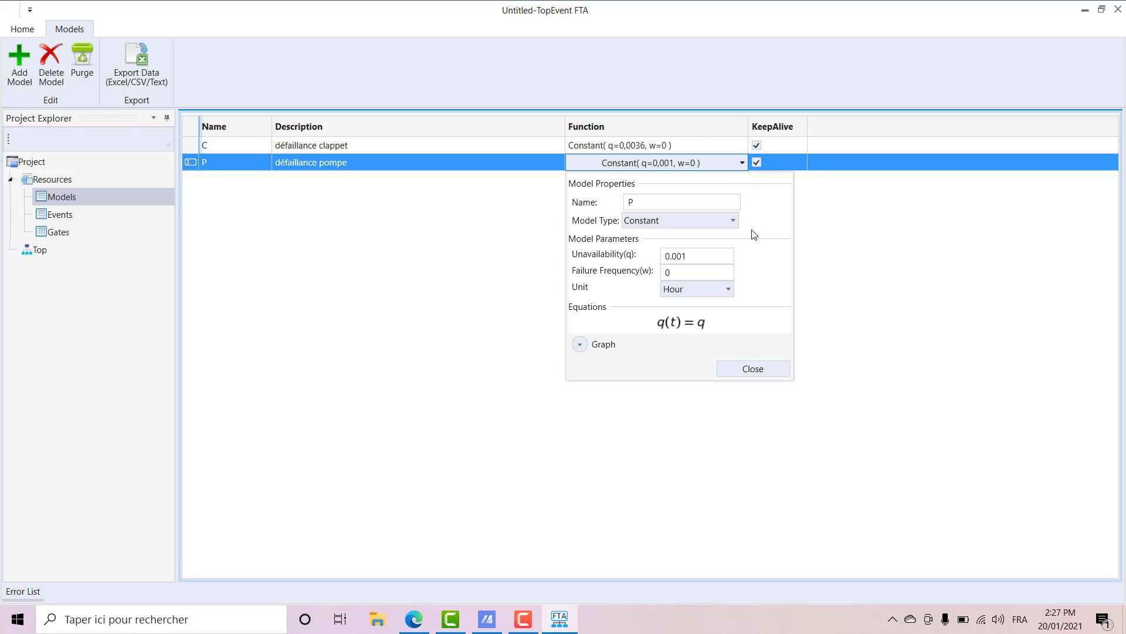
left_click(693, 253)
left_click(738, 369)
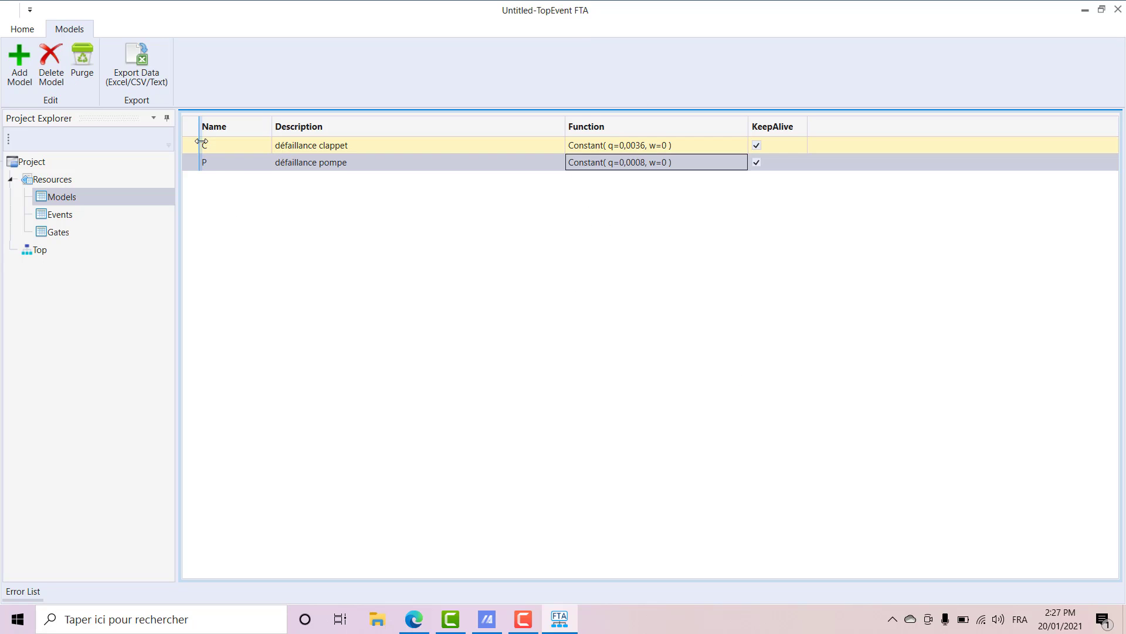
- Add a third model named R with the description "défaillance réservoir"
left_click(20, 59)
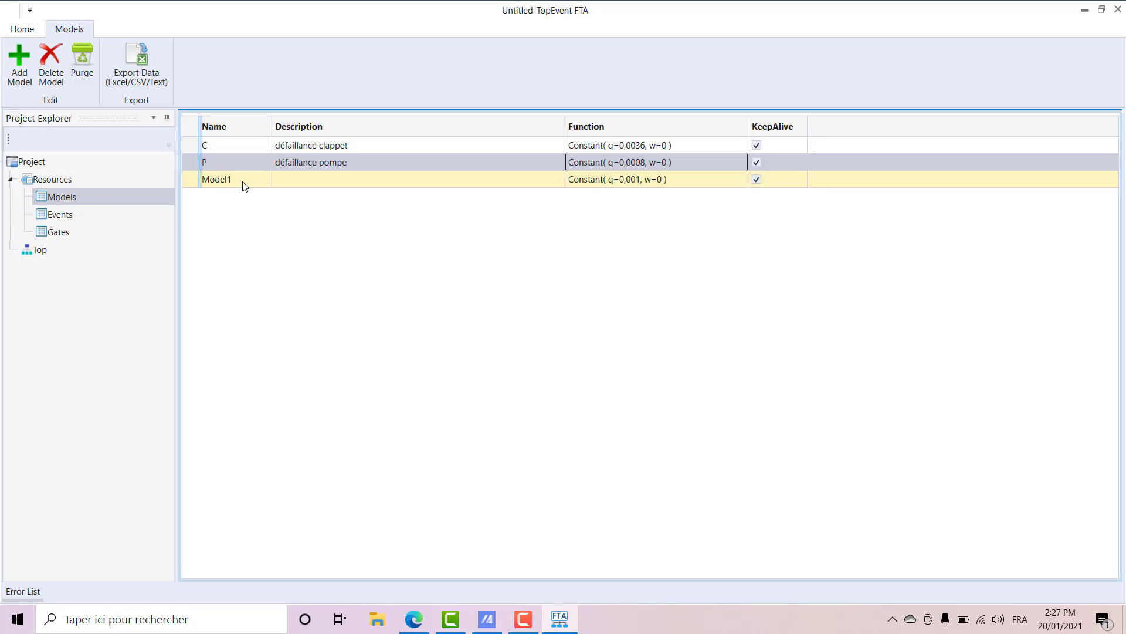
left_click(245, 185)
left_click(243, 182)
type("R")
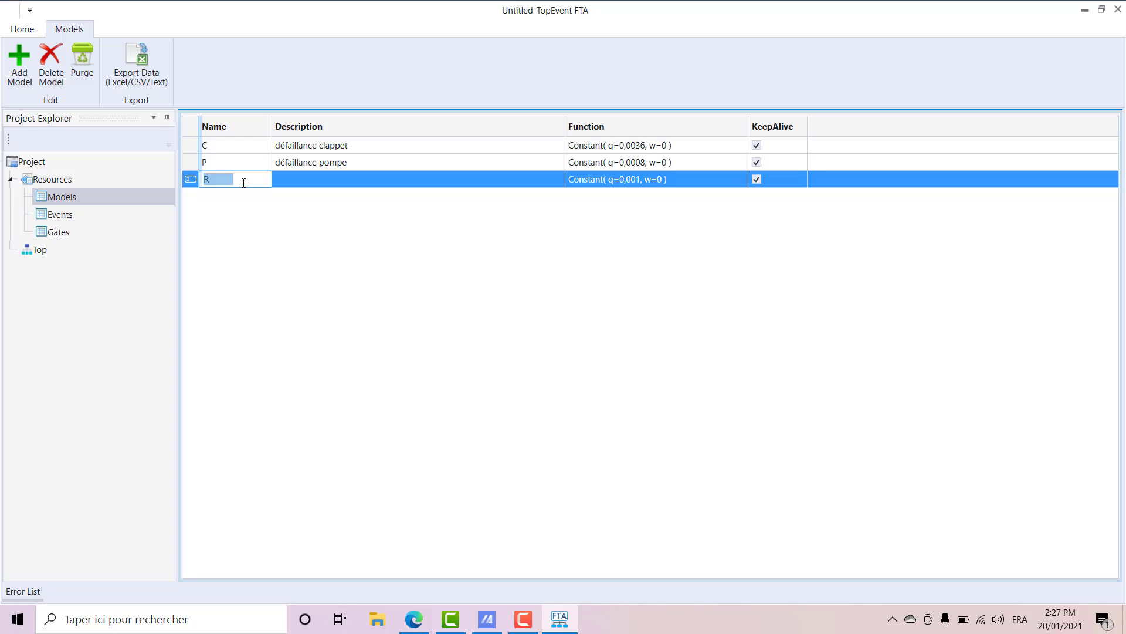
left_click(306, 179)
type("dé")
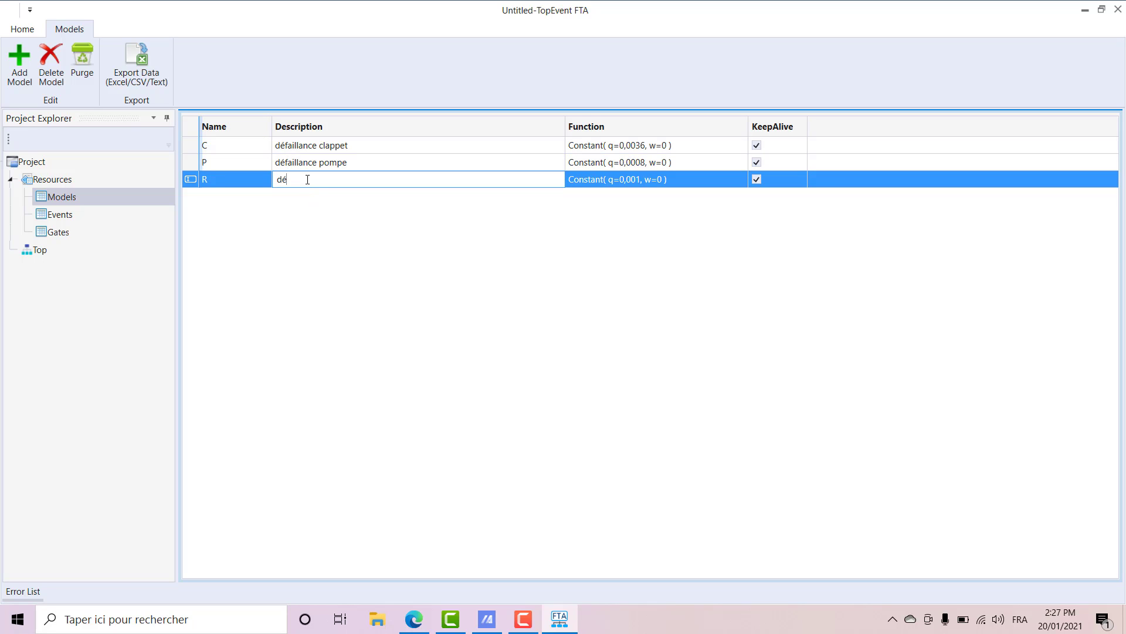
type("faillance réservoir")
- Set the unavailability of model R to 0.006
left_click(738, 187)
left_click(737, 184)
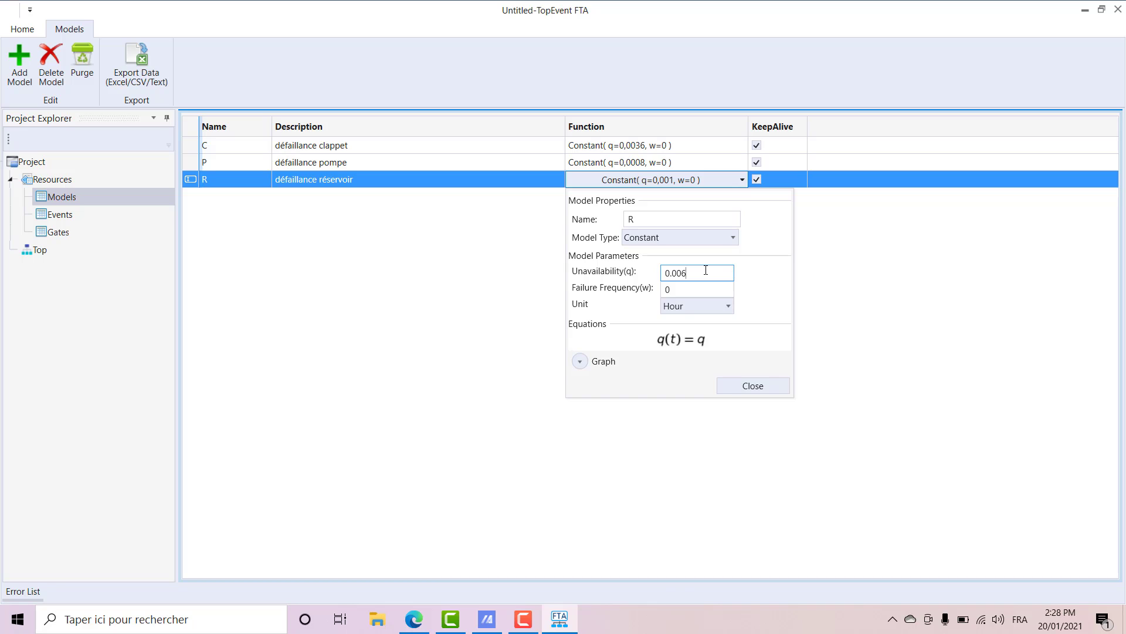
left_click(755, 387)
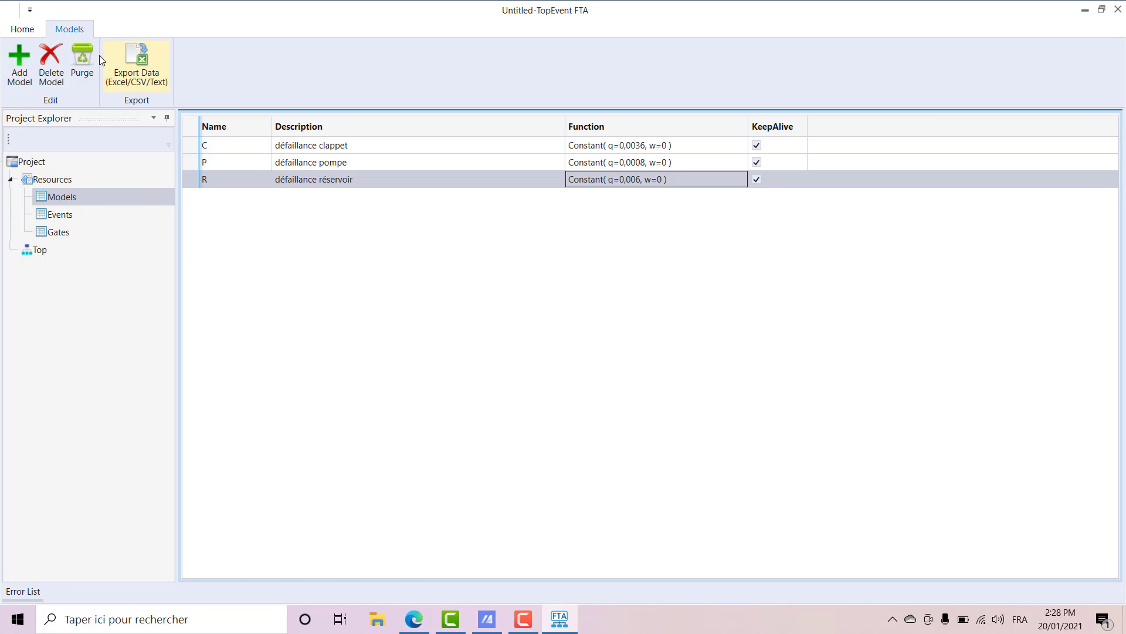
- Add a fourth model named AL-r with the description "défaillance réseau électrique"
left_click(17, 65)
left_click(229, 195)
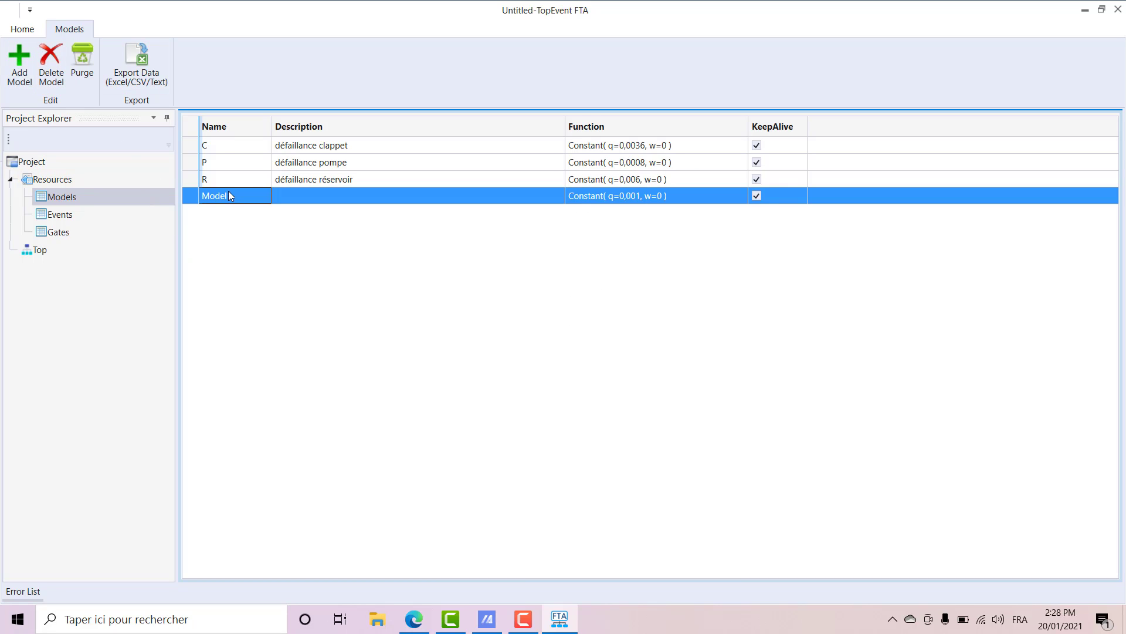
left_click(229, 195)
left_click_drag(238, 197, 192, 194)
type("AL-r")
left_click(319, 196)
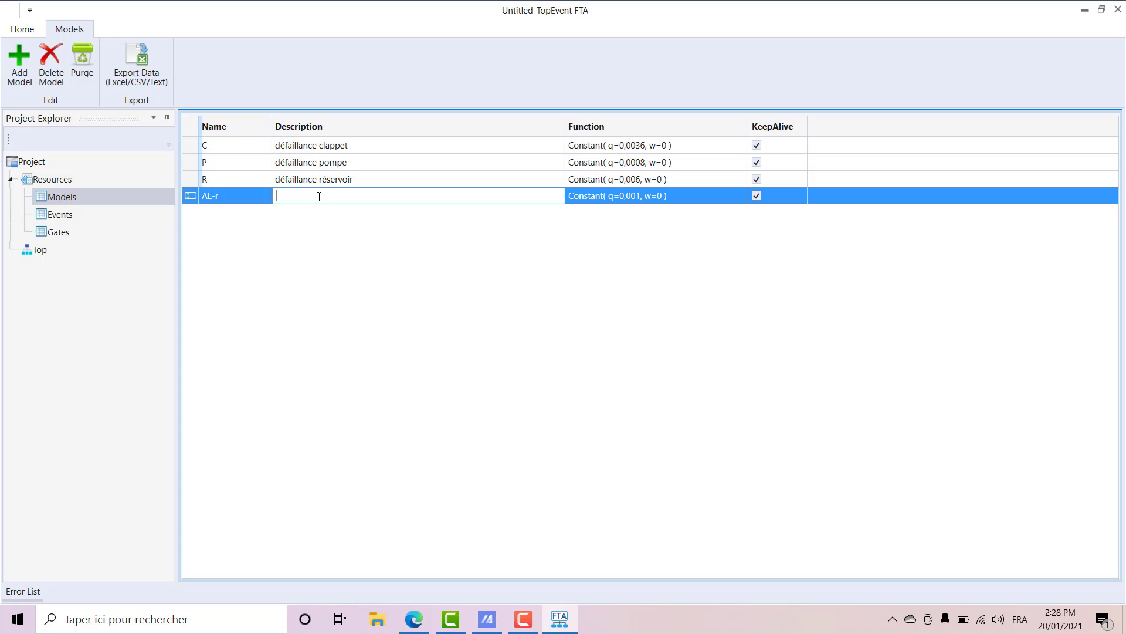
type("défaillance réseau électrique")
- Set the unavailability of model AL-r to 0.0021
left_click(724, 195)
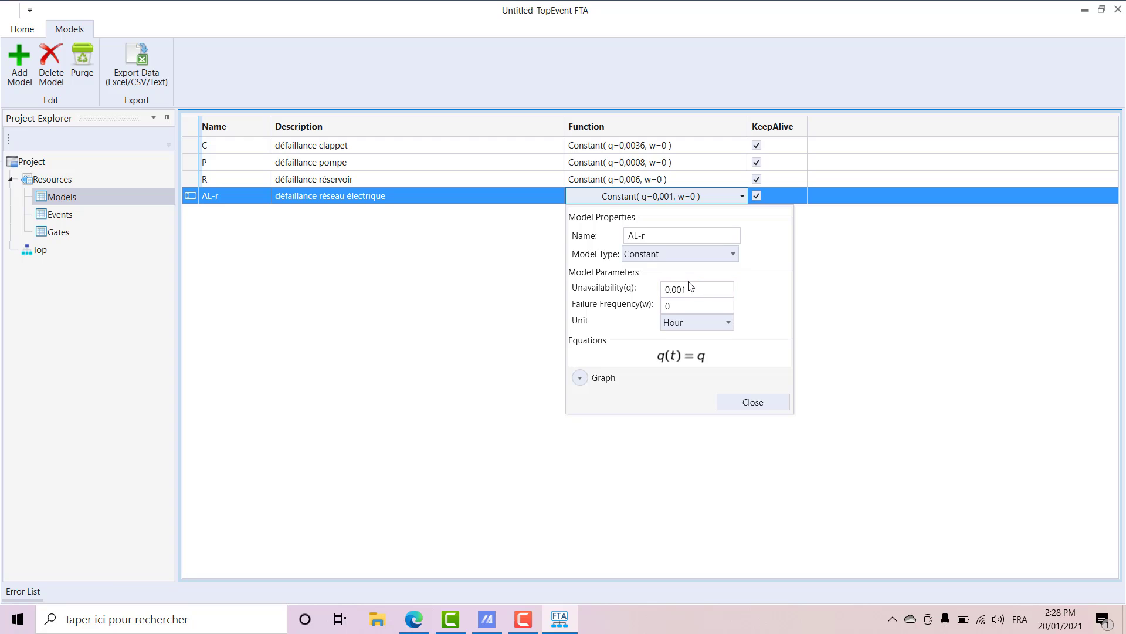
left_click_drag(688, 286, 683, 288)
type("21")
left_click(773, 404)
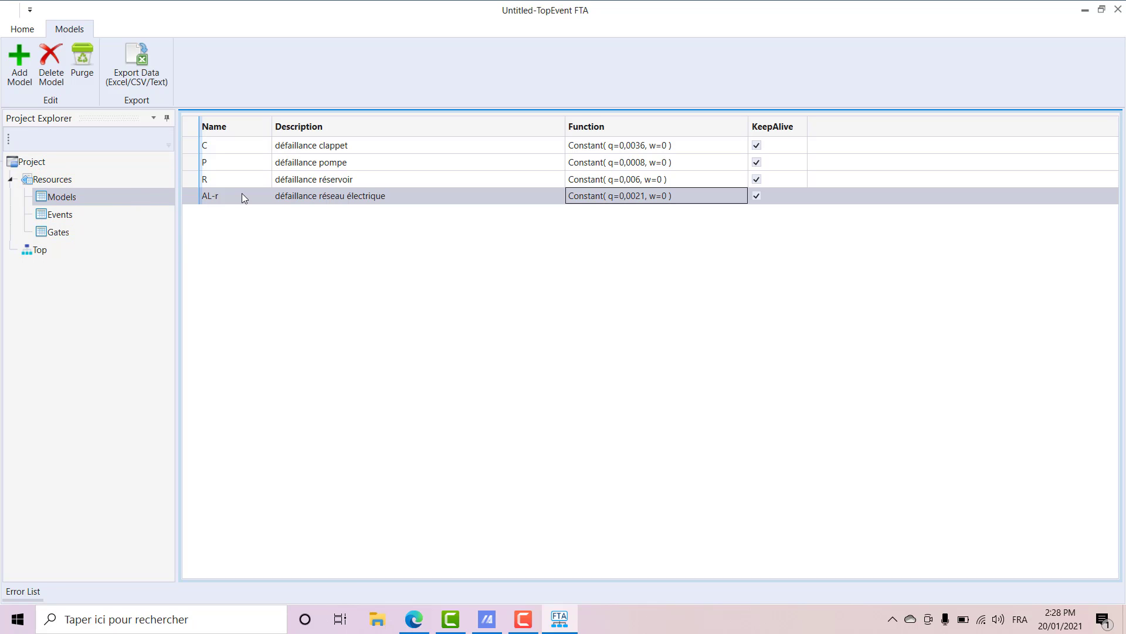
- Add a fifth model named Al-c with the description "défaillance alimentation connexion"
left_click(19, 61)
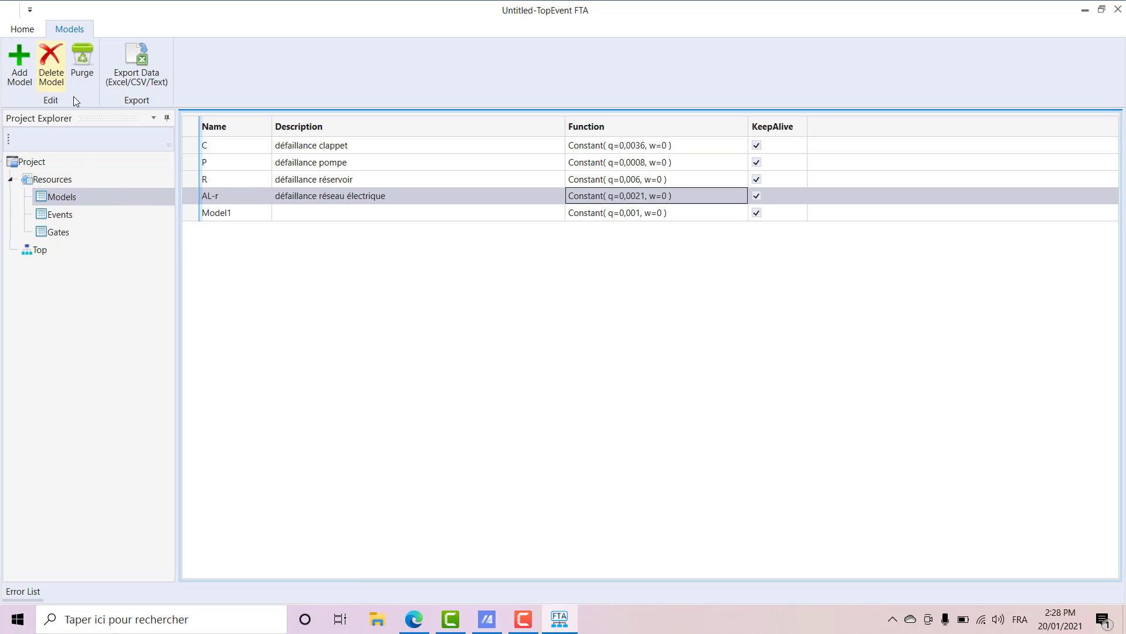
left_click(245, 213)
left_click(244, 210)
type("Al-c")
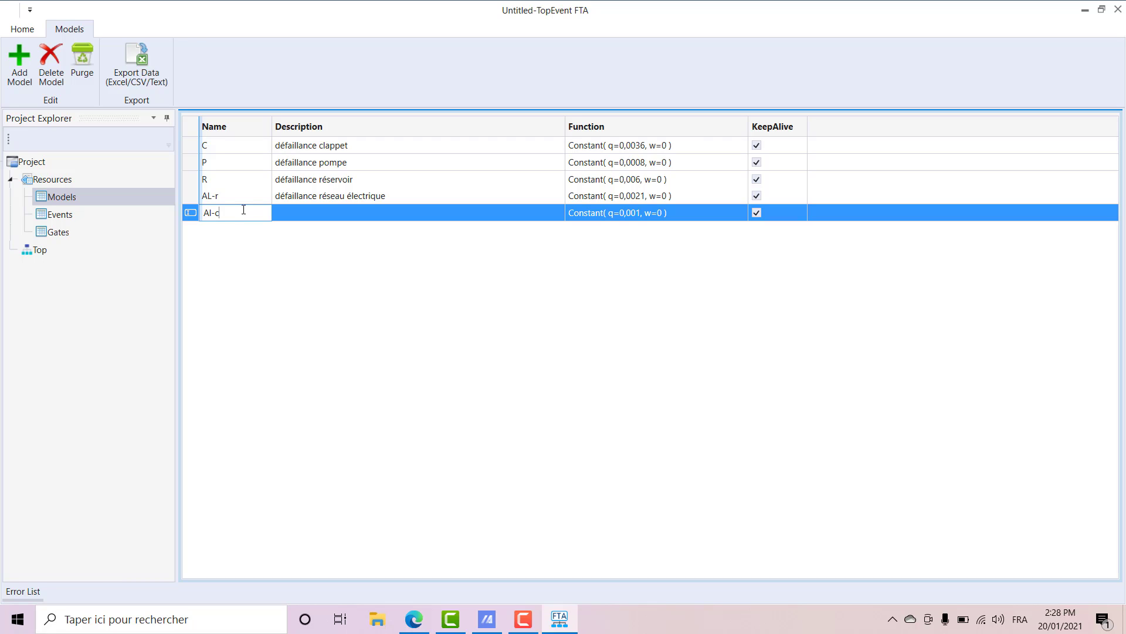
left_click(309, 214)
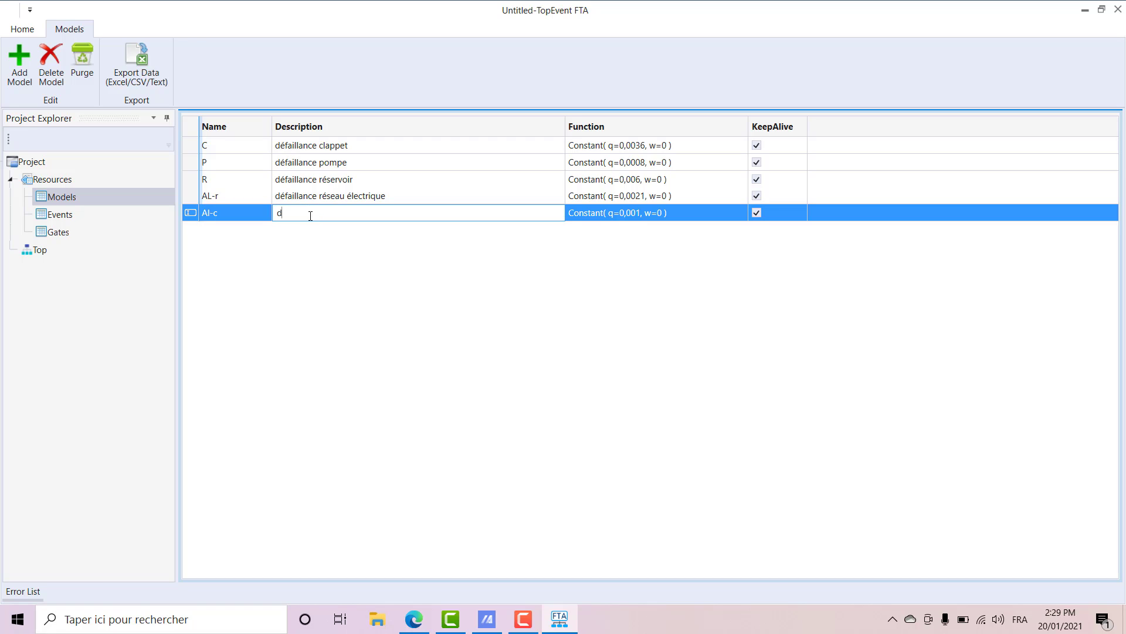
type("défaillance alimentation connexion")
- Set the unavailability of model Al-c to 0.012
left_click(733, 219)
left_click(733, 218)
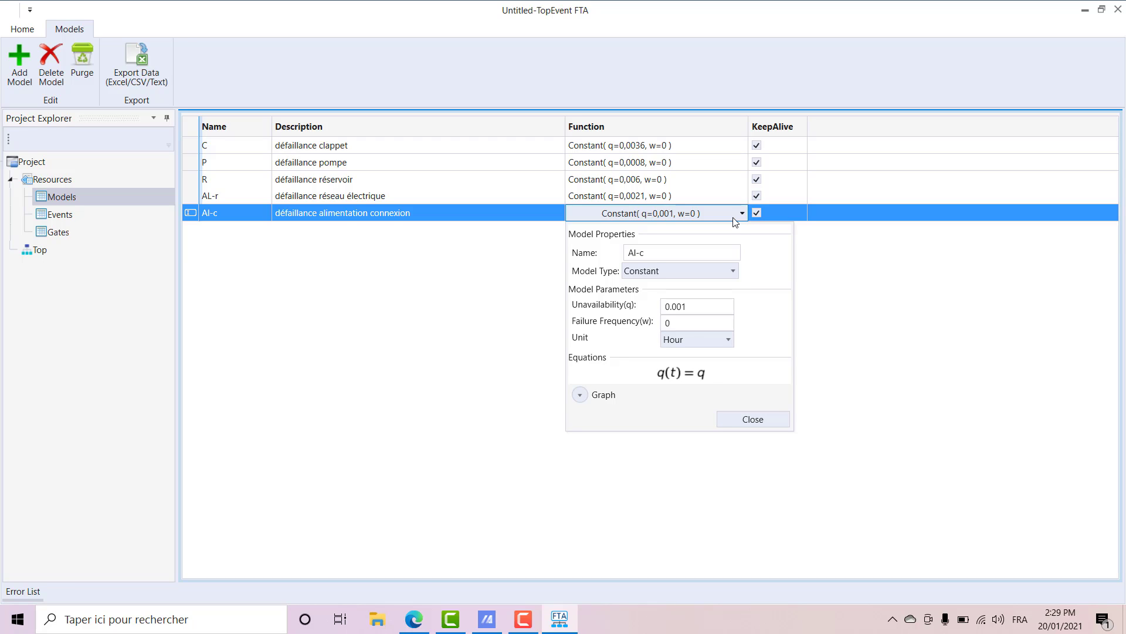
left_click(693, 309)
left_click_drag(694, 309, 676, 305)
type("1")
left_click(759, 420)
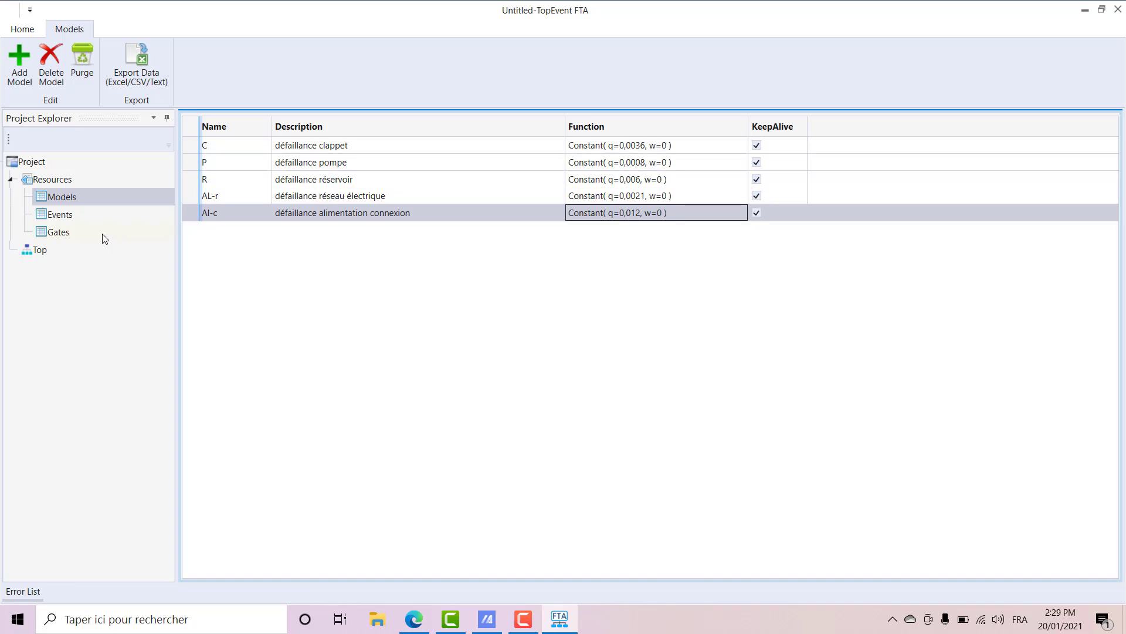
- Open the top event's properties and rename it ER
left_click(22, 30)
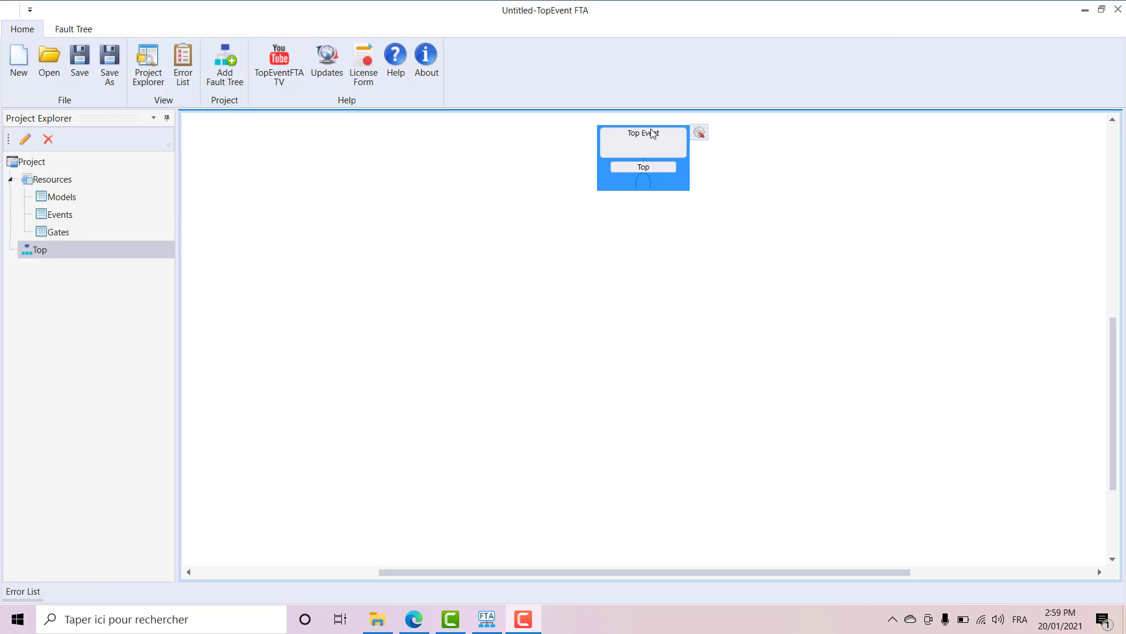
left_click(700, 133)
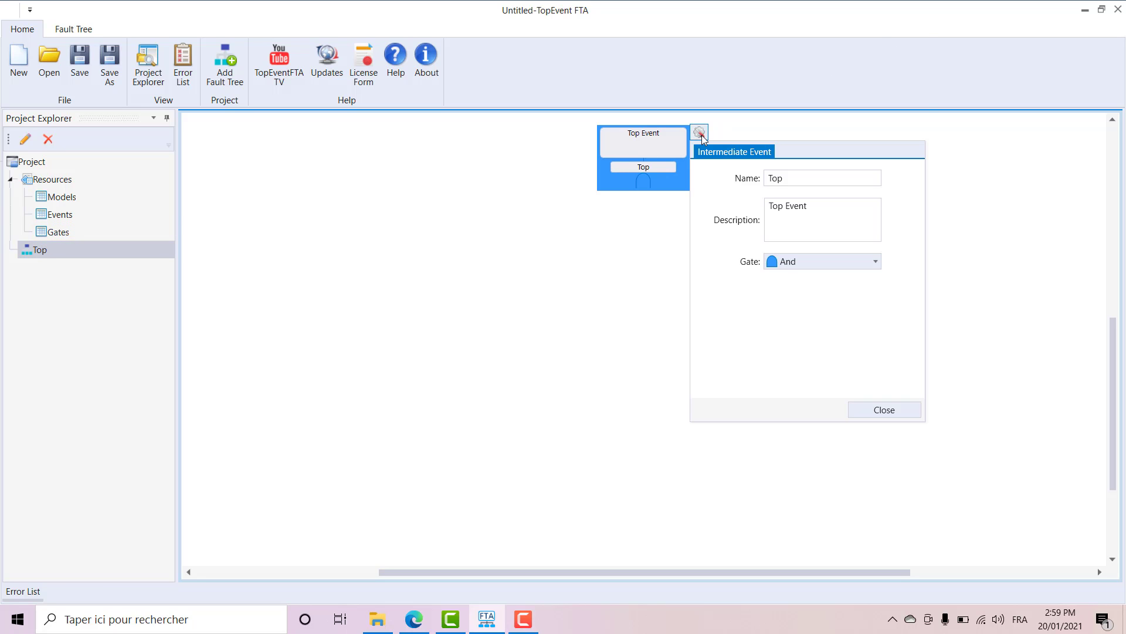
left_click(779, 178)
left_click_drag(778, 177, 765, 177)
type("ER")
left_click(841, 206)
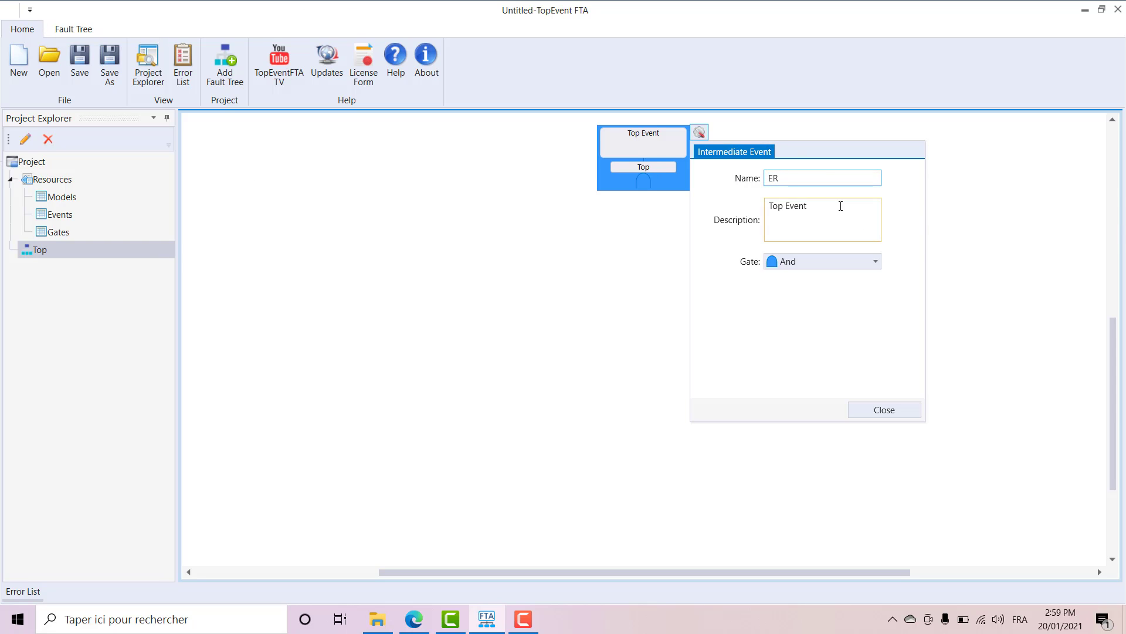
- Describe the top event ER as "perte de flux de sortie" and choose an And gate for it
key("Tab")
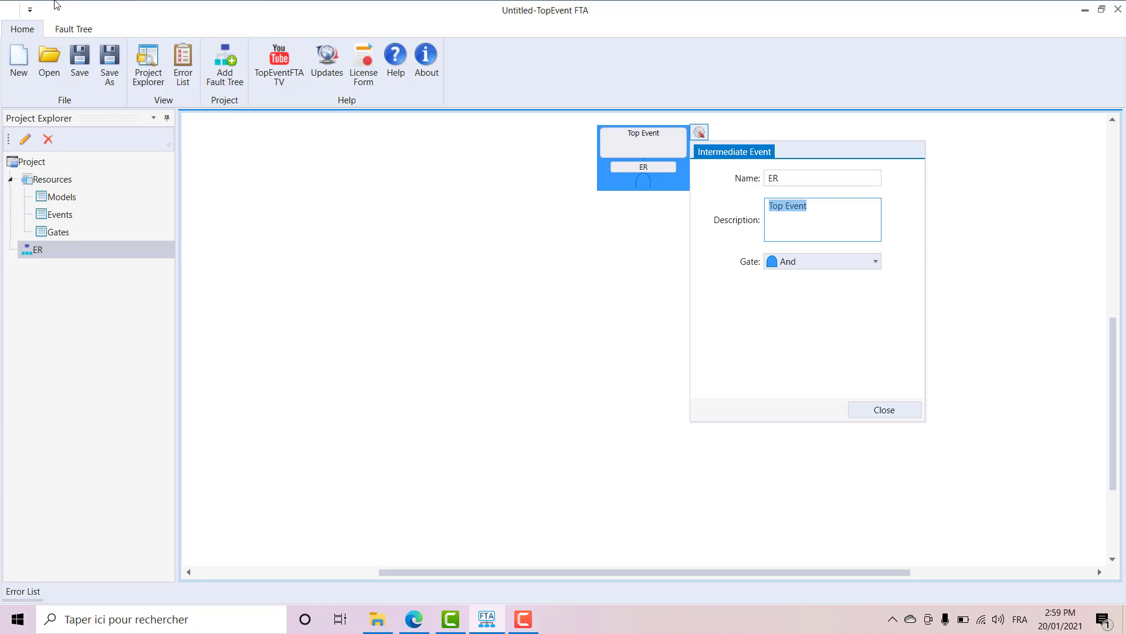
type("perte de flux de sortie")
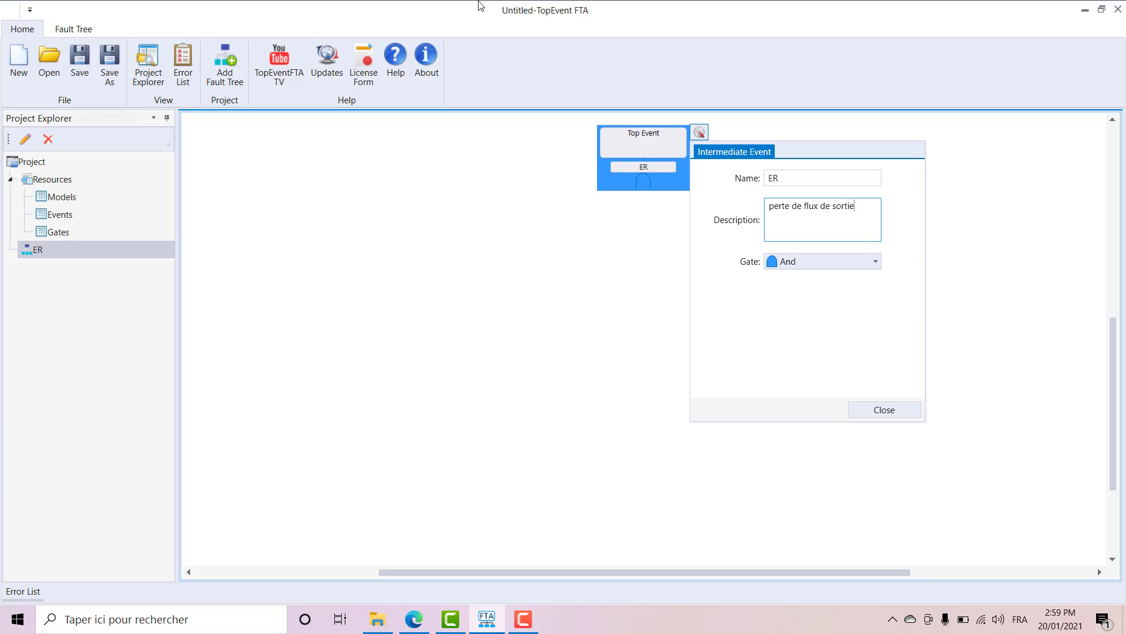
left_click(876, 262)
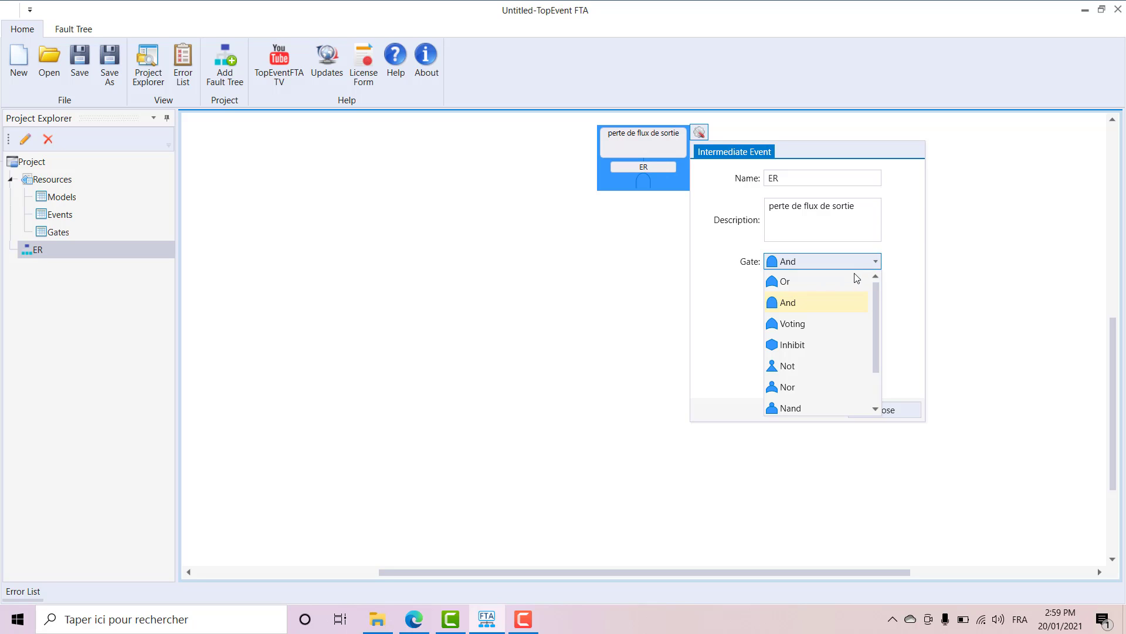
left_click(845, 310)
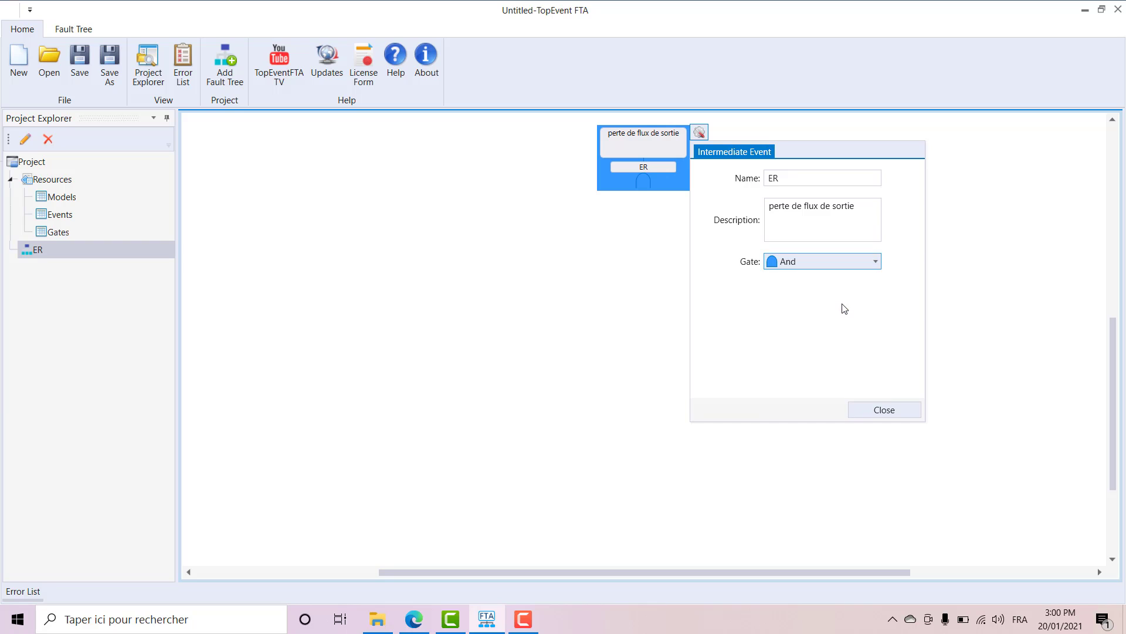
left_click(901, 410)
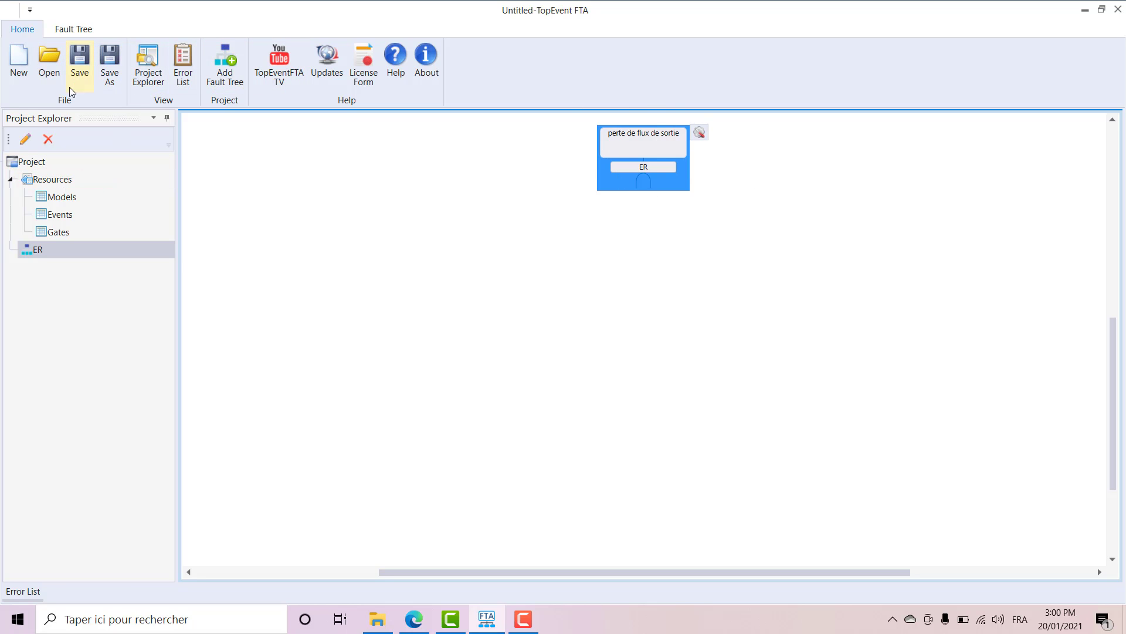
- Add two Or gates as inputs under the top event ER
left_click(69, 34)
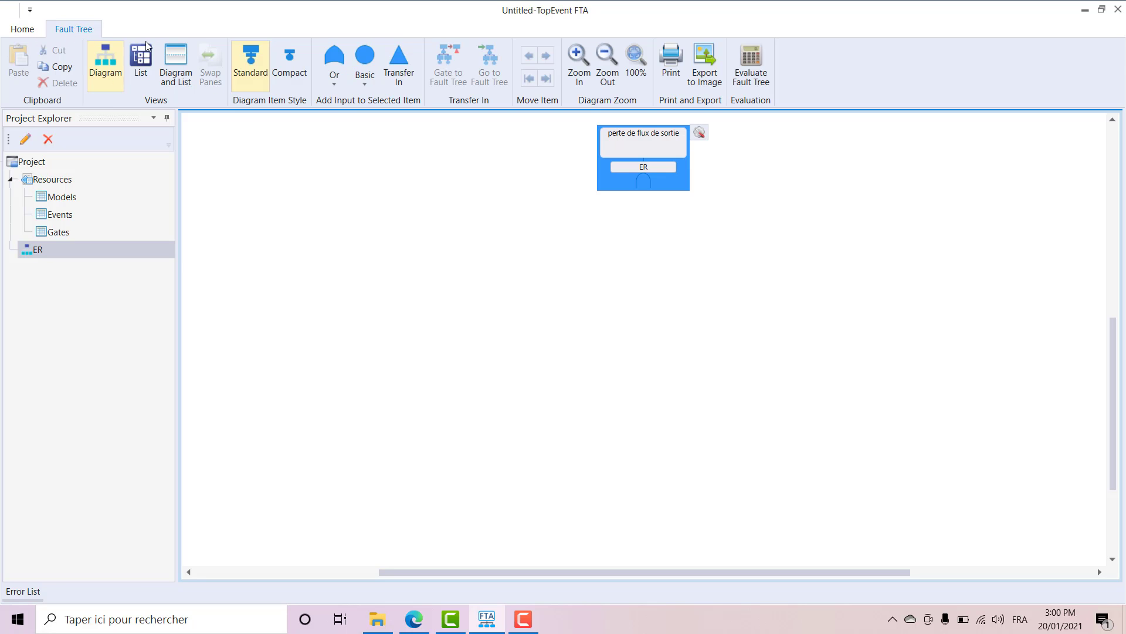
left_click(335, 81)
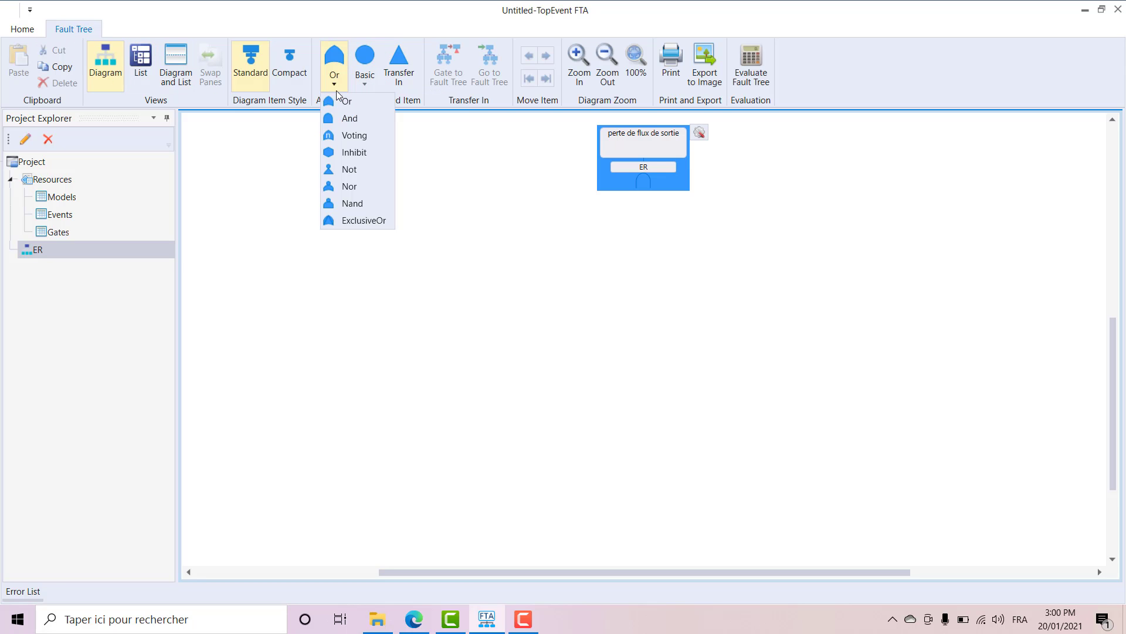
left_click(343, 104)
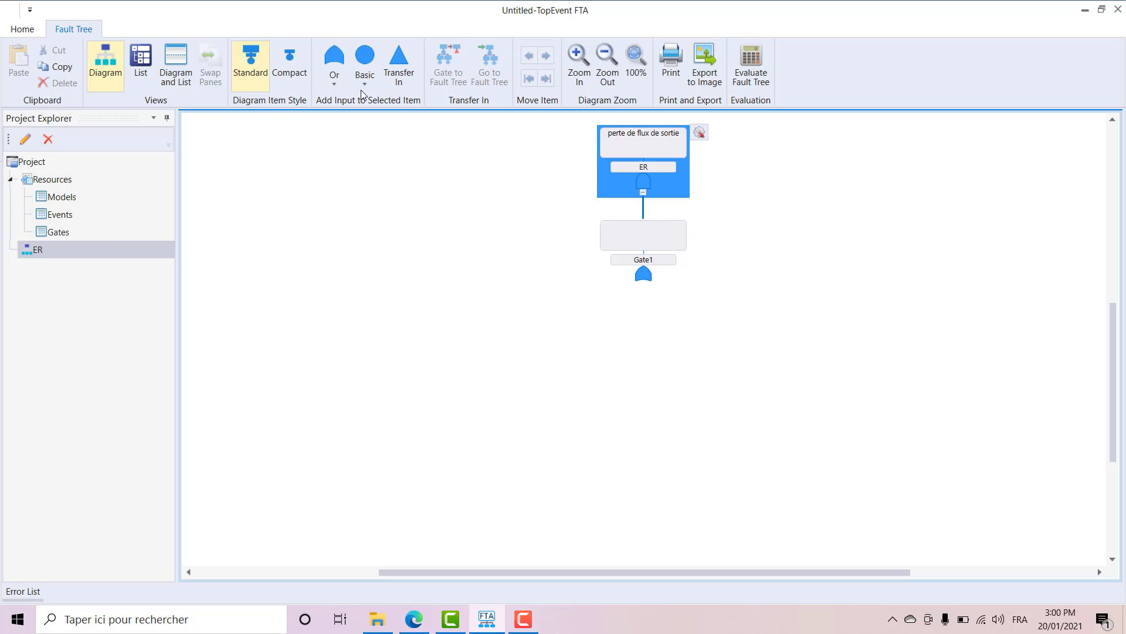
left_click(330, 70)
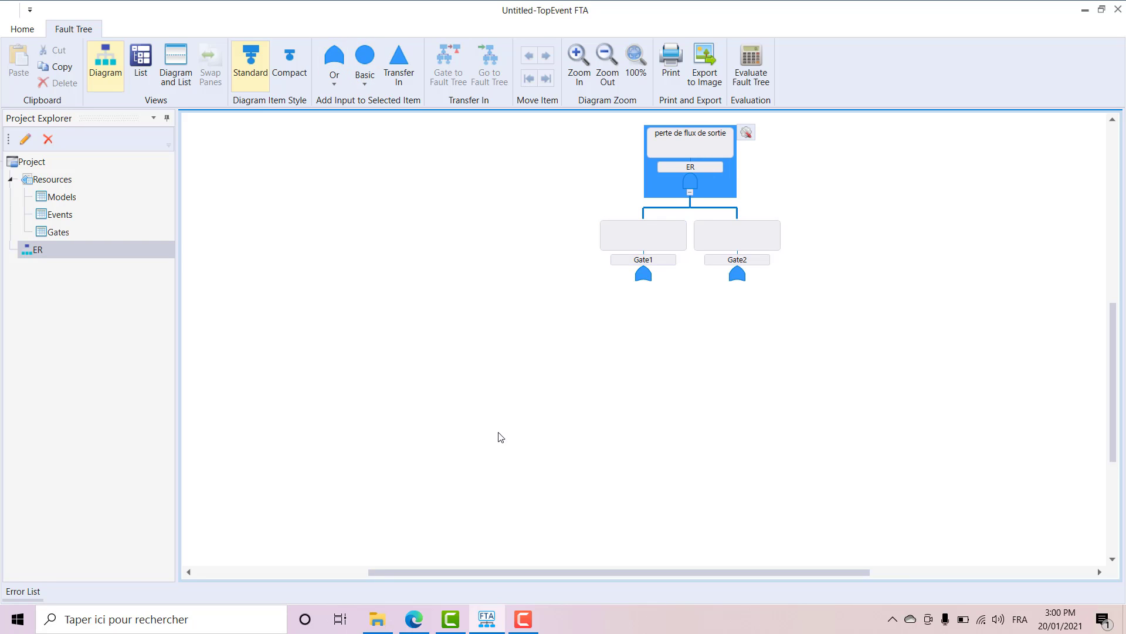
- Name the first Or gate under ER G1 and describe it as "perte du clapet1"
left_click(638, 247)
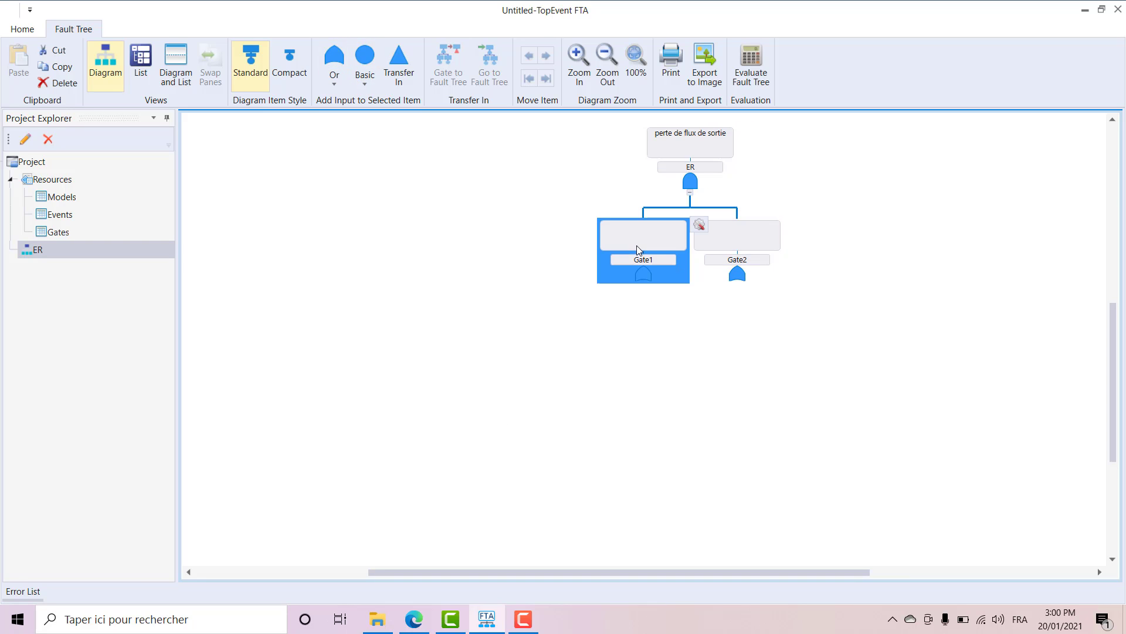
left_click(700, 225)
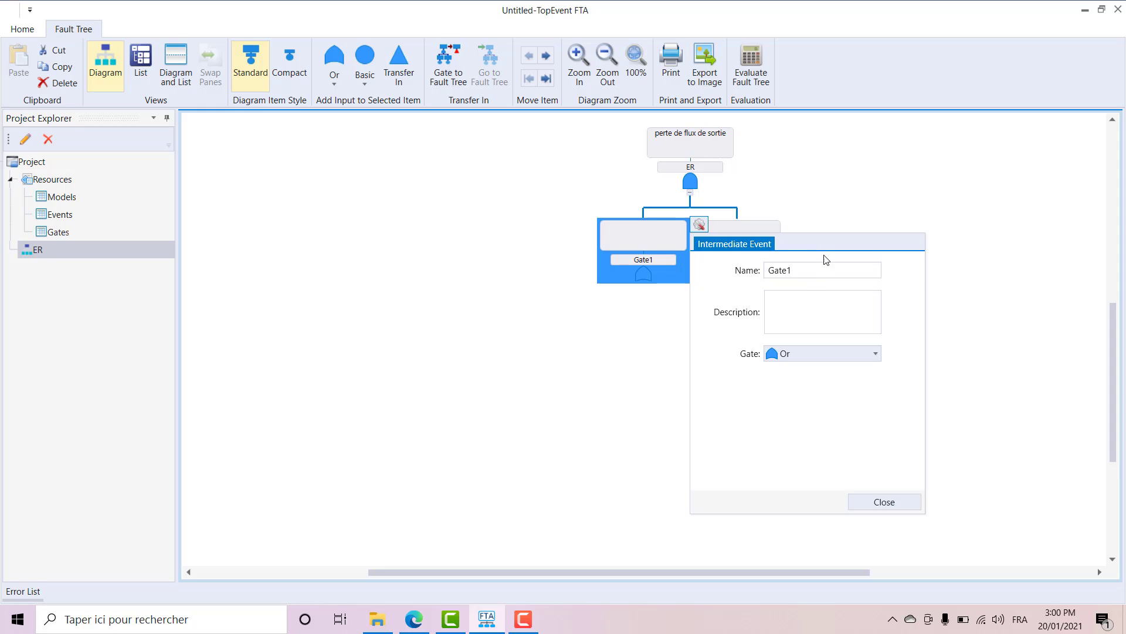
left_click(816, 299)
type("perte du c")
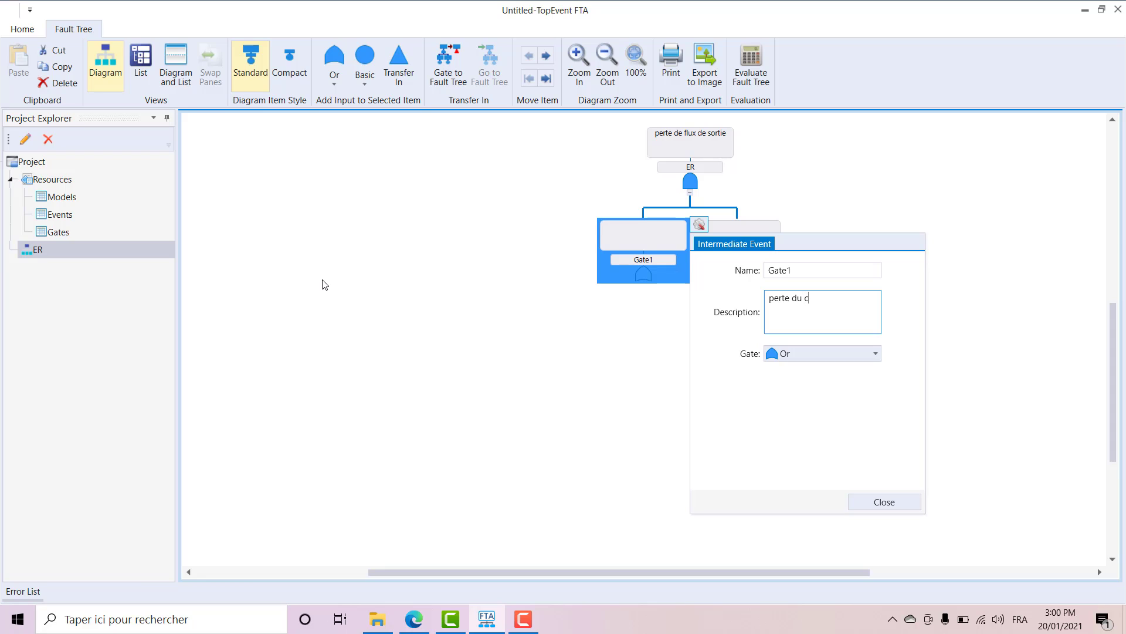
type("lapet1")
key("shift+Tab")
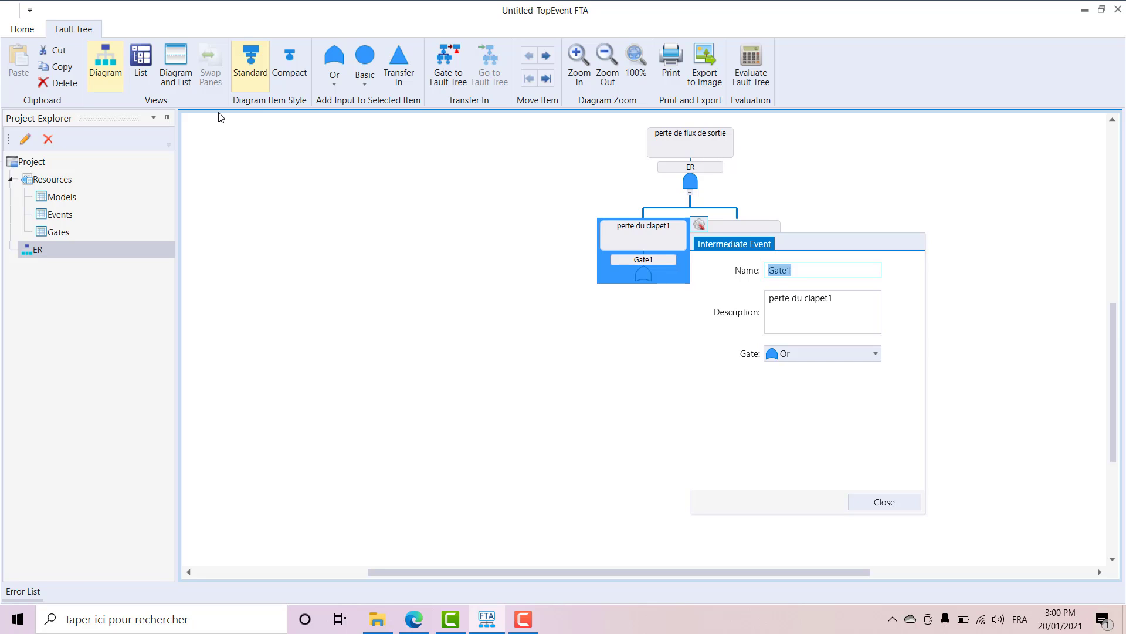
type("G1")
left_click(903, 501)
- Name the second Or gate under ER G2 and describe it as "perte du clapet 2"
left_click(759, 235)
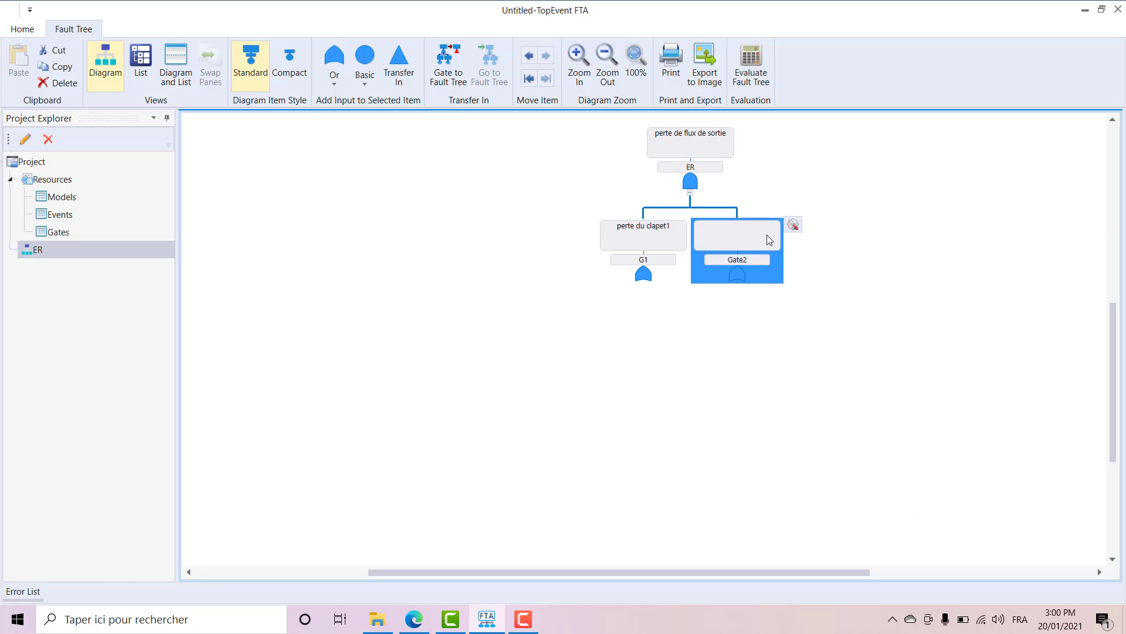
left_click(794, 225)
double_click(890, 267)
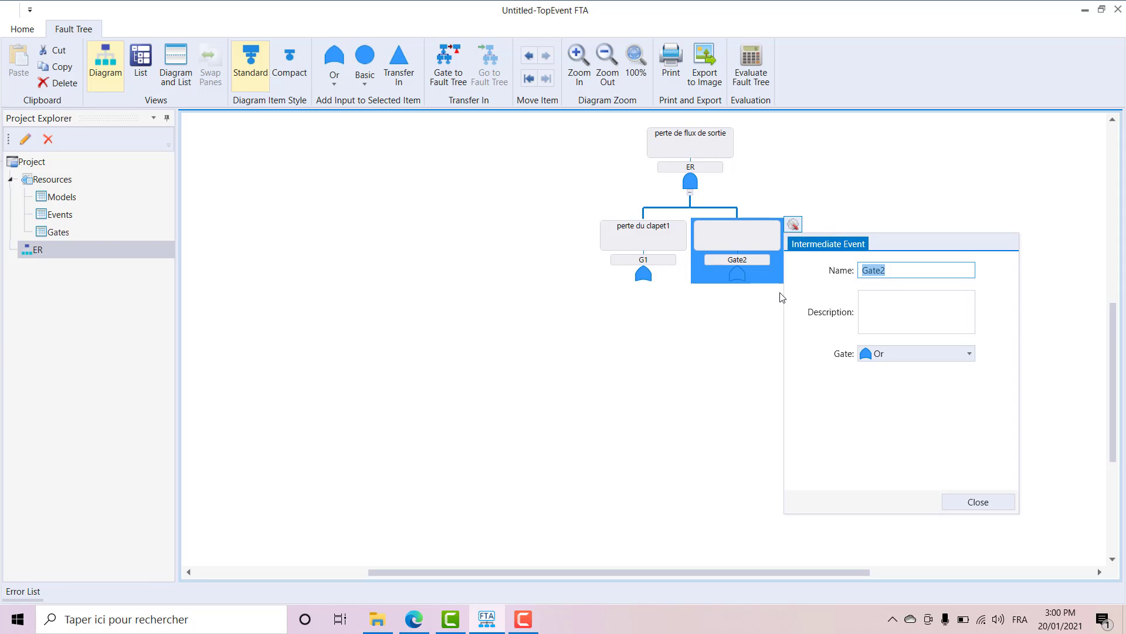
type("G2")
left_click(924, 309)
type("per")
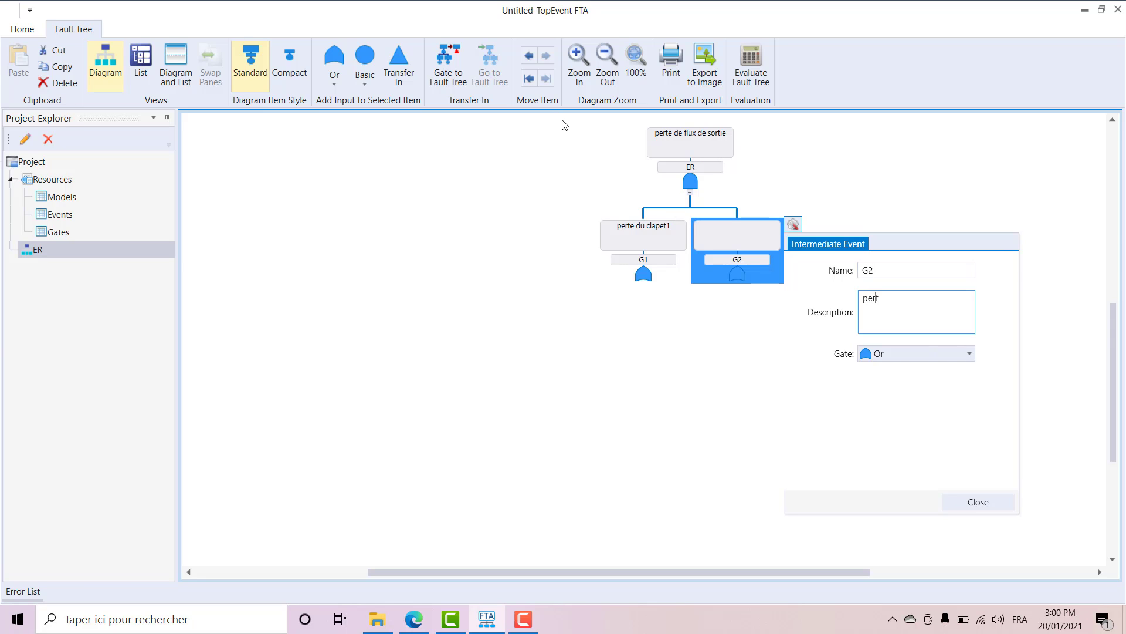
type("te de u clapp")
key("BackSpace")
key("BackSpace")
type("et 2")
left_click(966, 501)
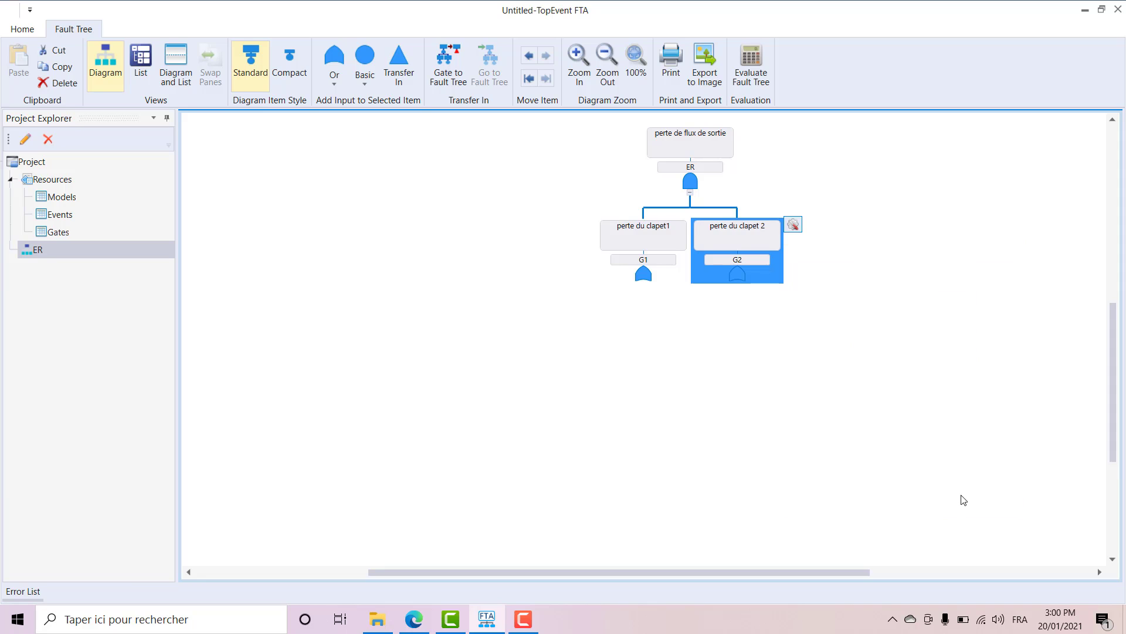
- Add an Or gate and a basic event as inputs under gate G1
left_click(626, 245)
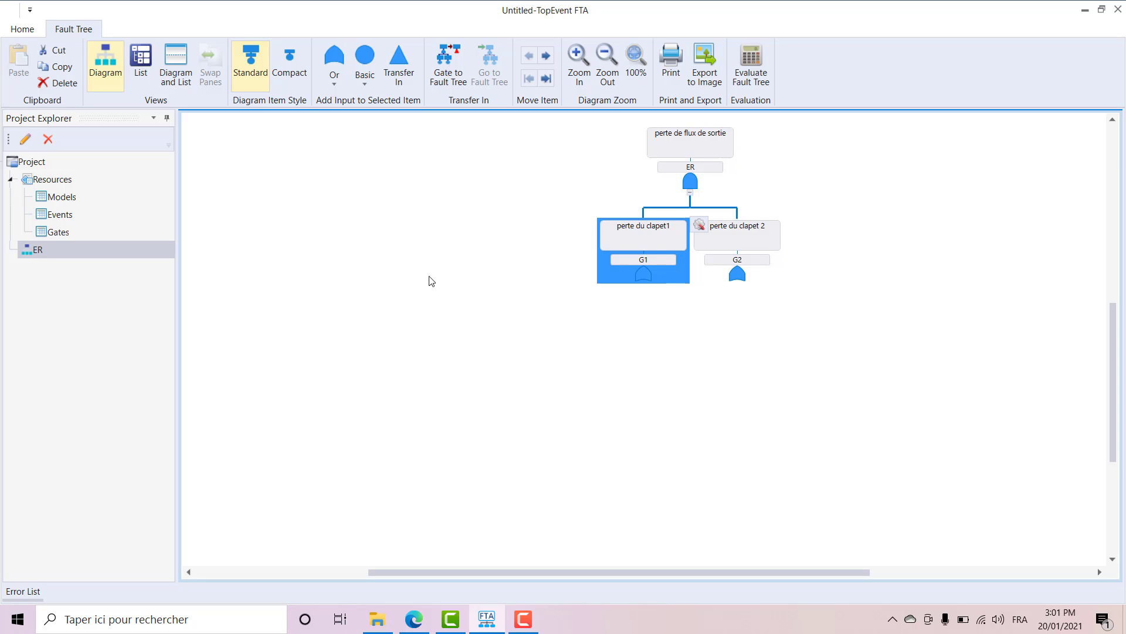
left_click(333, 59)
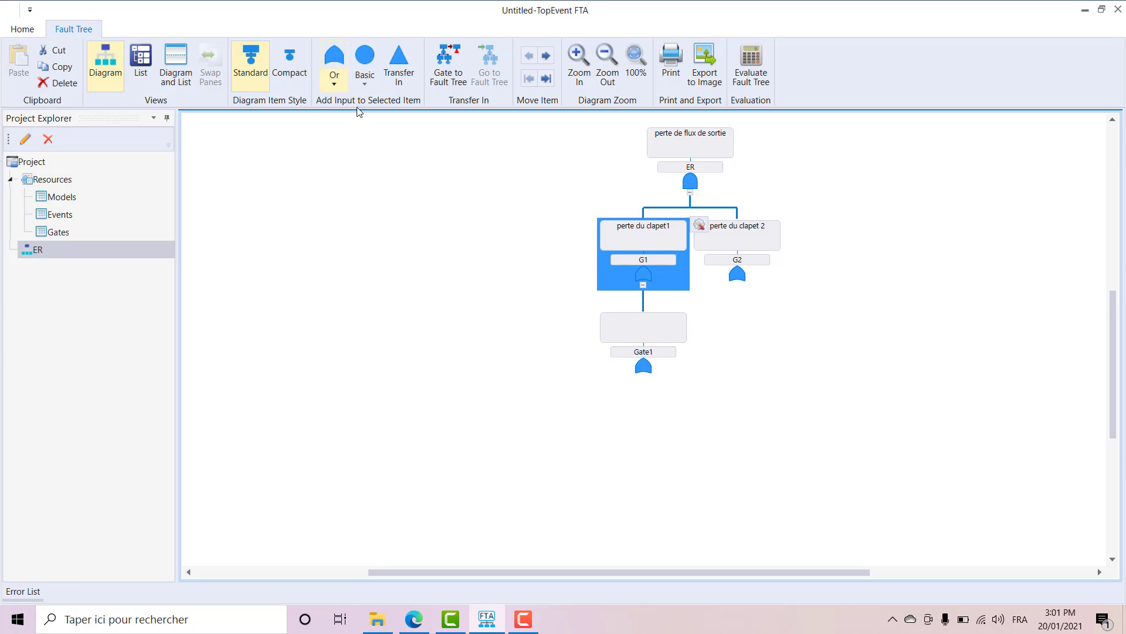
left_click(364, 65)
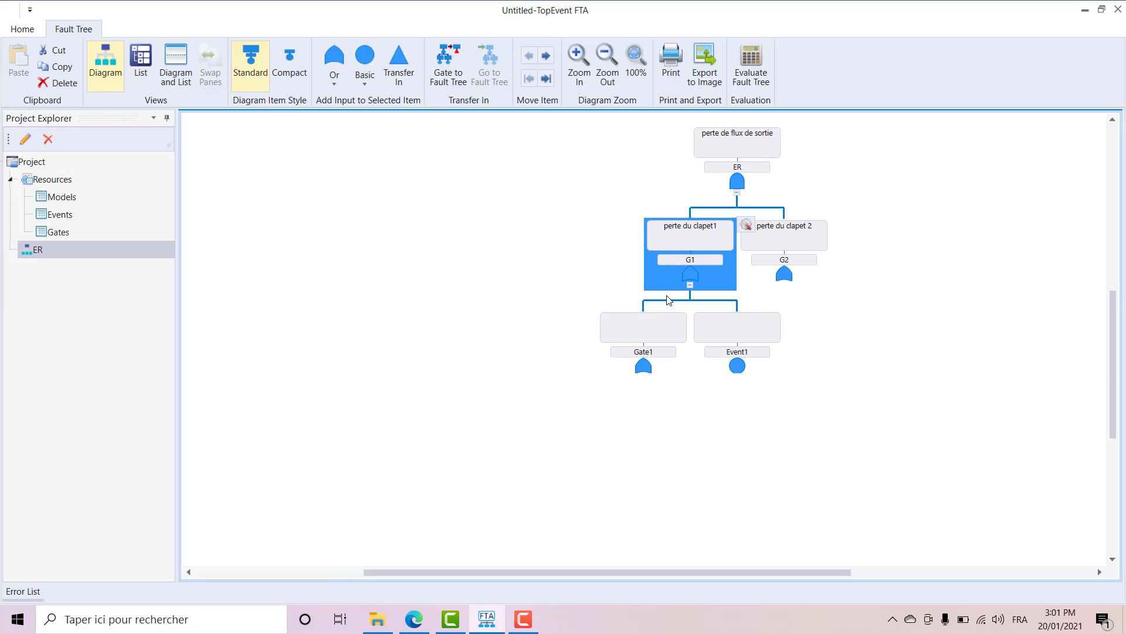
- Name the new Or gate under G1 G3 and describe it as "perte de la pompe 1"
left_click(642, 337)
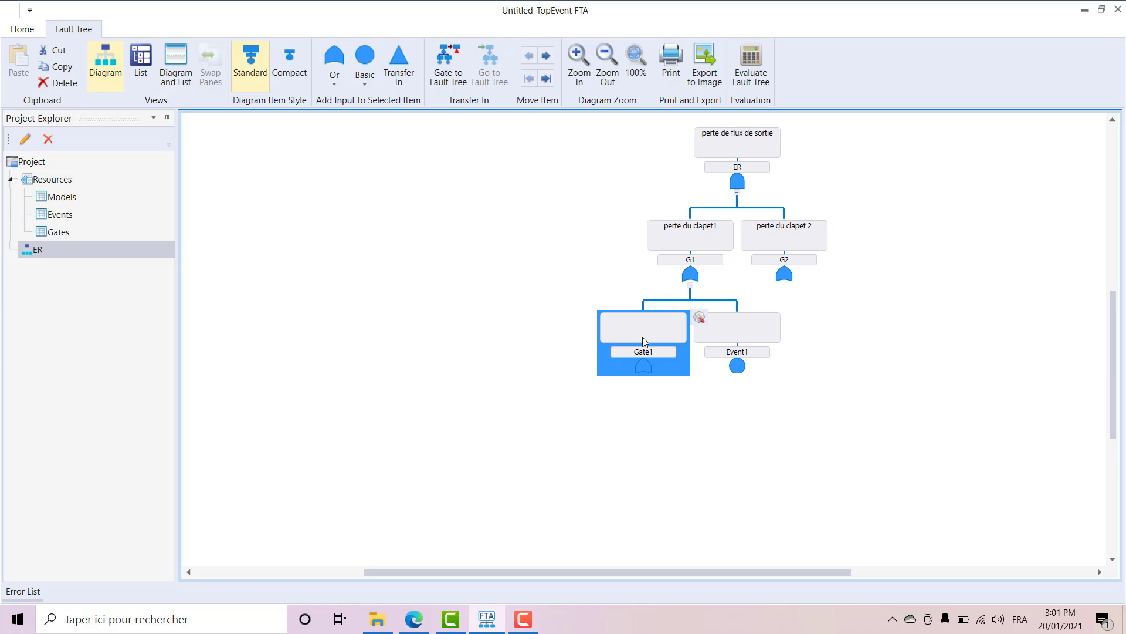
left_click(698, 317)
double_click(771, 364)
left_click_drag(771, 363, 775, 363)
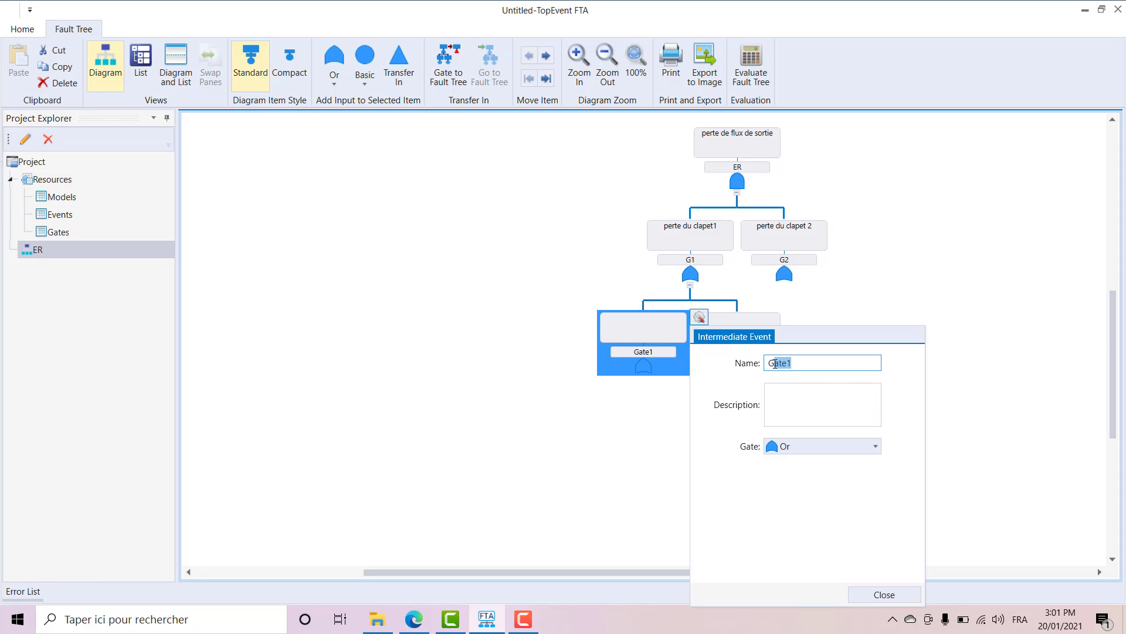
type("3")
left_click(835, 417)
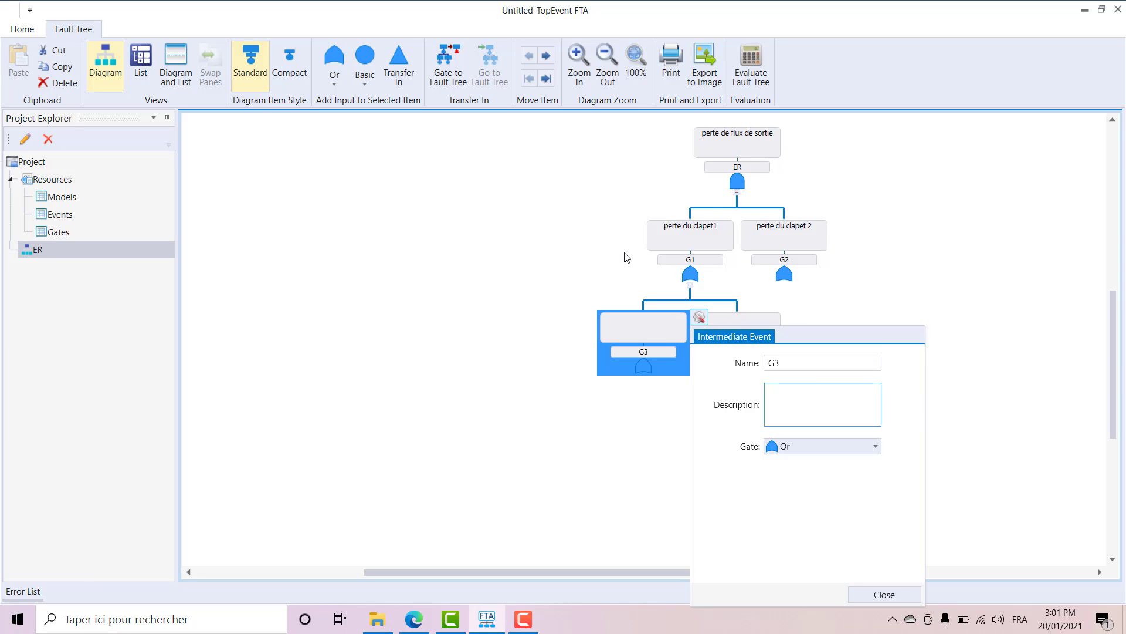
type("perte de la pompe 1")
left_click(892, 595)
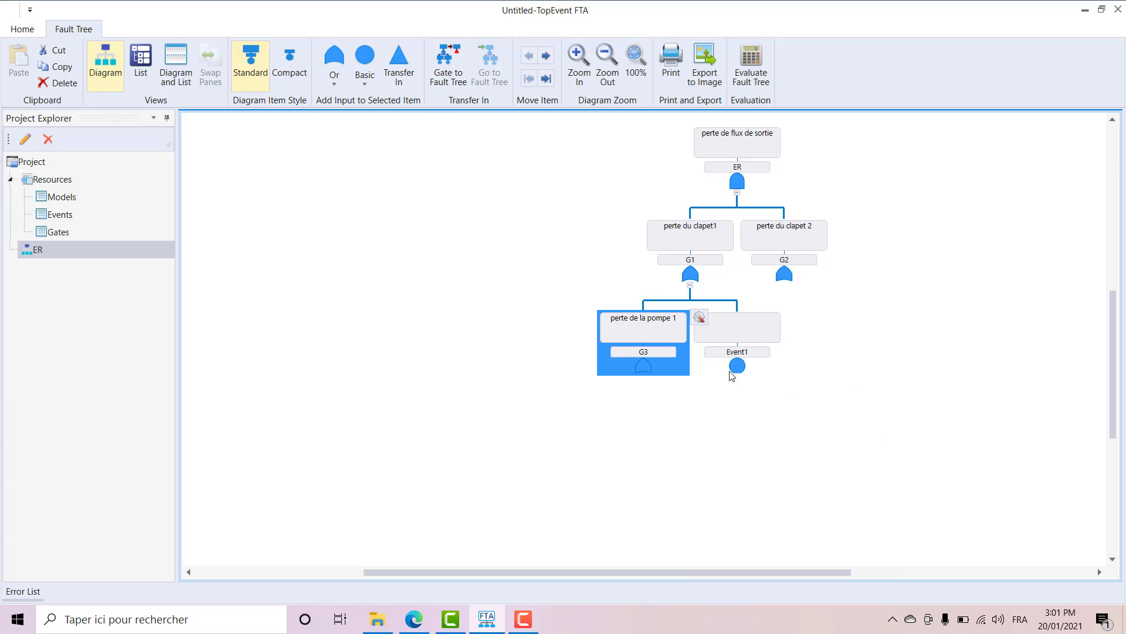
- Name the basic event under G1 E1 and describe it as "défaillance clapet1"
left_click(730, 326)
left_click(793, 318)
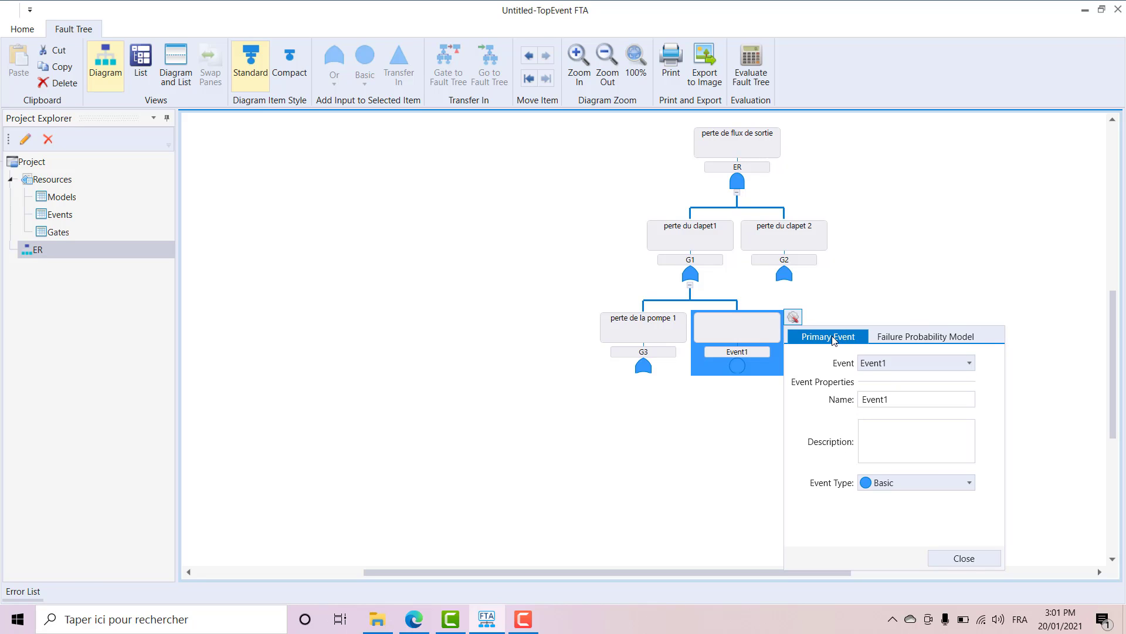
left_click_drag(943, 399, 853, 405)
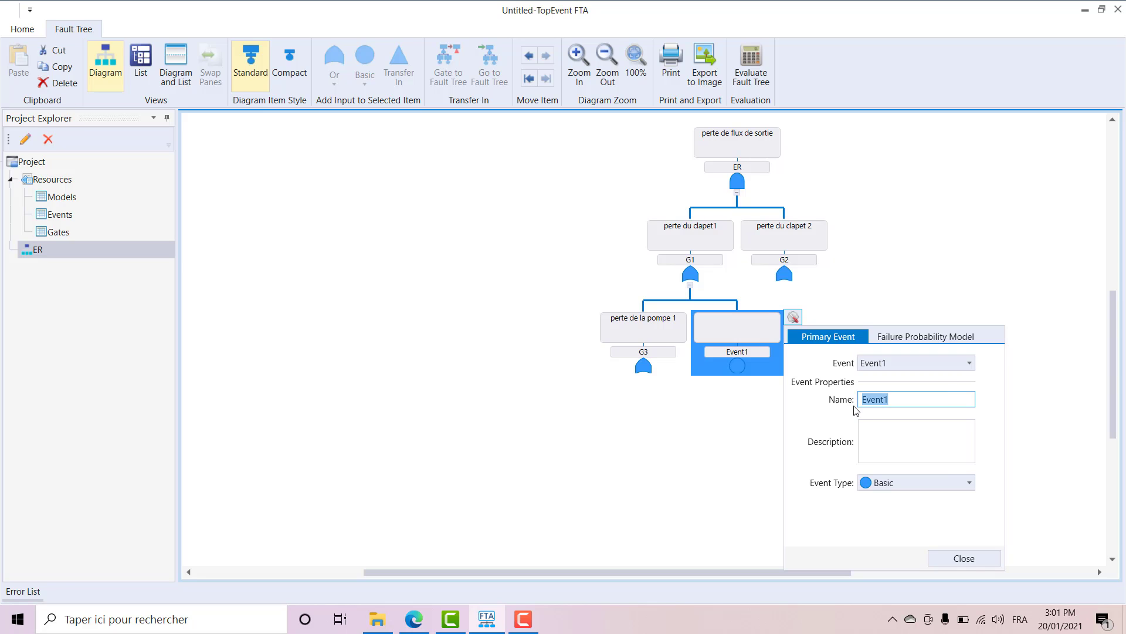
type("E1")
left_click(890, 444)
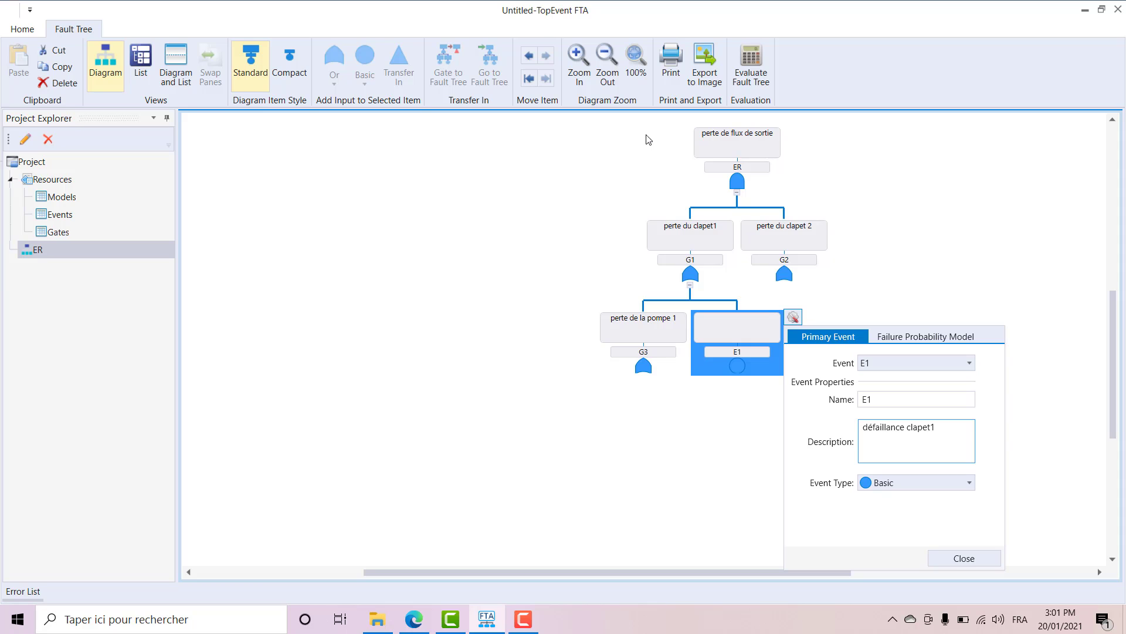
- Assign the existing failure probability model C to basic event E1
left_click(909, 338)
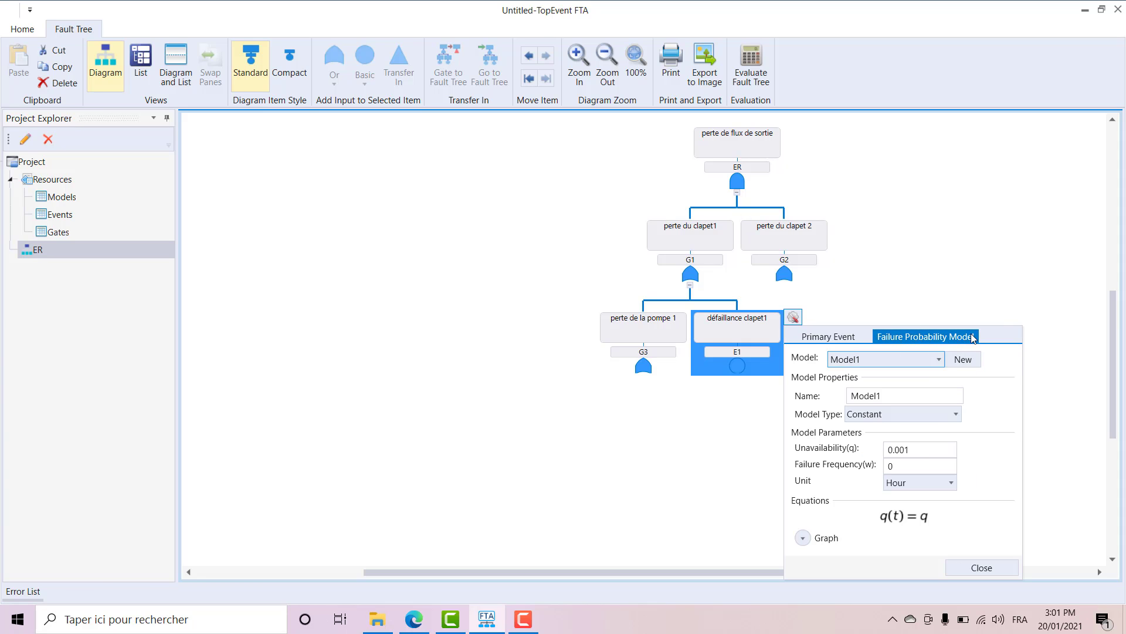
left_click(937, 363)
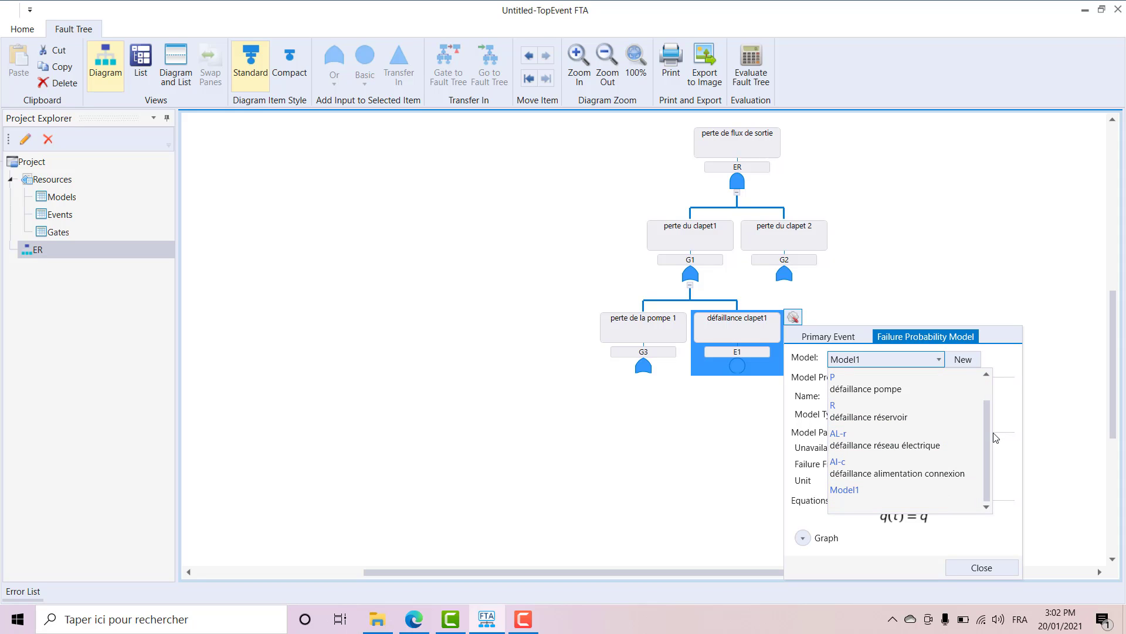
left_click_drag(989, 442, 989, 395)
left_click(895, 388)
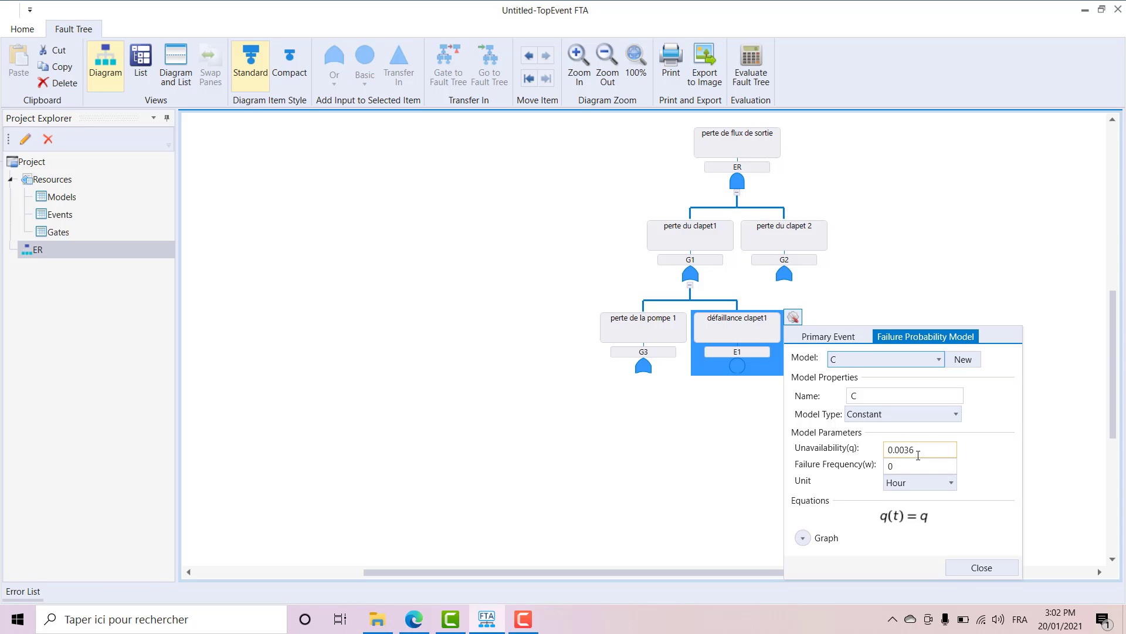
left_click(981, 568)
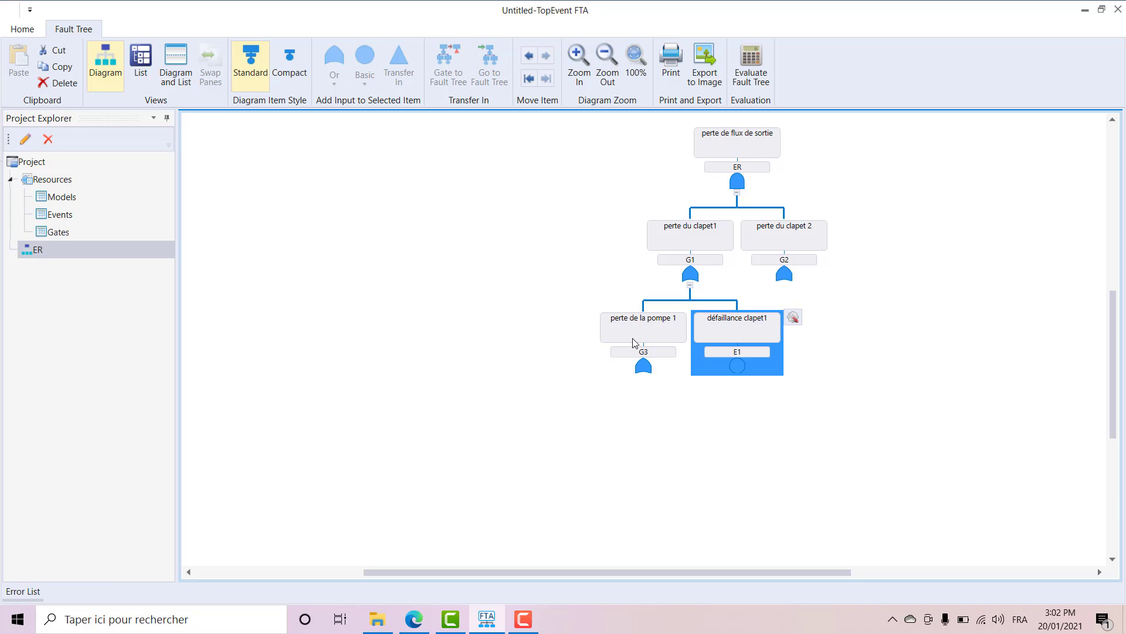
- Add an Or gate and a basic event as inputs under gate G2
left_click(807, 261)
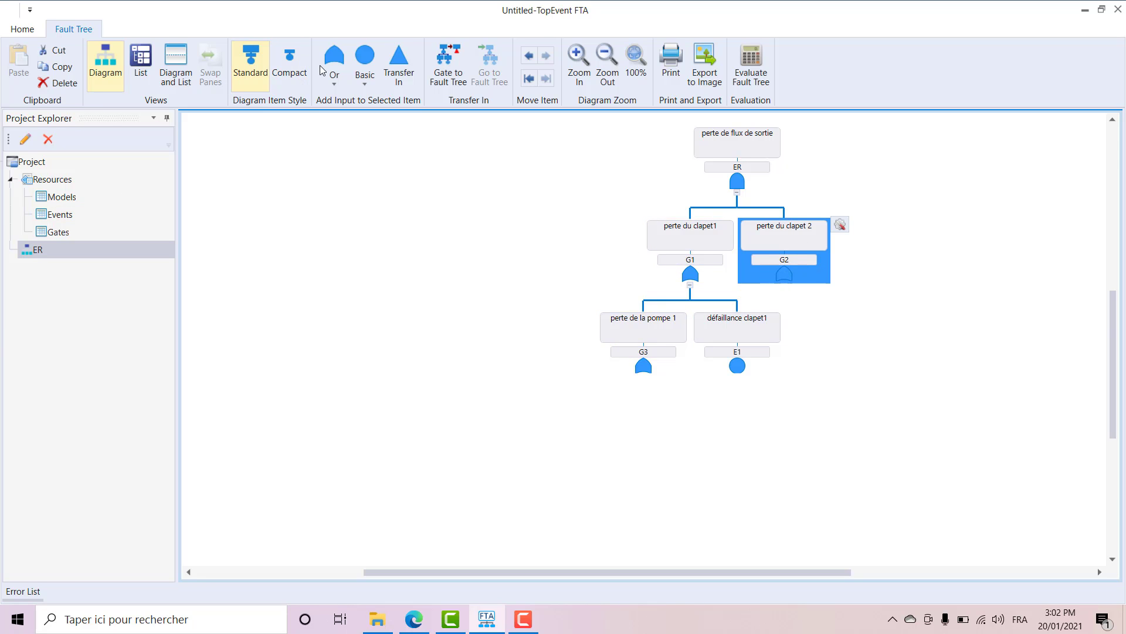
left_click(339, 62)
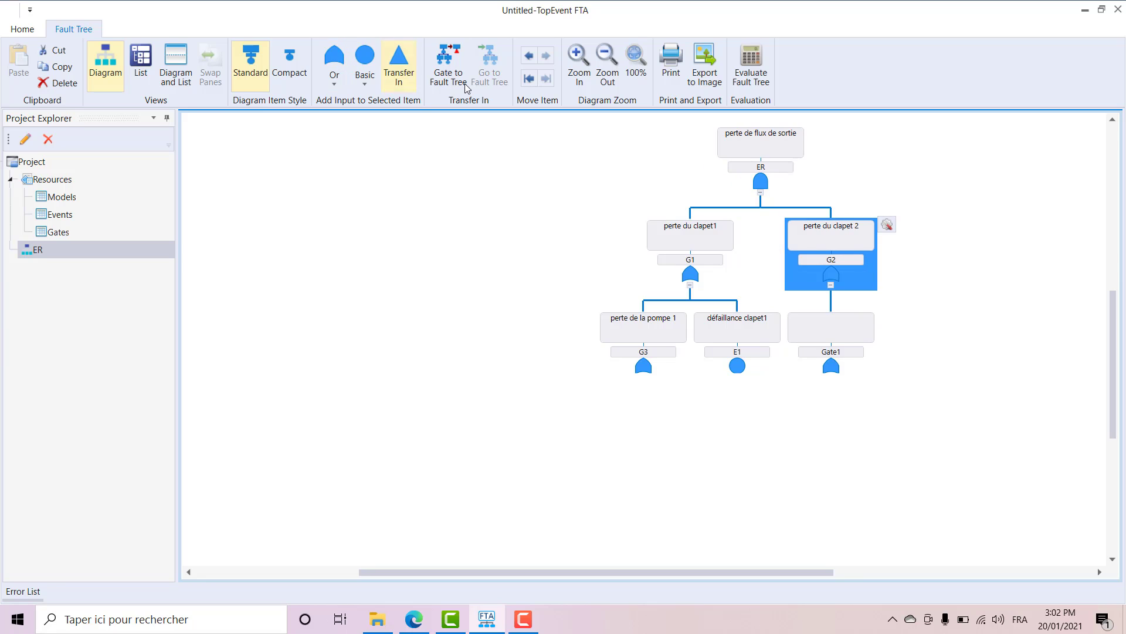
left_click(365, 61)
- Name the new Or gate under G2 G4 and describe it as "perte de la pompe2"
left_click(841, 339)
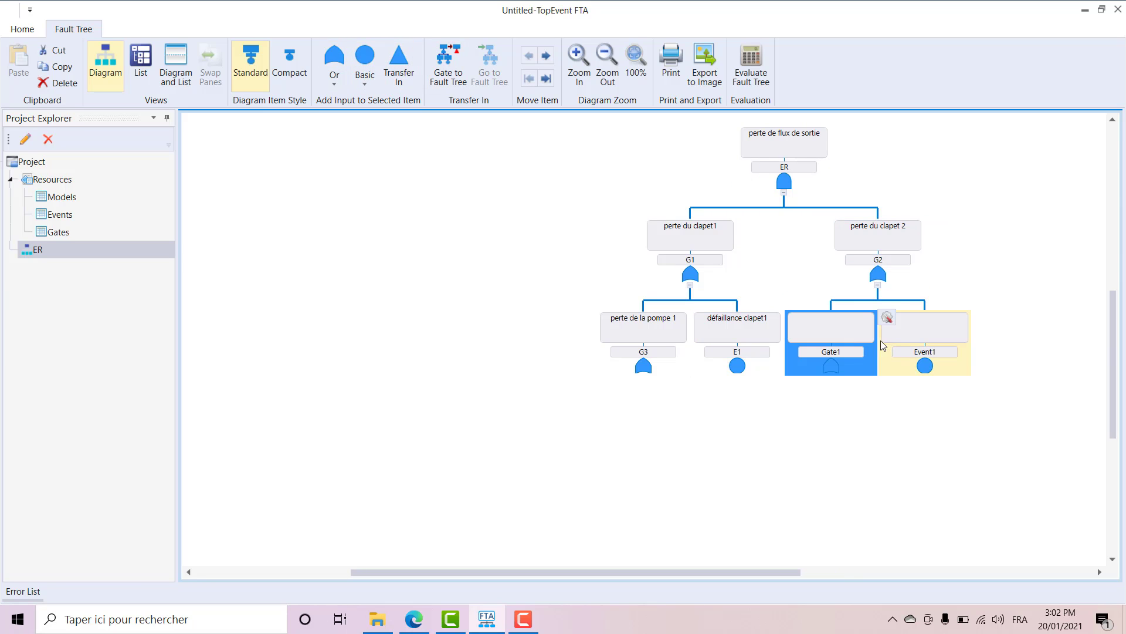
left_click(887, 318)
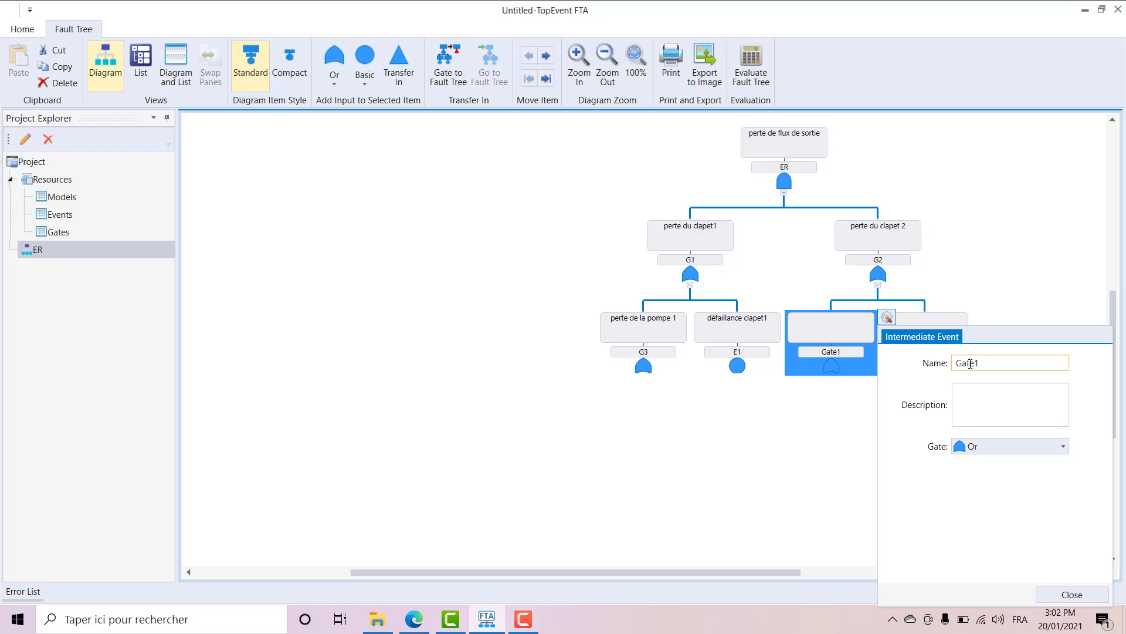
left_click(988, 396)
left_click_drag(991, 357, 955, 357)
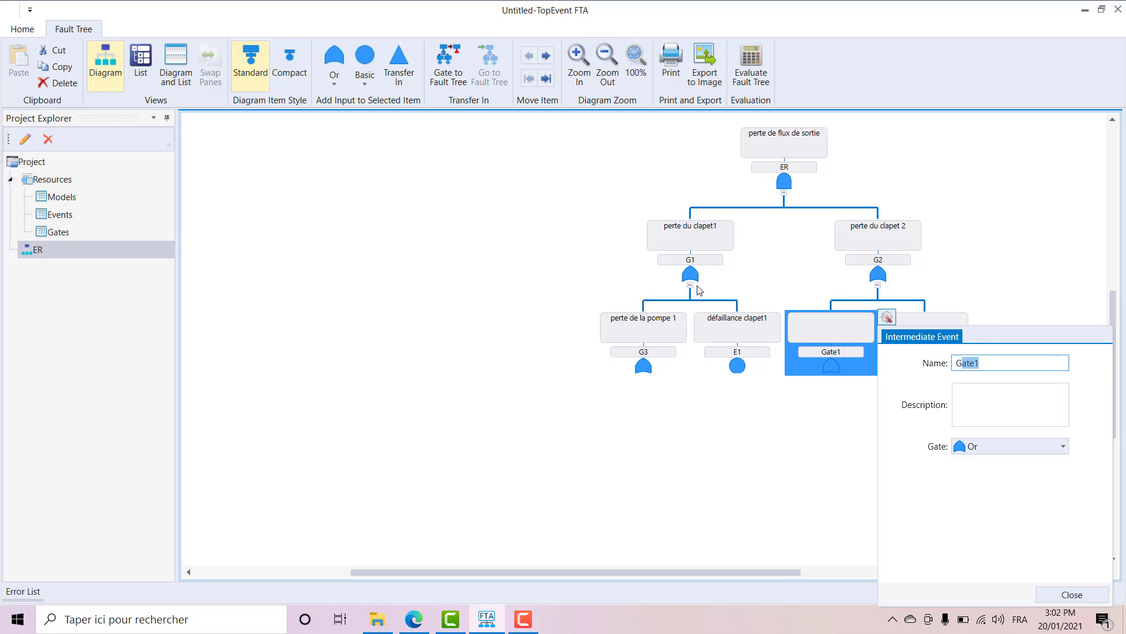
type("G4")
left_click(969, 401)
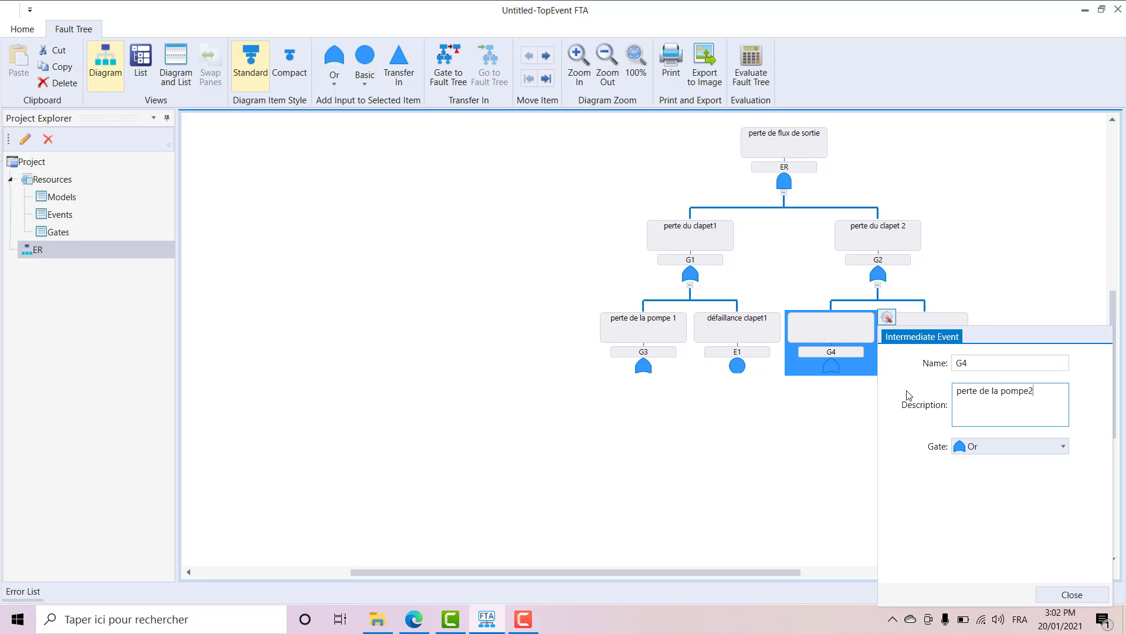
left_click(834, 430)
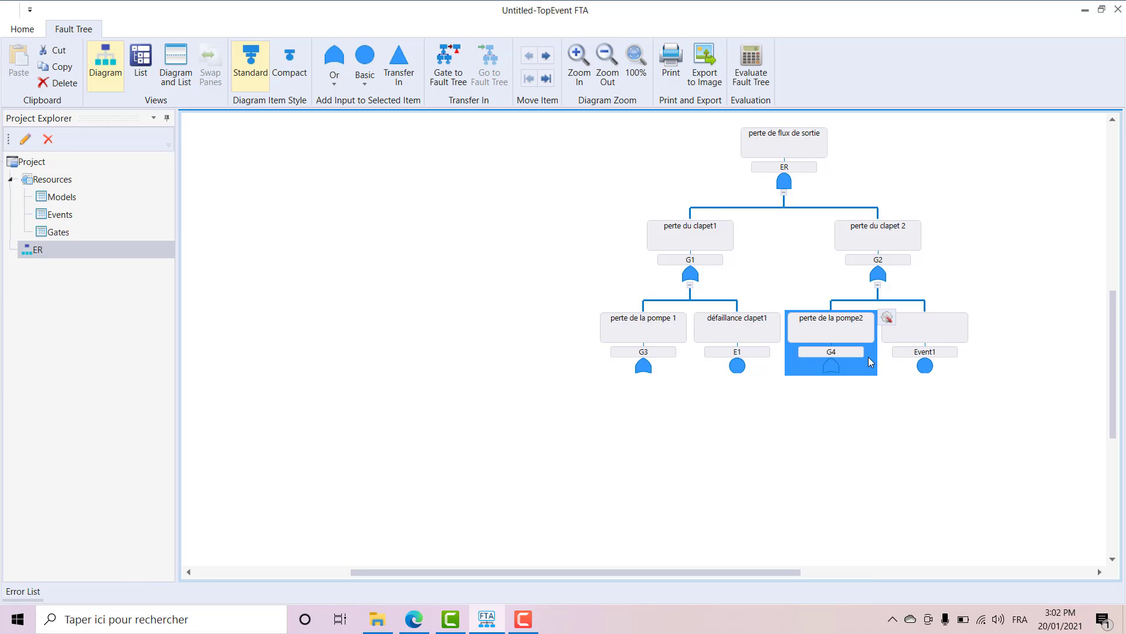
- Name the basic event under G2 E2 and describe it as "défaillance clapet 2"
left_click(938, 359)
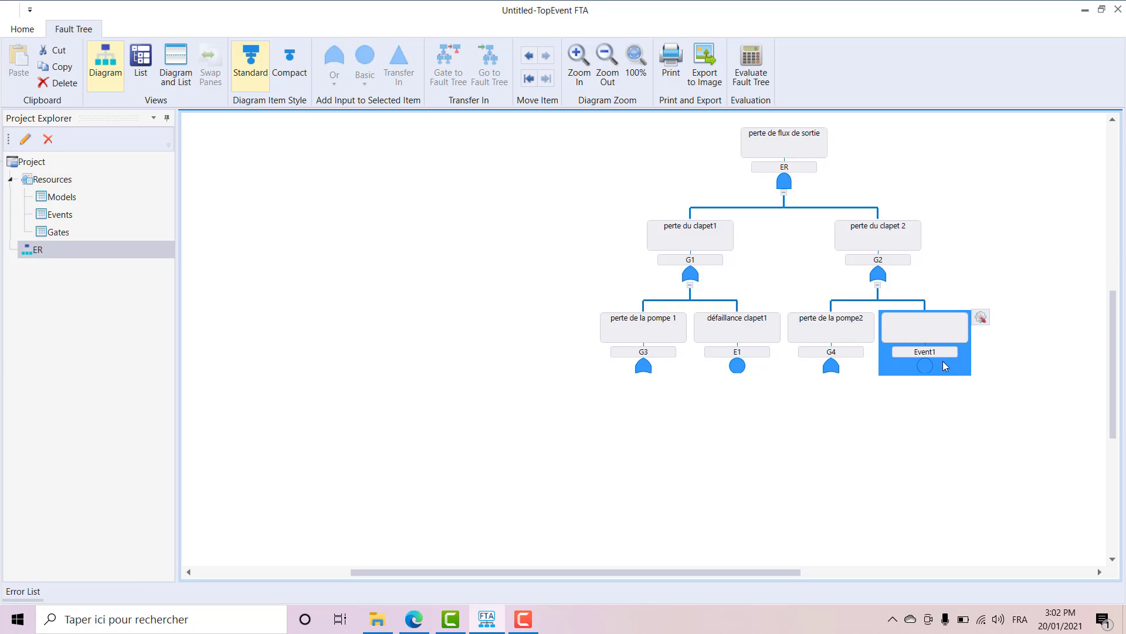
left_click(980, 318)
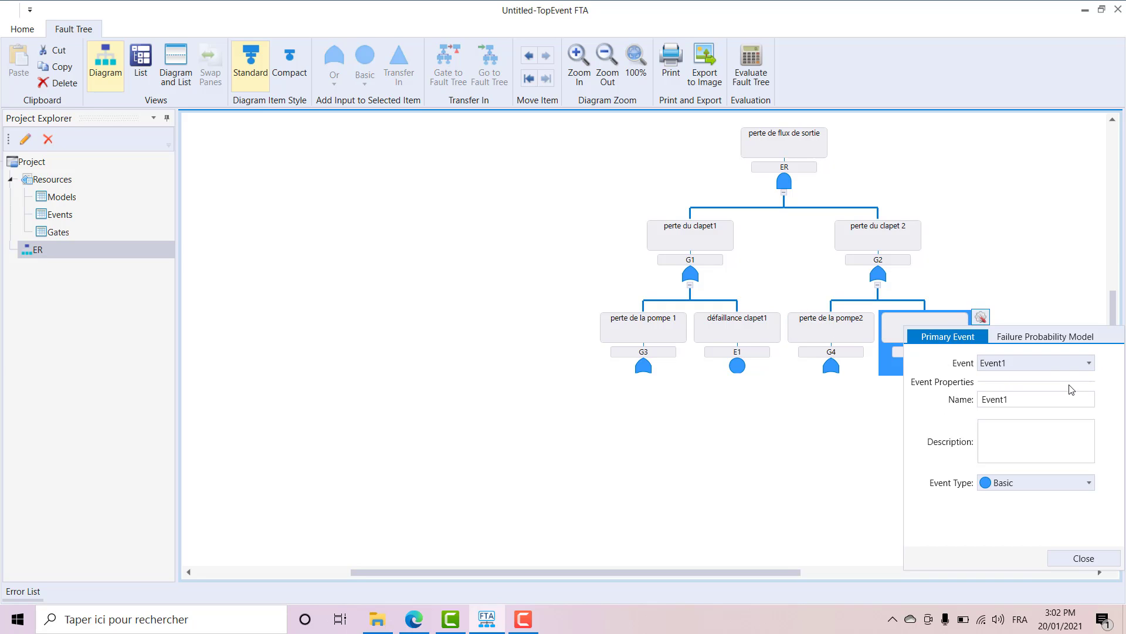
double_click(1034, 398)
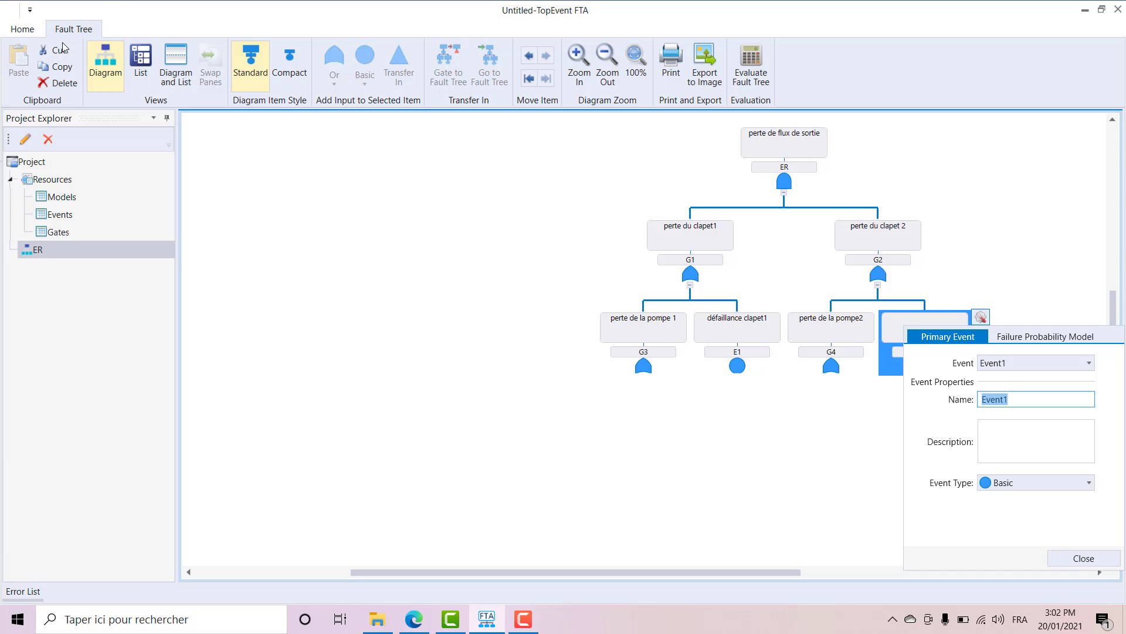
type("E2")
left_click(1016, 447)
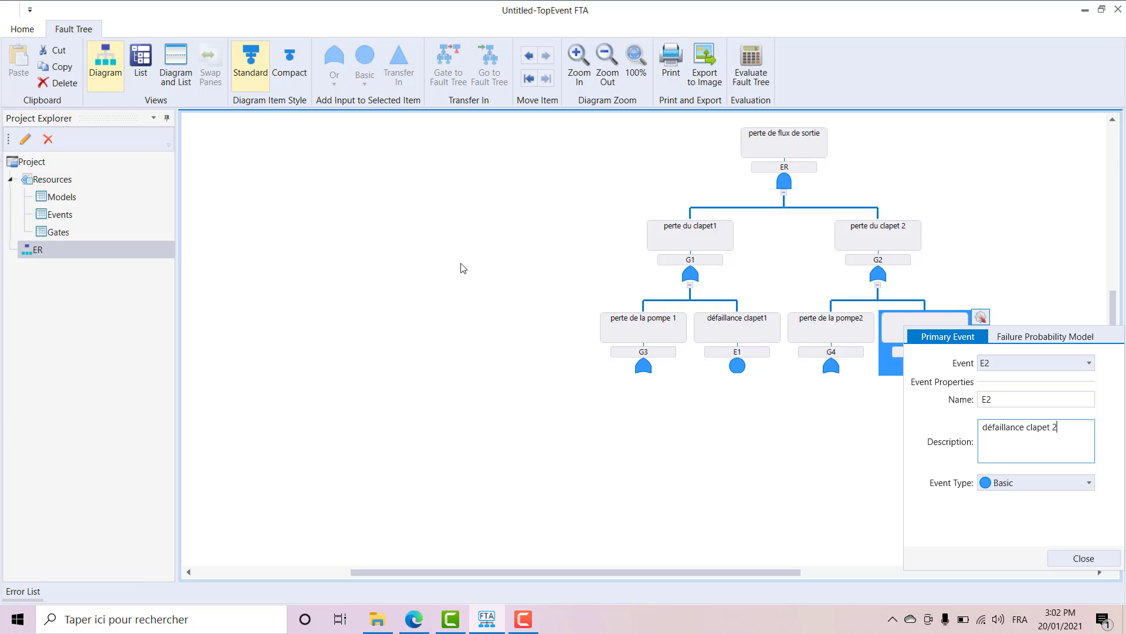
- Assign the existing failure probability model C to basic event E2
left_click(1044, 336)
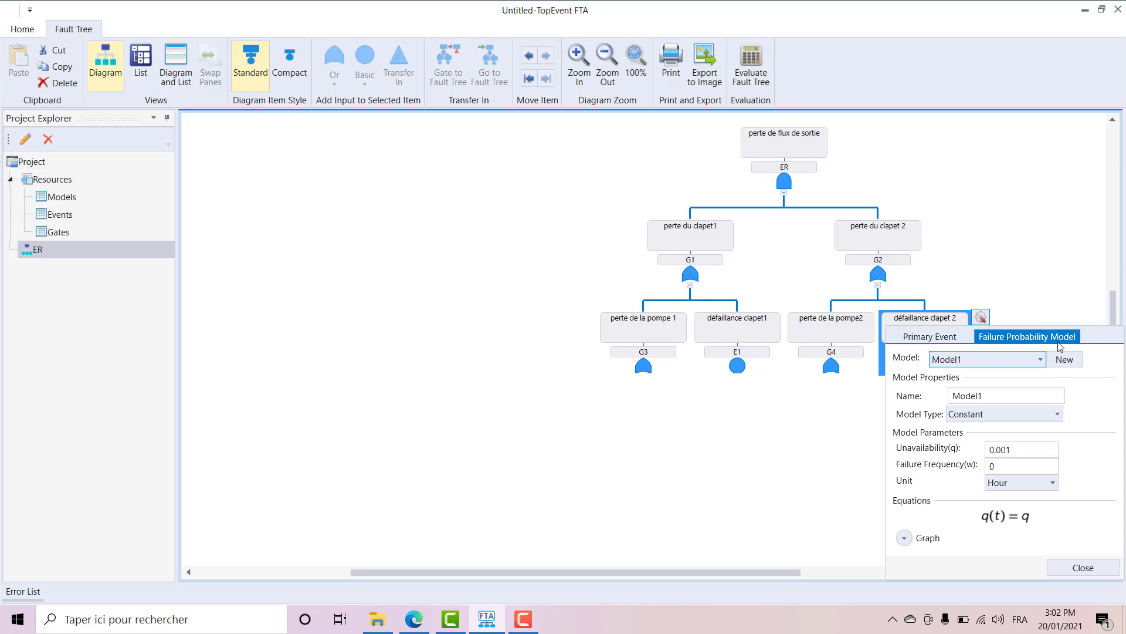
left_click(1039, 361)
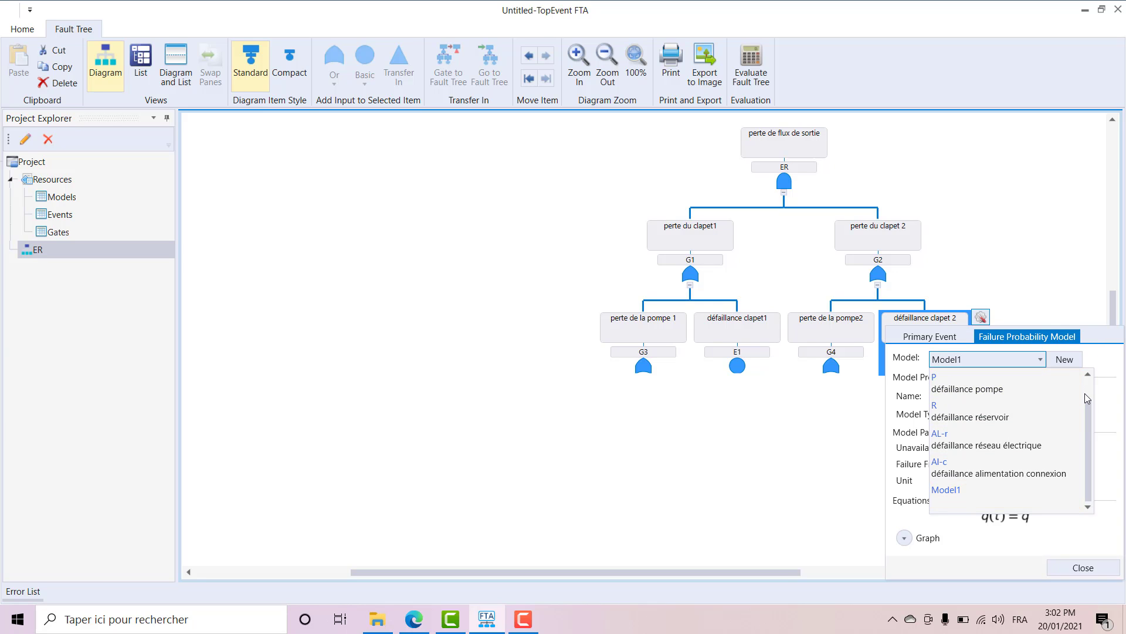
scroll(1085, 393, "up", 1)
left_click(962, 385)
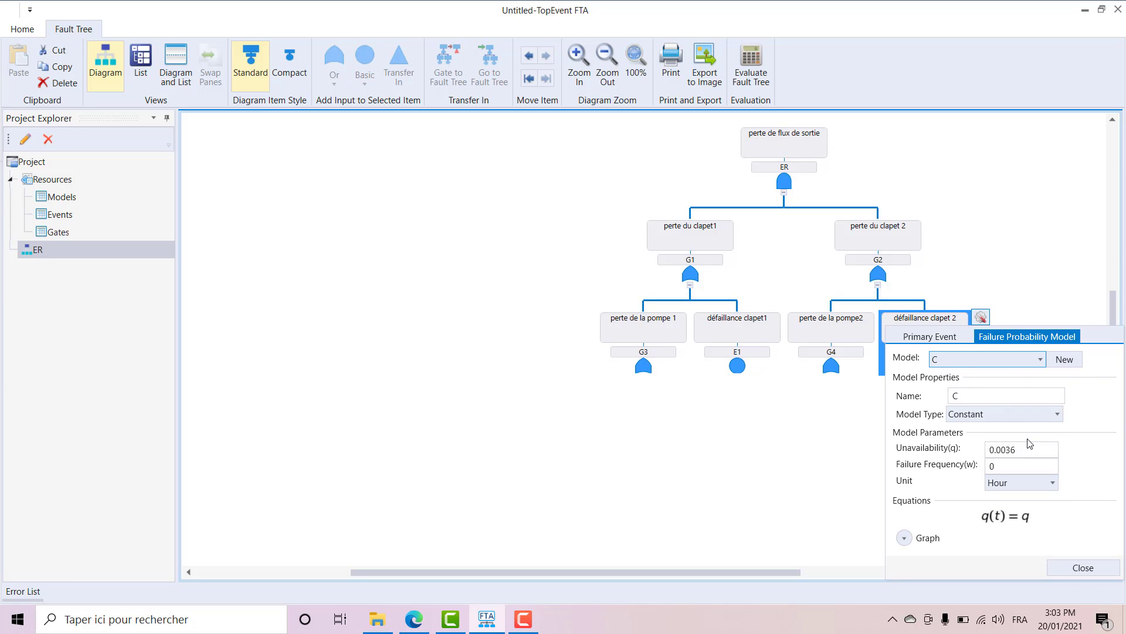
left_click(1066, 570)
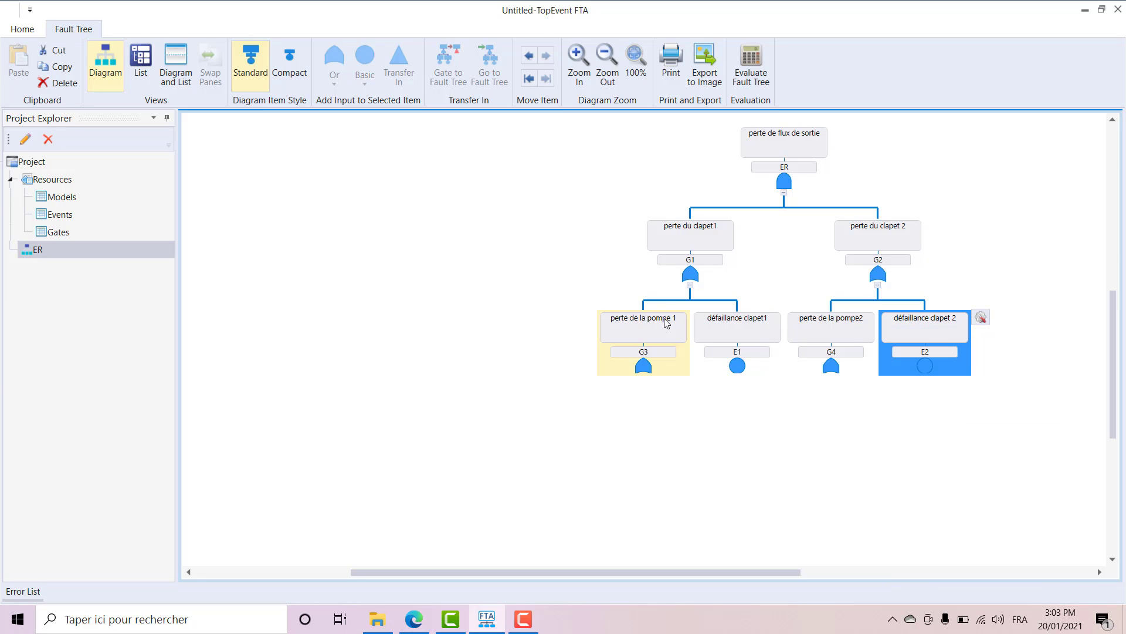
- Add two basic events and a transfer-in as inputs under gate G3
left_click(648, 360)
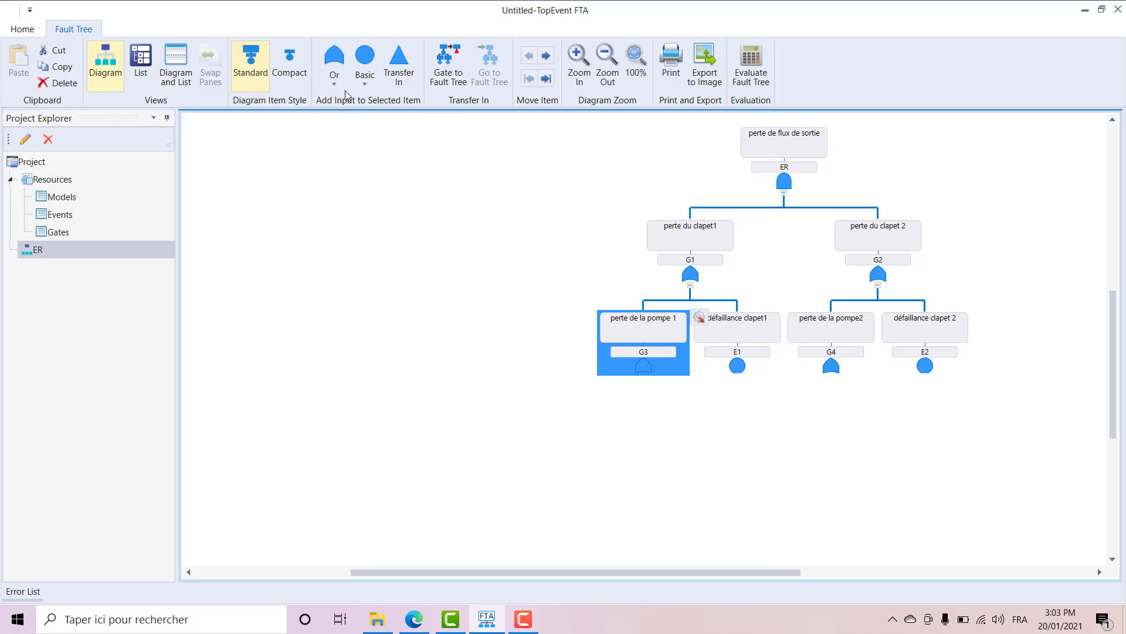
left_click(367, 81)
left_click(372, 104)
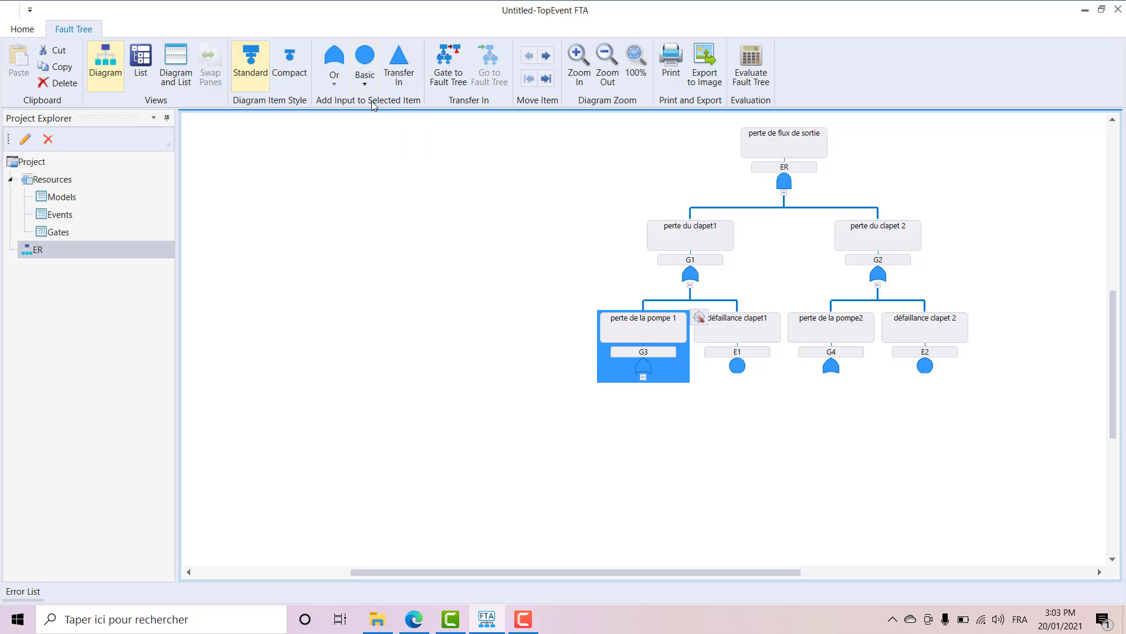
left_click(365, 82)
left_click(363, 104)
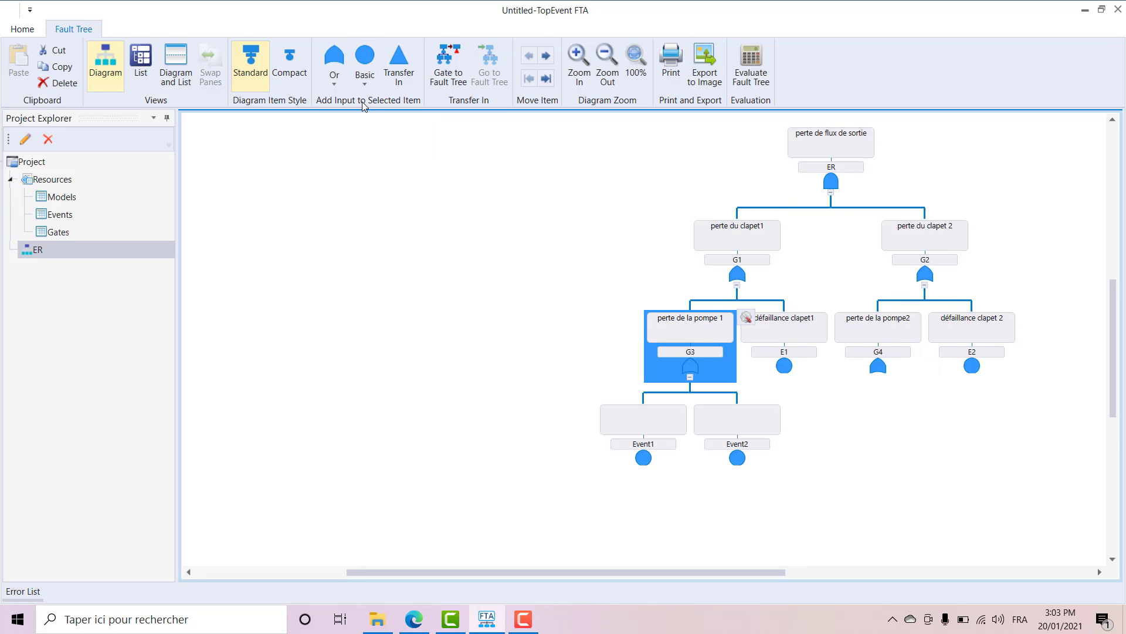
left_click(412, 83)
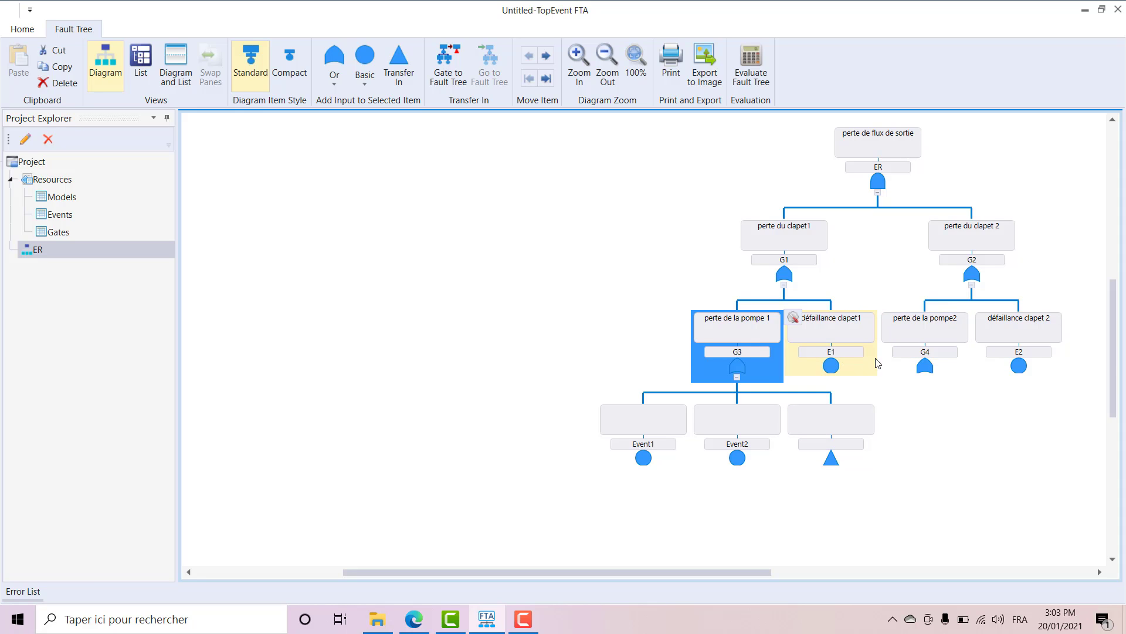
- Add two basic events and a transfer-in as inputs under gate G4
left_click(943, 369)
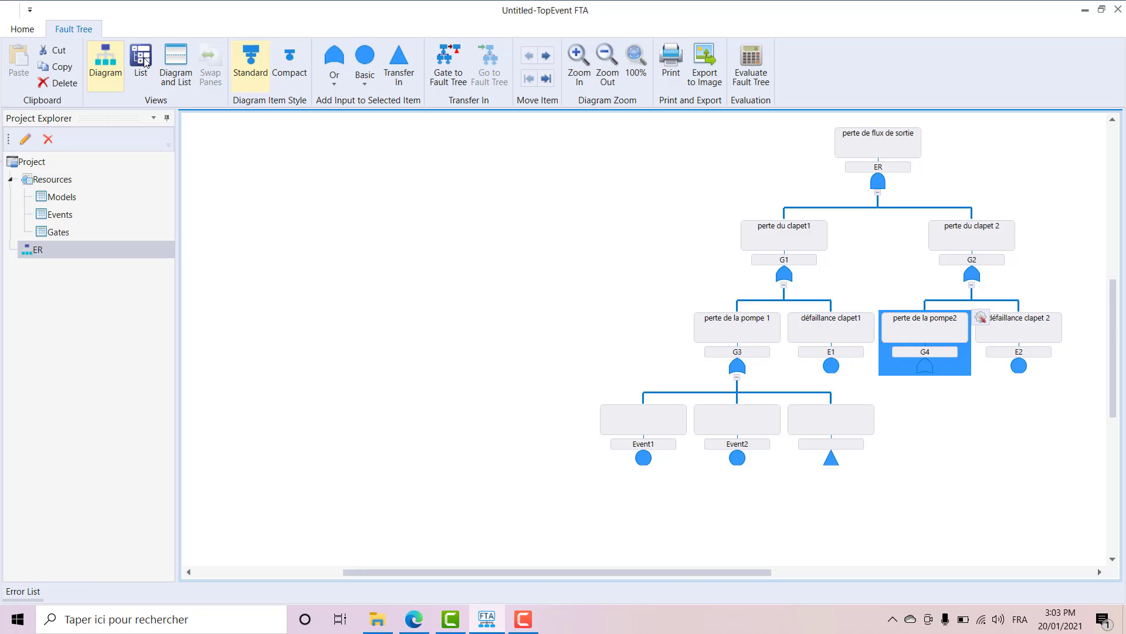
left_click(364, 77)
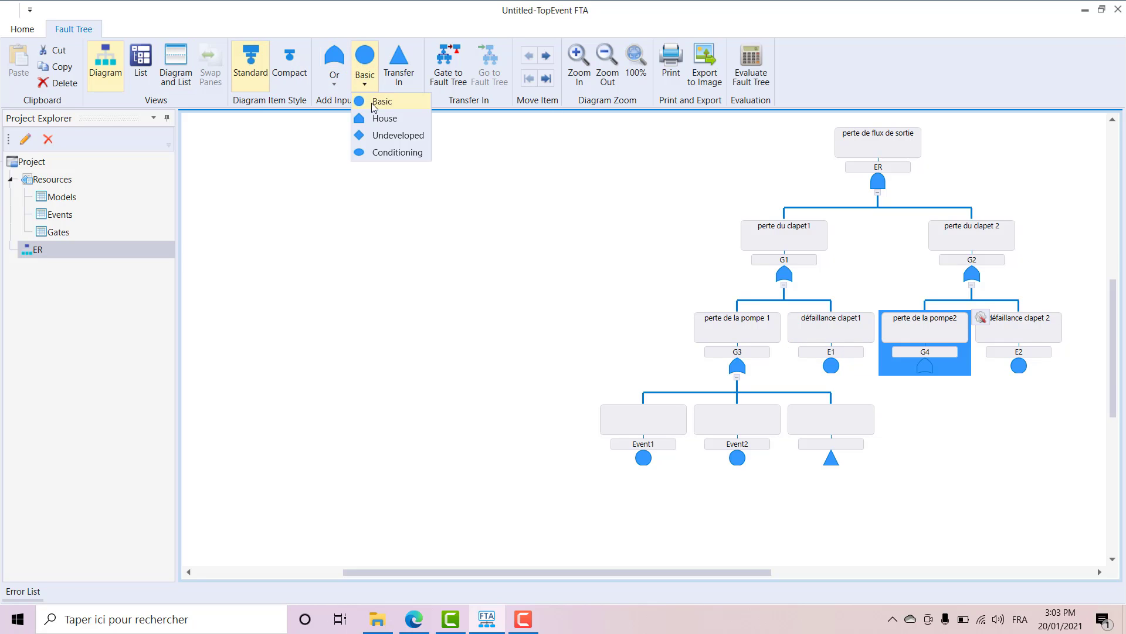
left_click(371, 101)
left_click(365, 84)
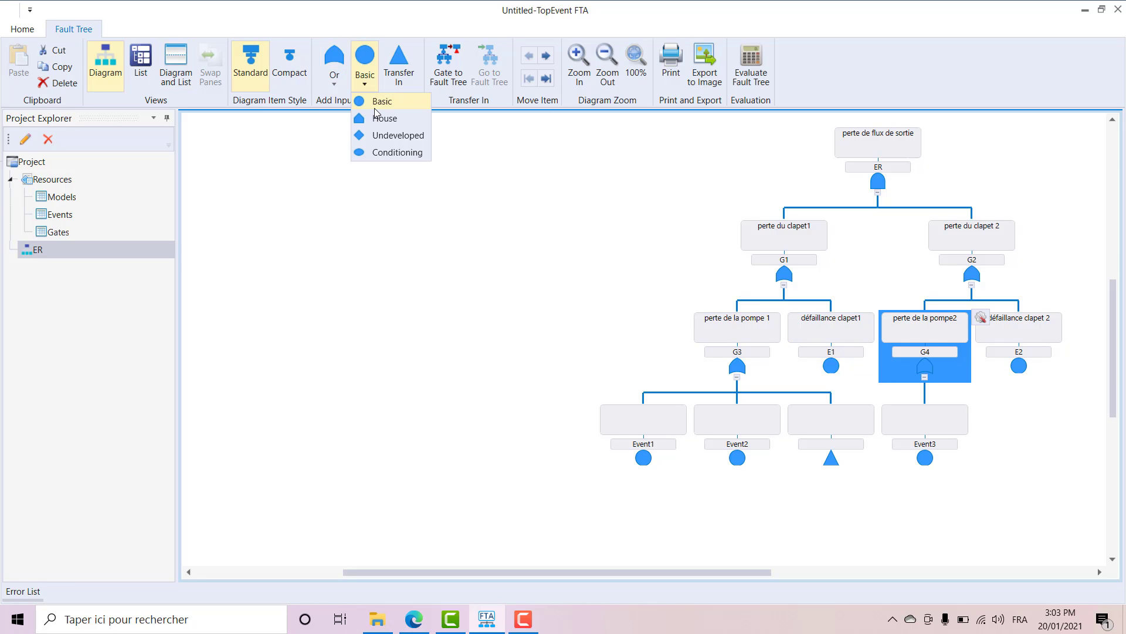
left_click(376, 109)
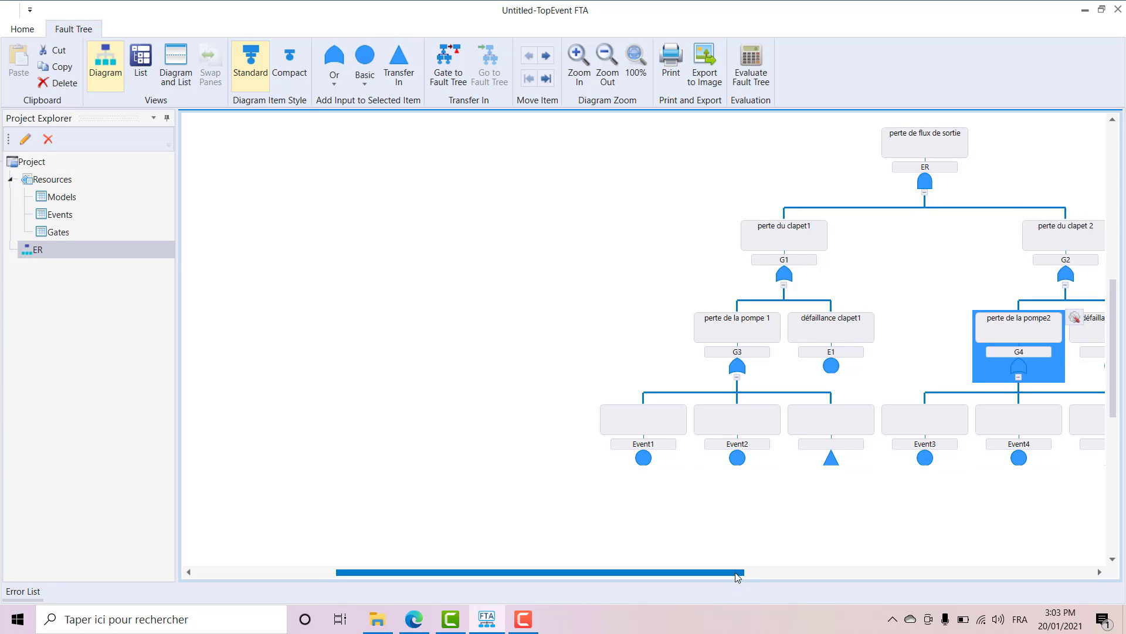
- Name the first basic event under G3 E3 and describe it as "défaillance réservoir 1"
left_click_drag(738, 577, 830, 577)
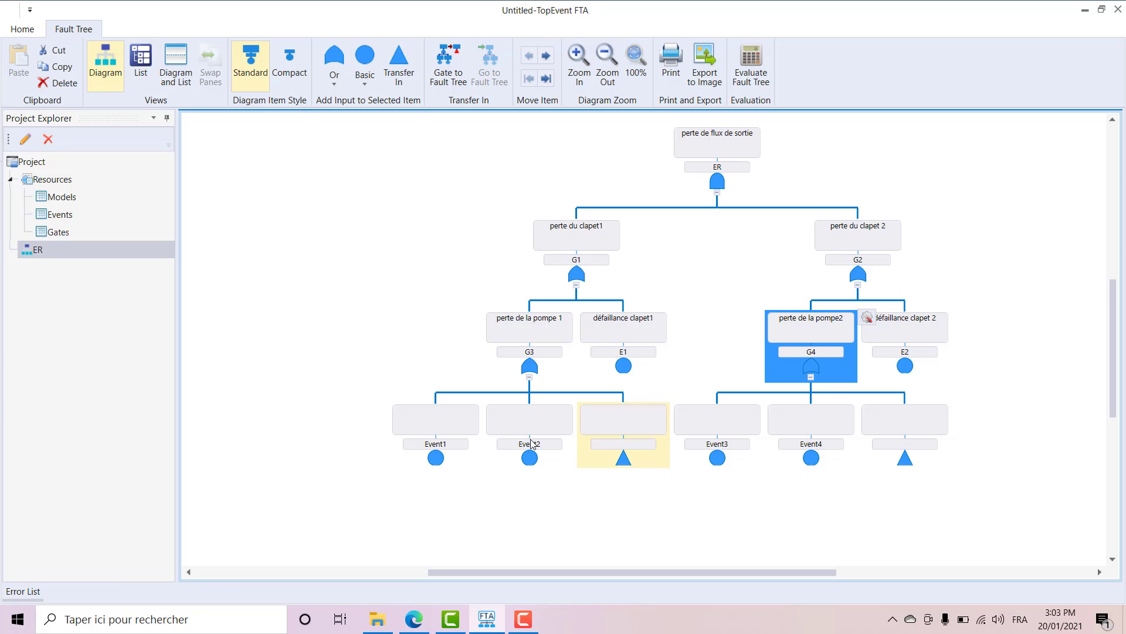
left_click(468, 420)
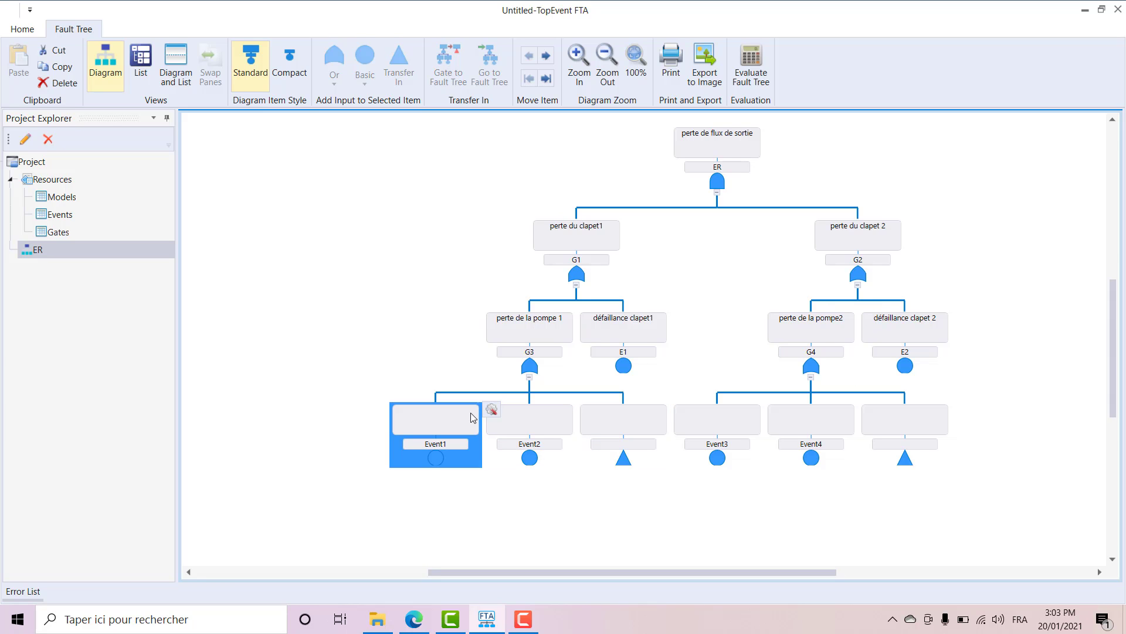
left_click(492, 409)
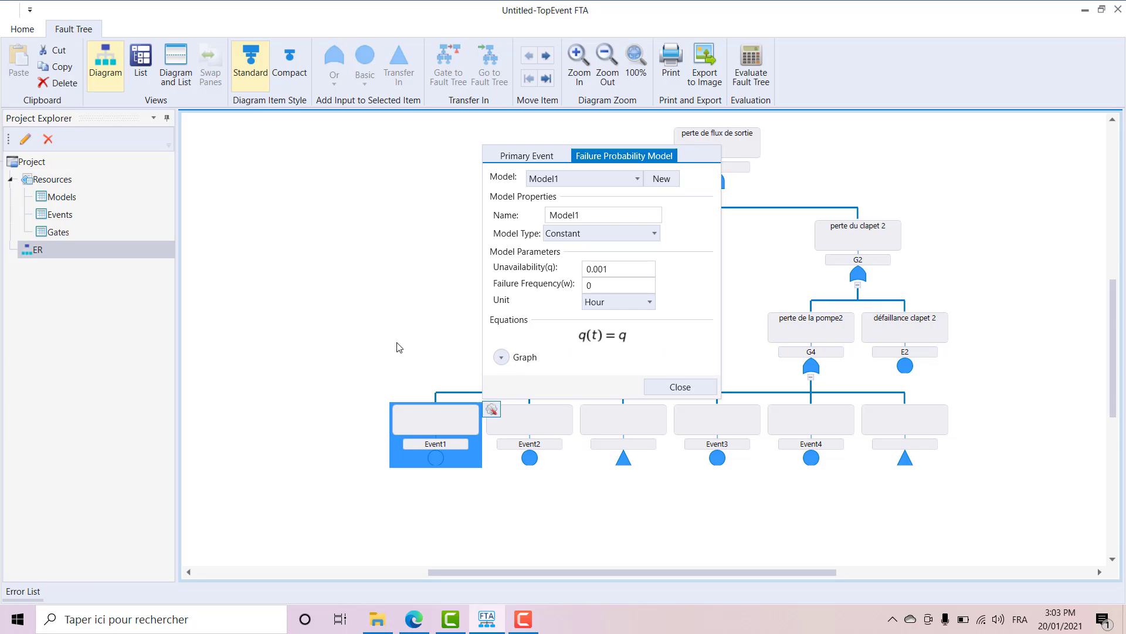
left_click(503, 161)
left_click_drag(608, 227, 567, 228)
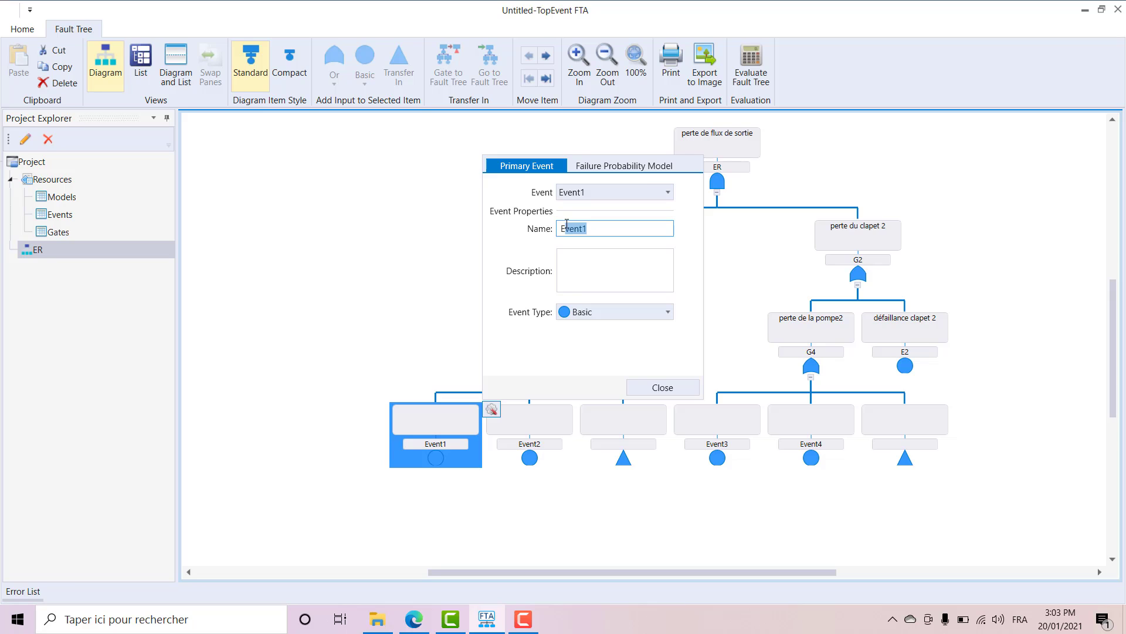
type("3")
left_click(625, 292)
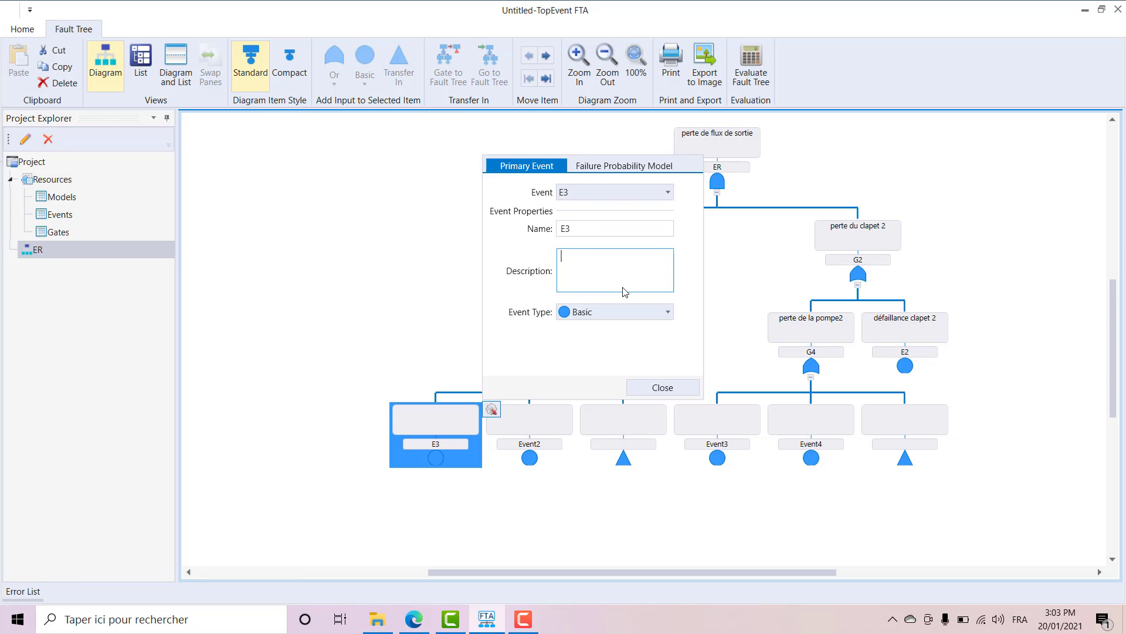
type("défaillance réservoir 1")
- Assign the existing failure probability model R to basic event E3
left_click(604, 157)
left_click(606, 162)
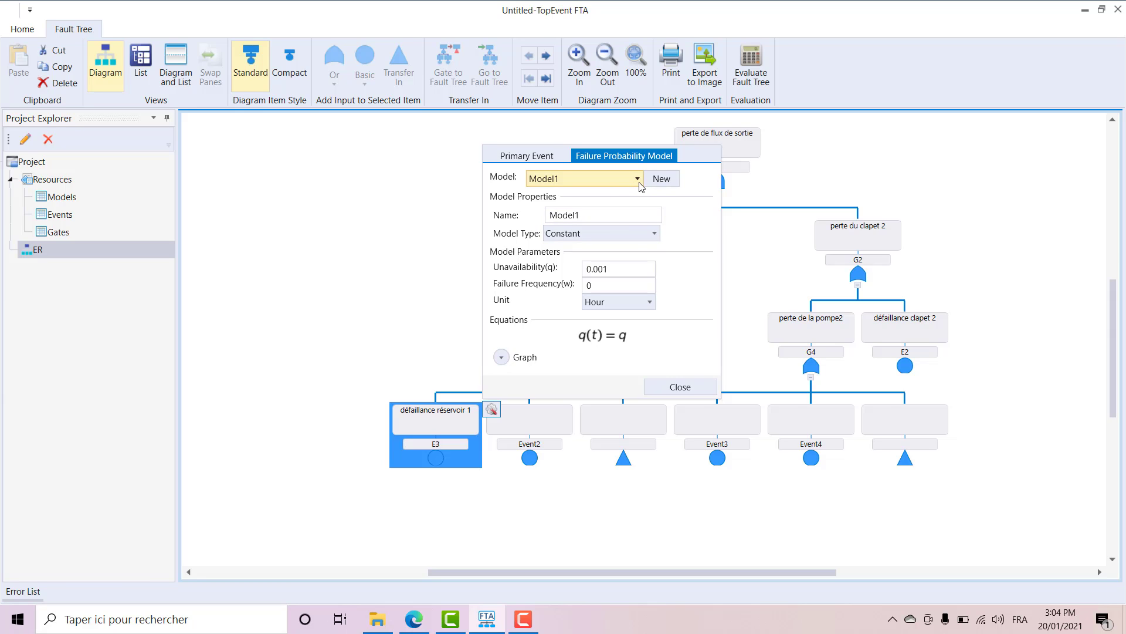
left_click(637, 179)
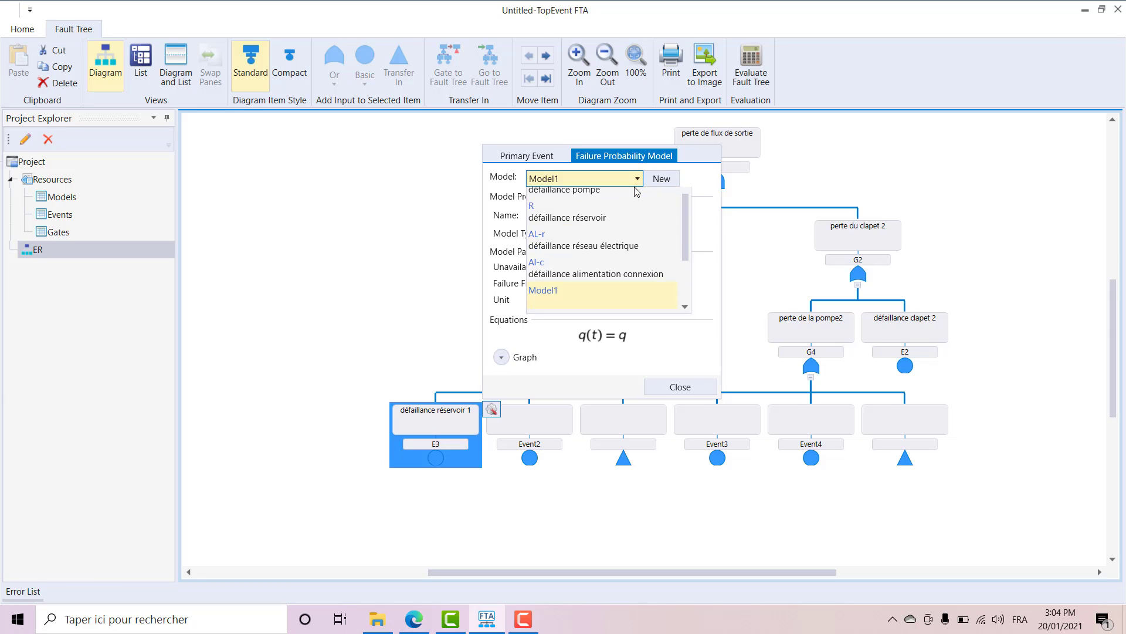
left_click(587, 238)
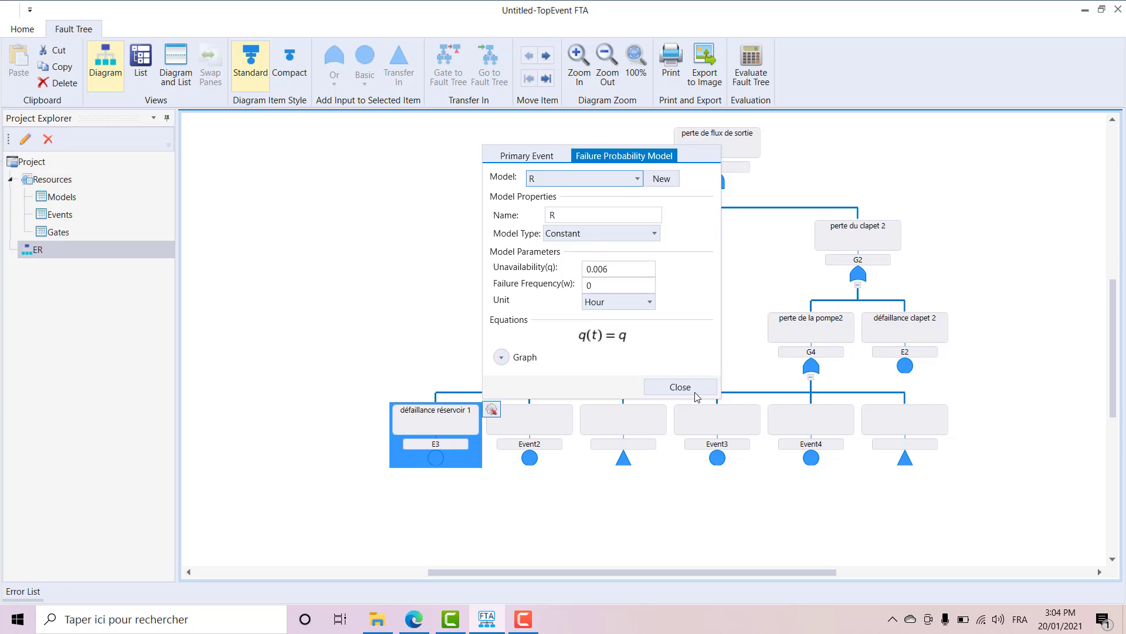
left_click(692, 386)
- Name the second basic event under G3 E4 and describe it as "défaillance pompe1"
left_click(530, 427)
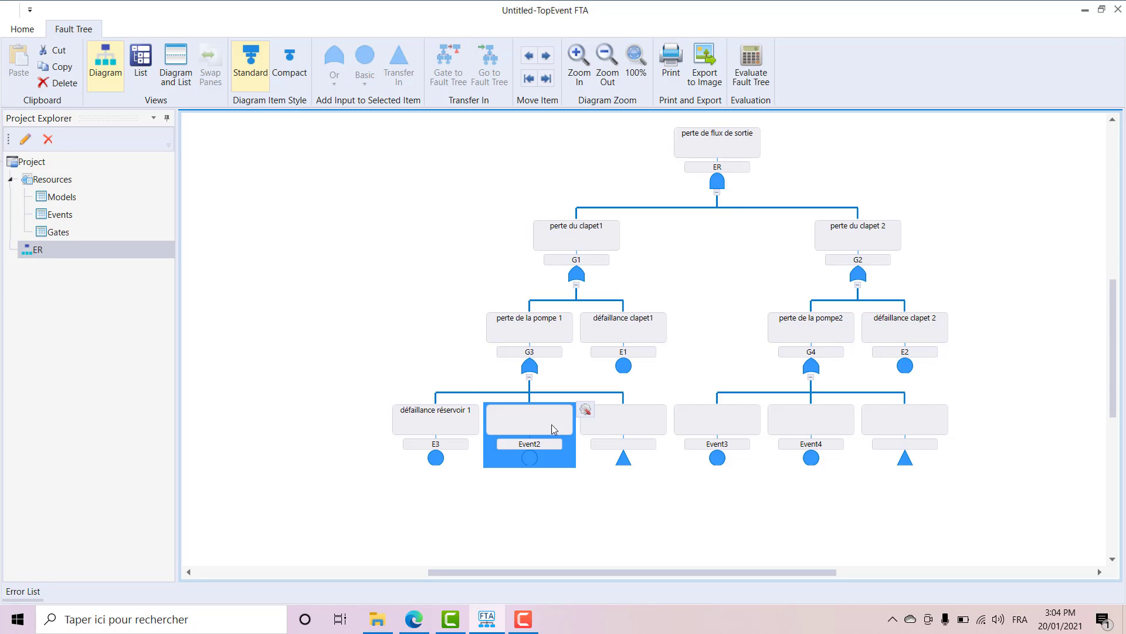
left_click(585, 408)
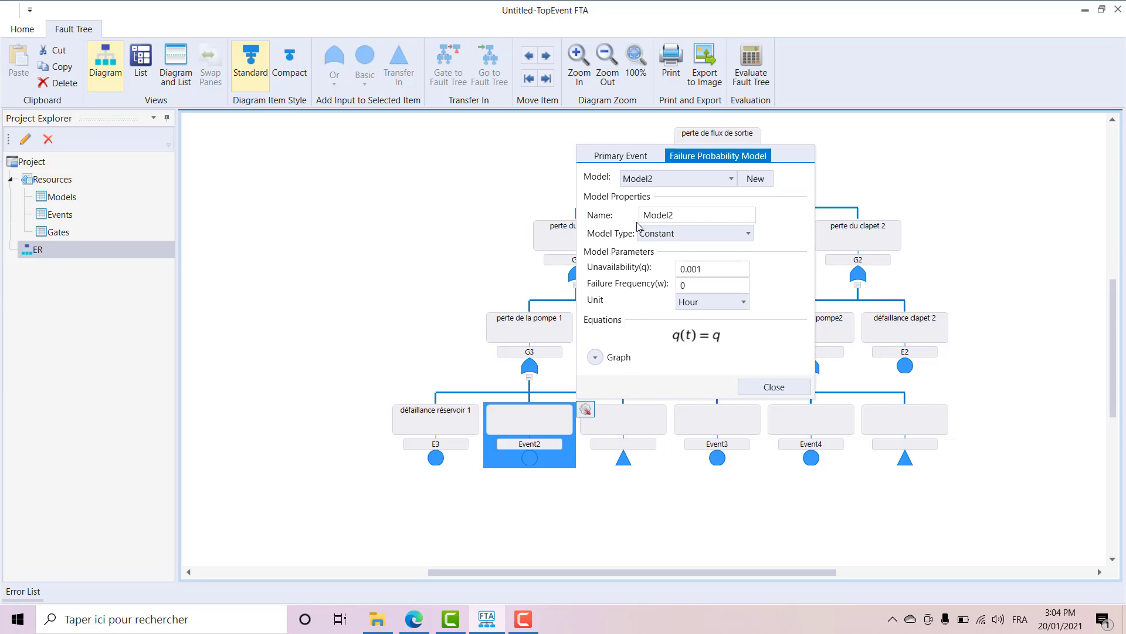
left_click(620, 155)
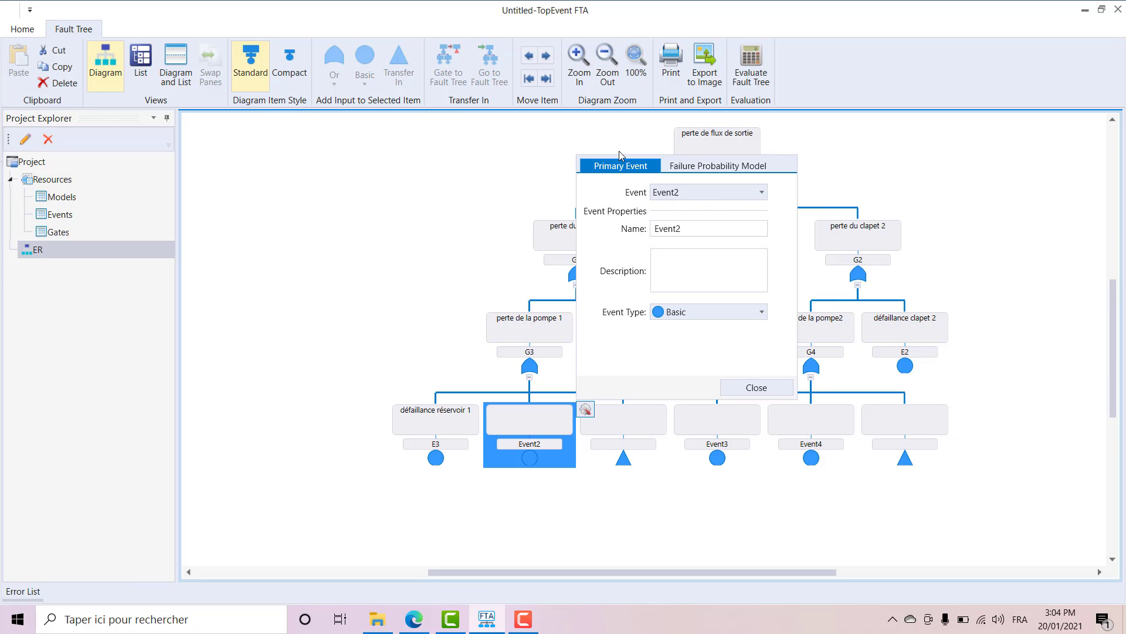
left_click(691, 254)
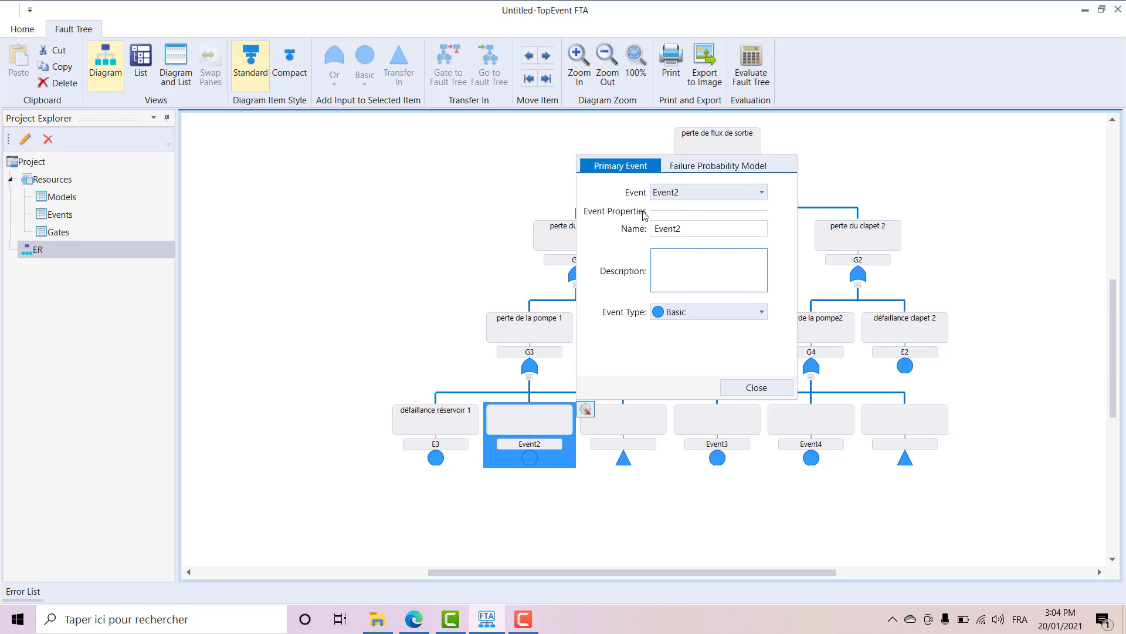
type("défaillance pompe1")
left_click(710, 229)
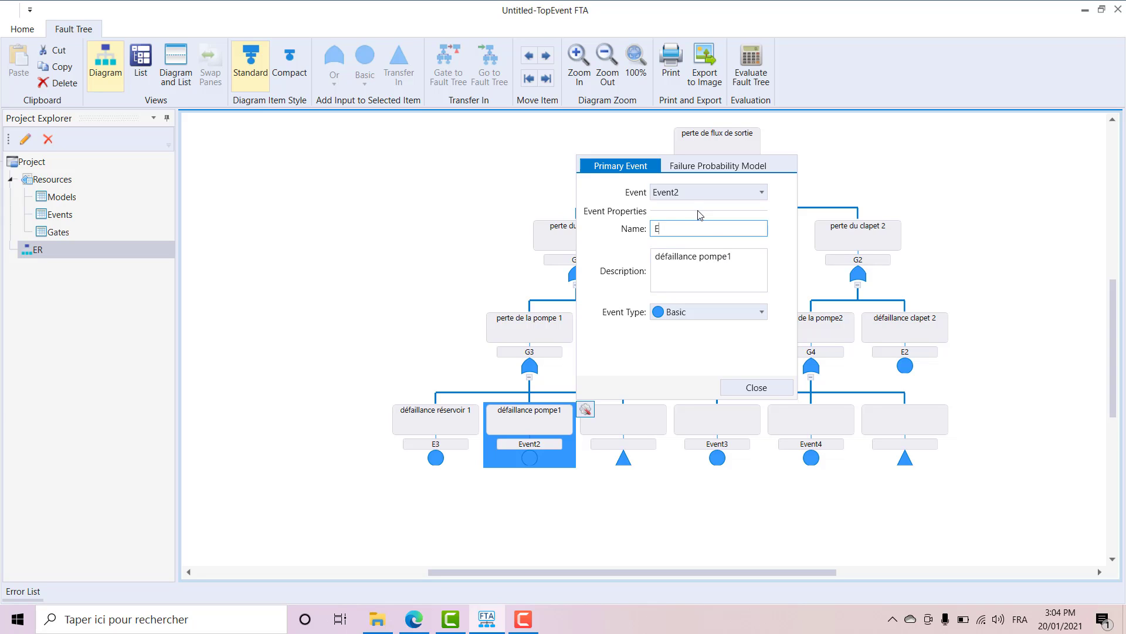
- Assign the existing failure probability model P to basic event E4
left_click(720, 168)
left_click(729, 179)
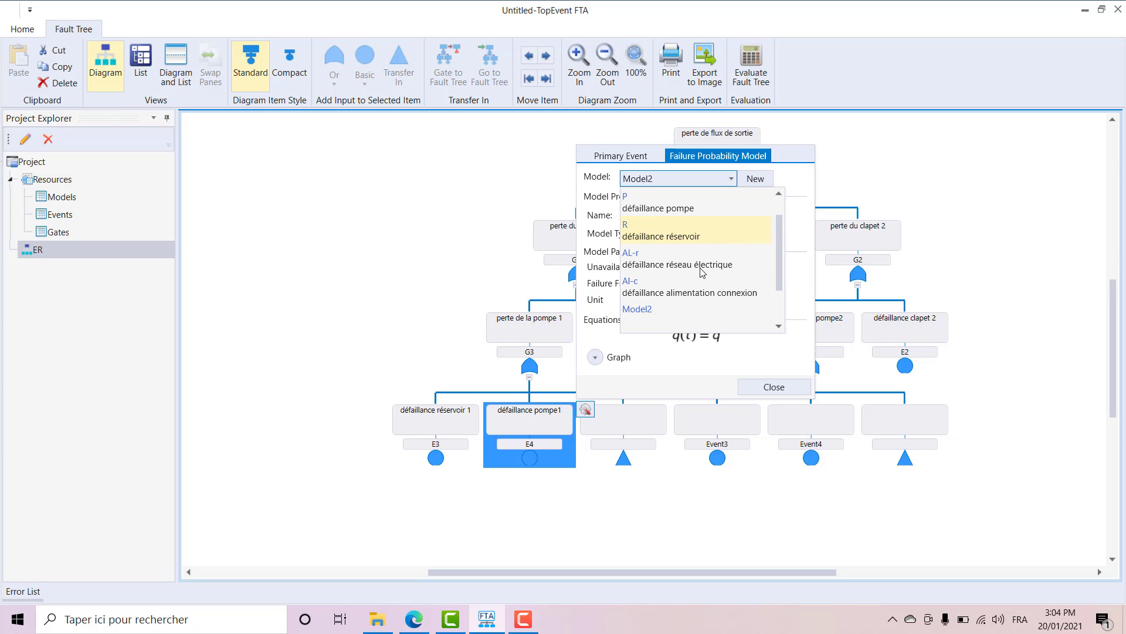
left_click(697, 206)
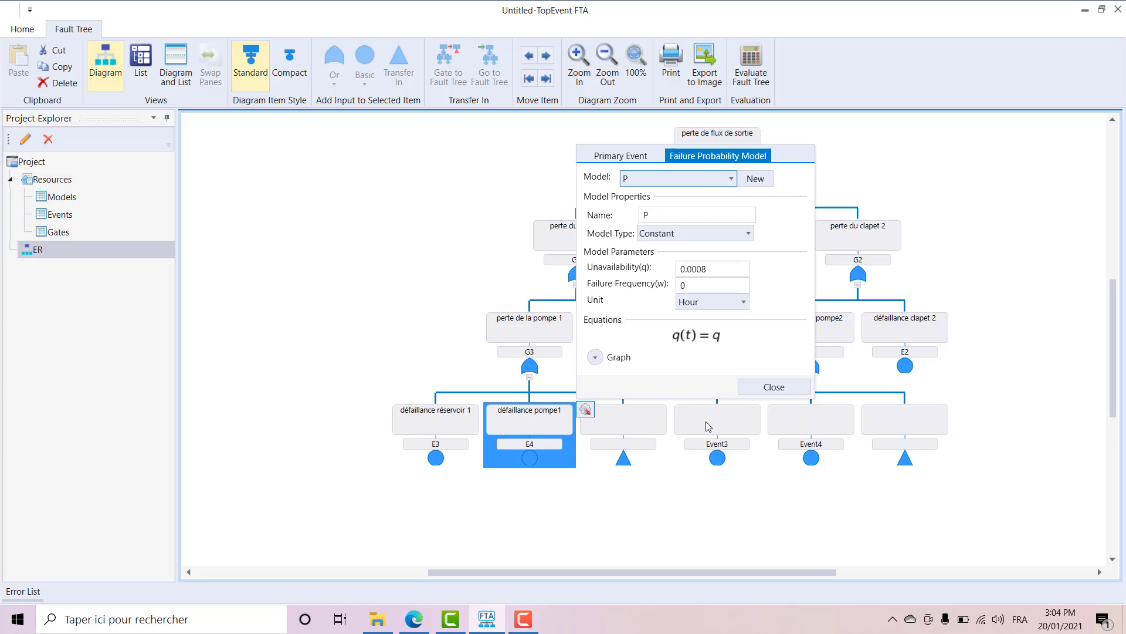
left_click(786, 386)
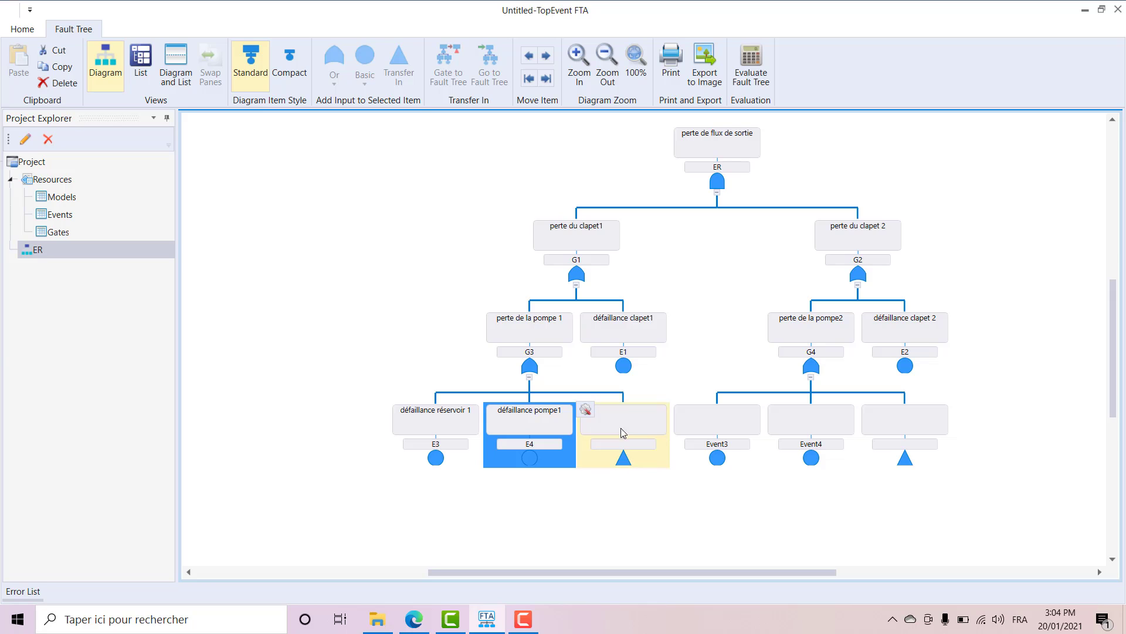
- Name the first basic event under G4 E5 and describe it as "défaillance réservoir 2"
left_click(720, 426)
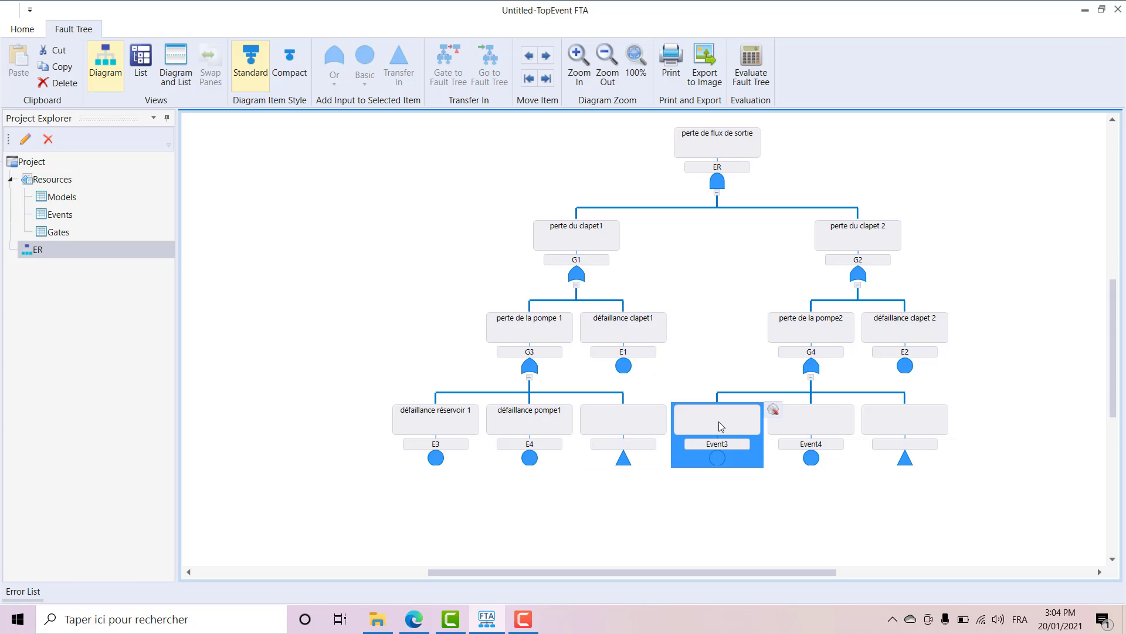
left_click(773, 410)
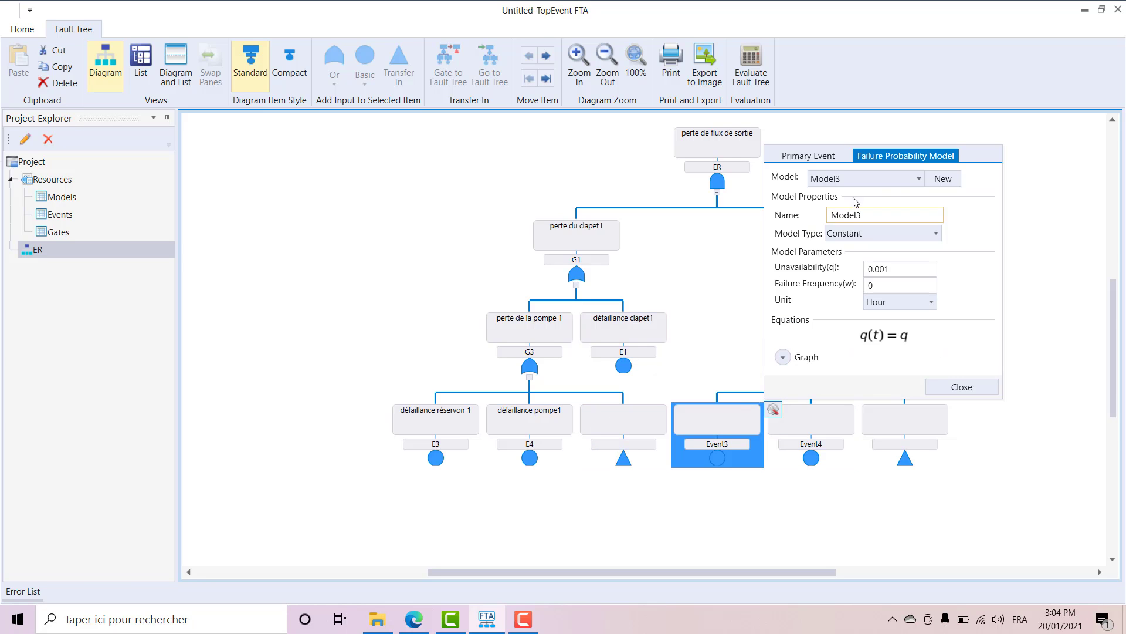
left_click(810, 158)
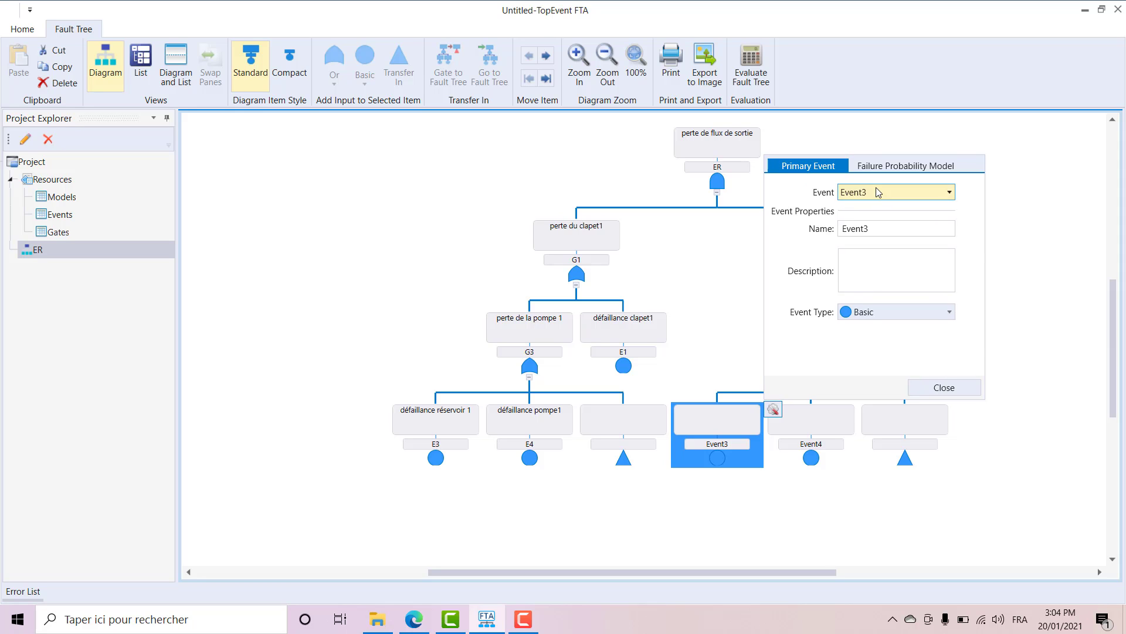
left_click(866, 192)
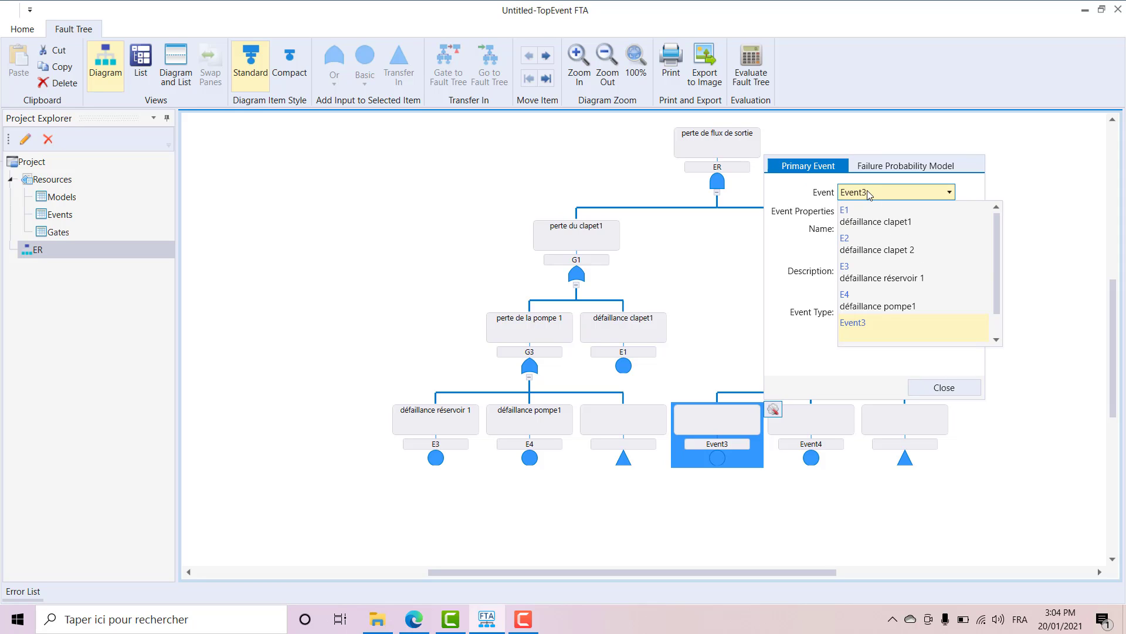
left_click(812, 169)
left_click_drag(896, 231, 849, 229)
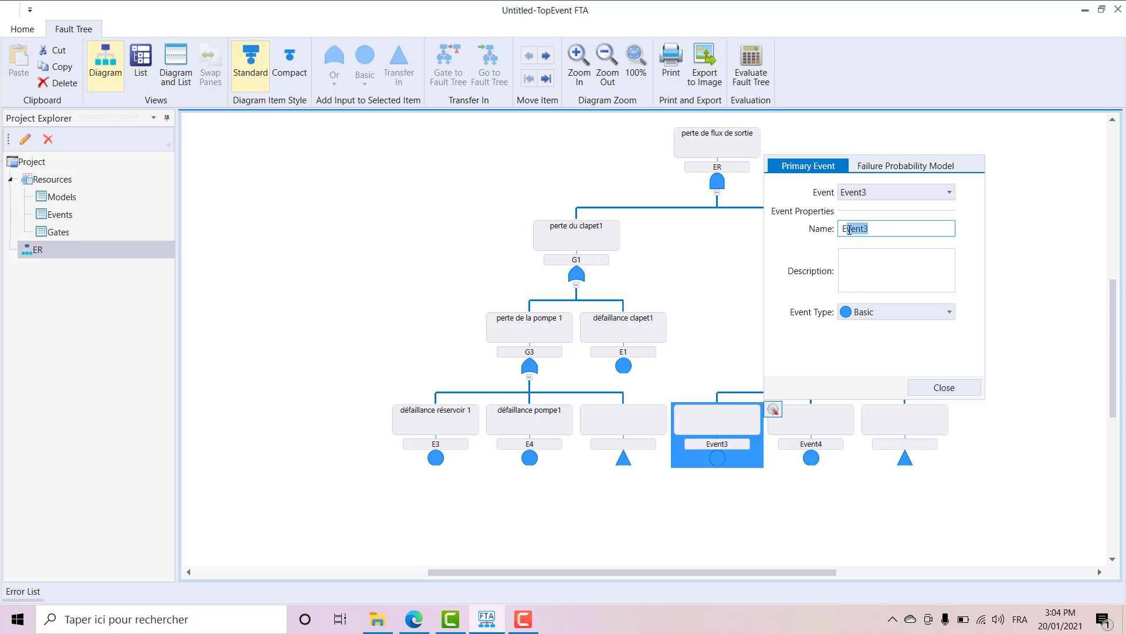
type("5")
left_click(913, 281)
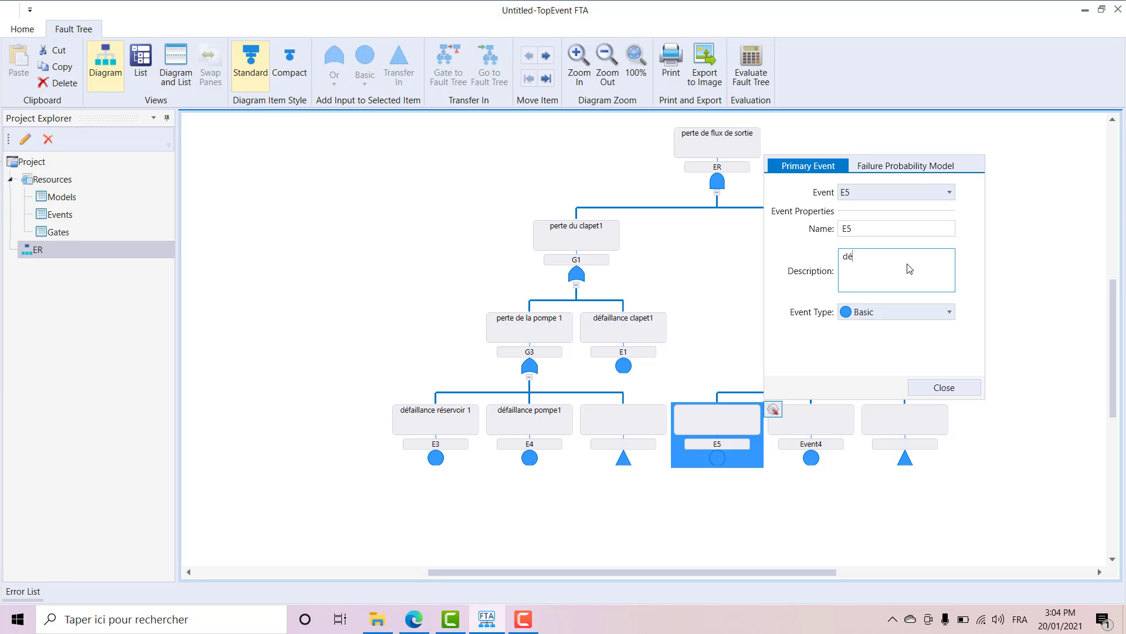
type("défail")
type("voir 2")
left_click(915, 153)
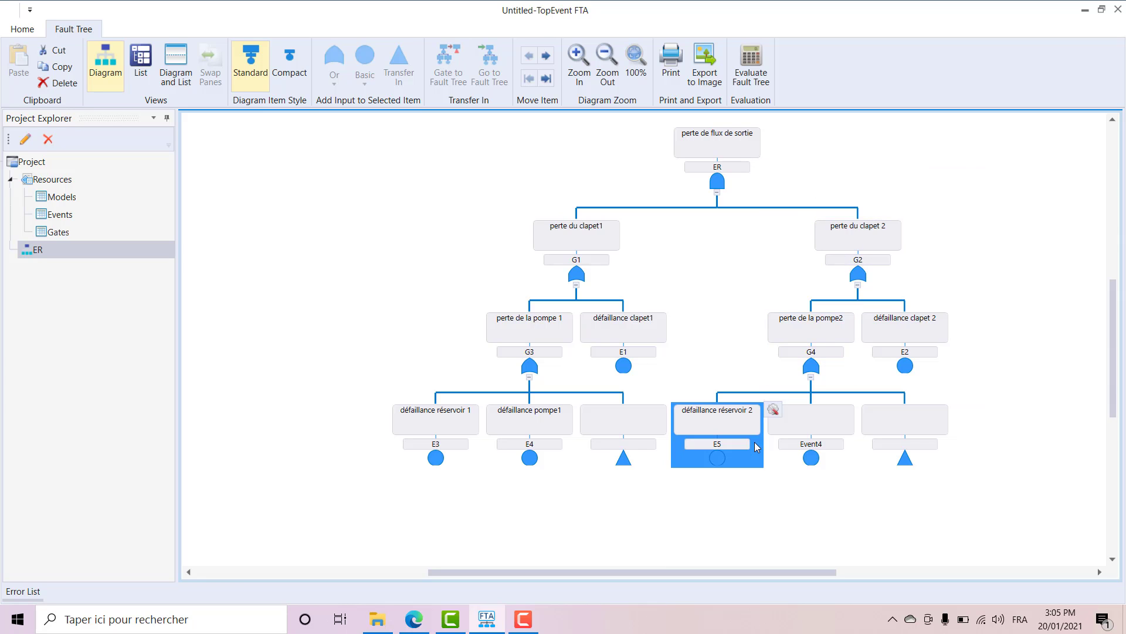
- Assign the existing failure probability model R to basic event E5
left_click(775, 410)
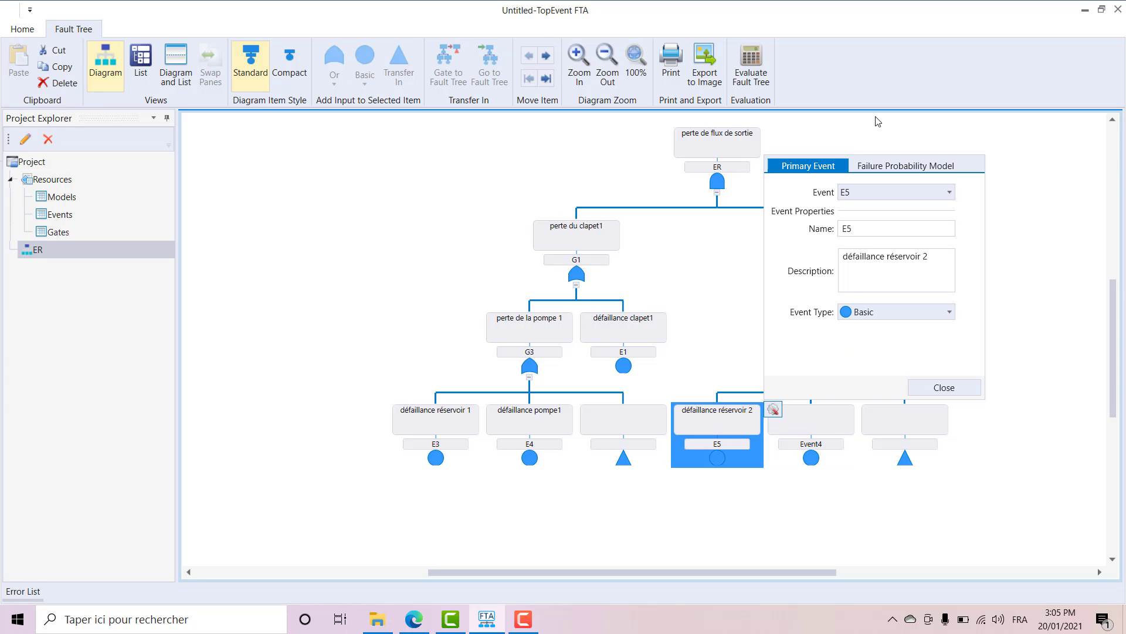
left_click(892, 166)
left_click(868, 179)
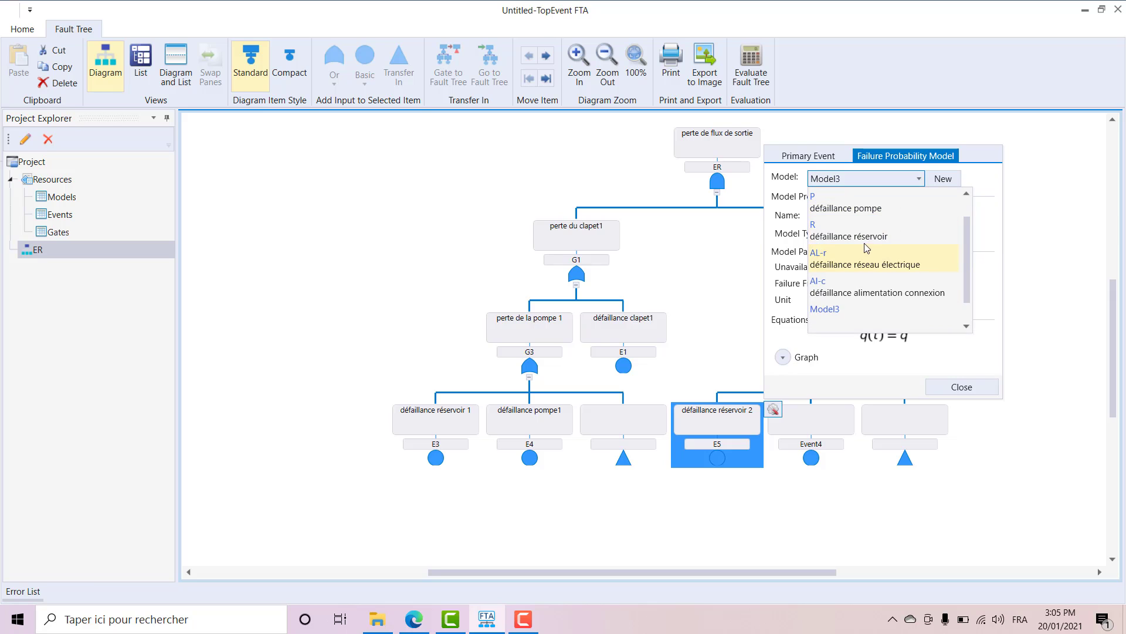
left_click(867, 237)
left_click(953, 388)
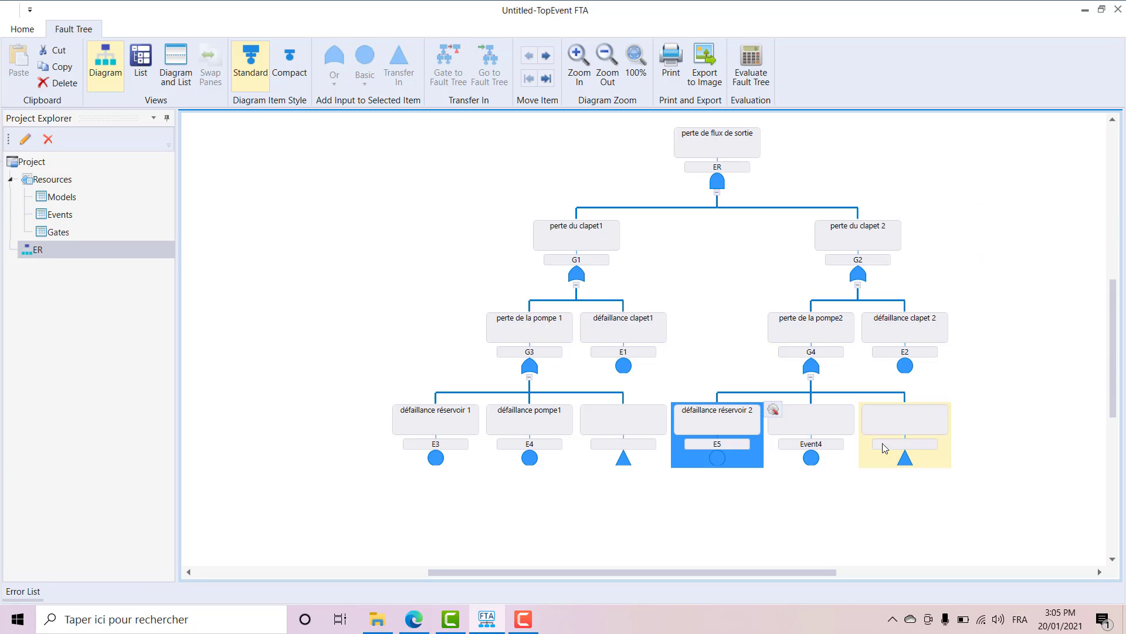
- Name the second basic event under G4 E6 and describe it as "défaillance pompe 2"
left_click(836, 428)
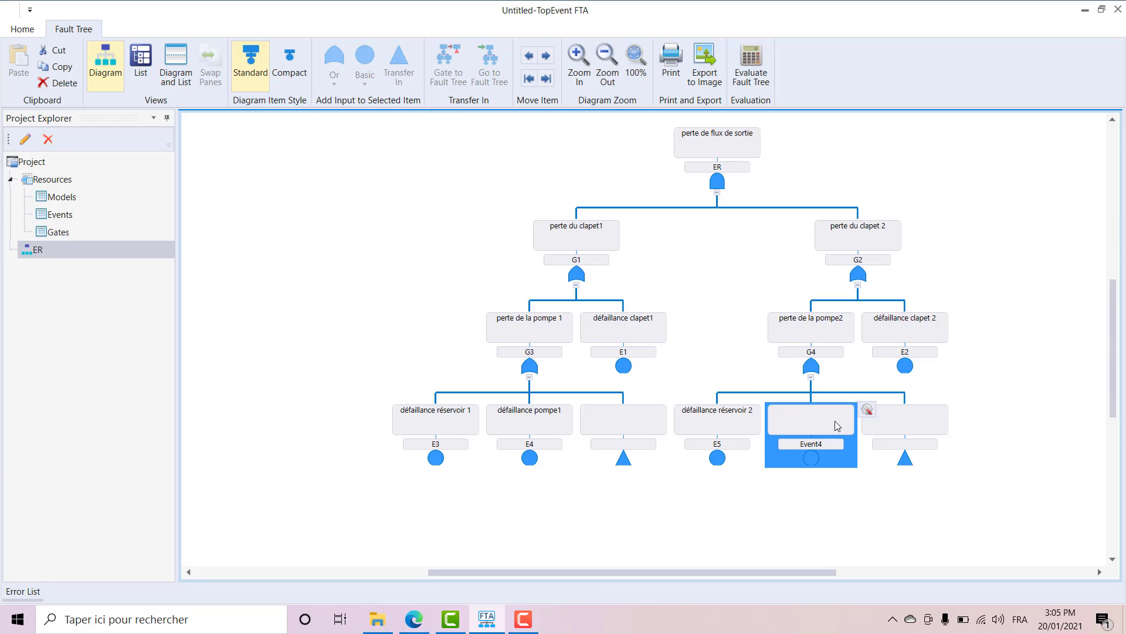
left_click(868, 411)
left_click(902, 168)
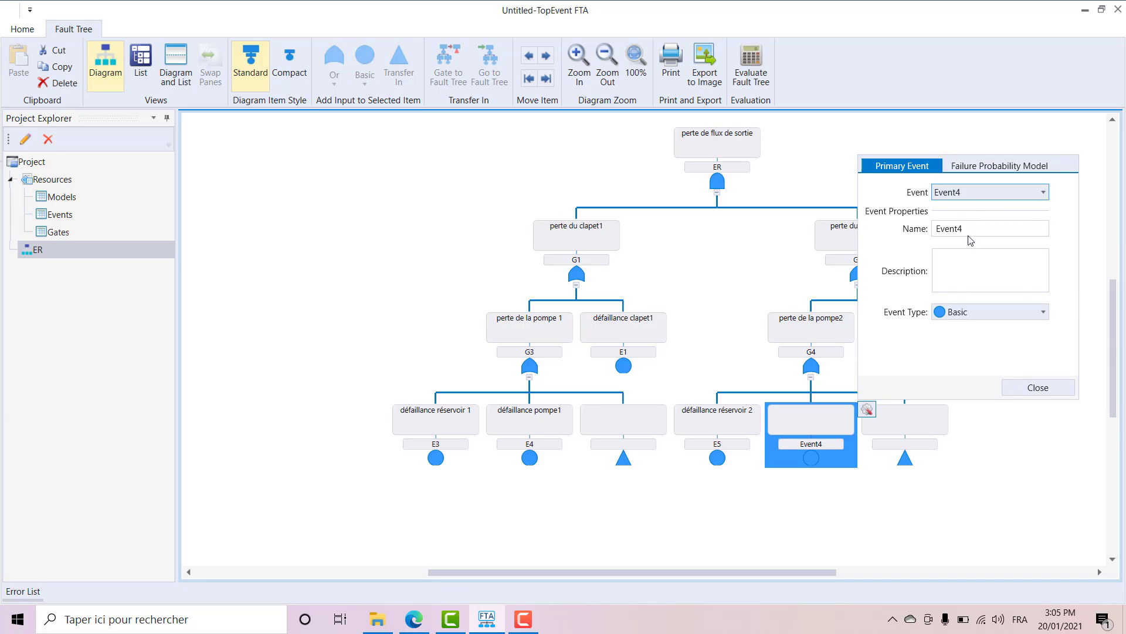
left_click_drag(963, 229, 945, 229)
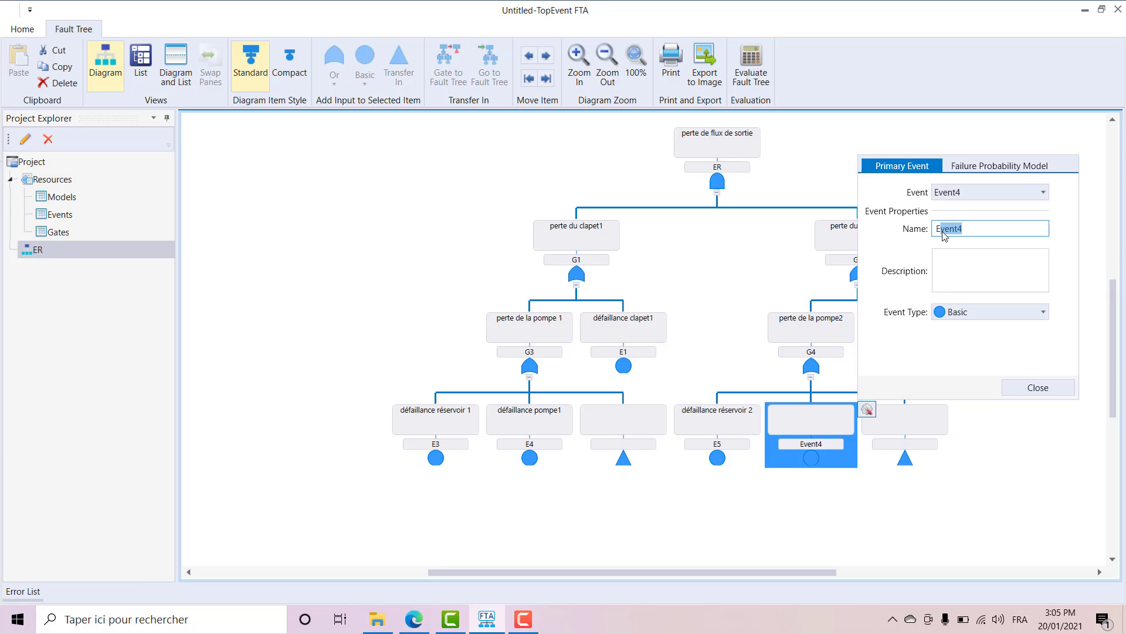
key("BackSpace")
left_click(972, 254)
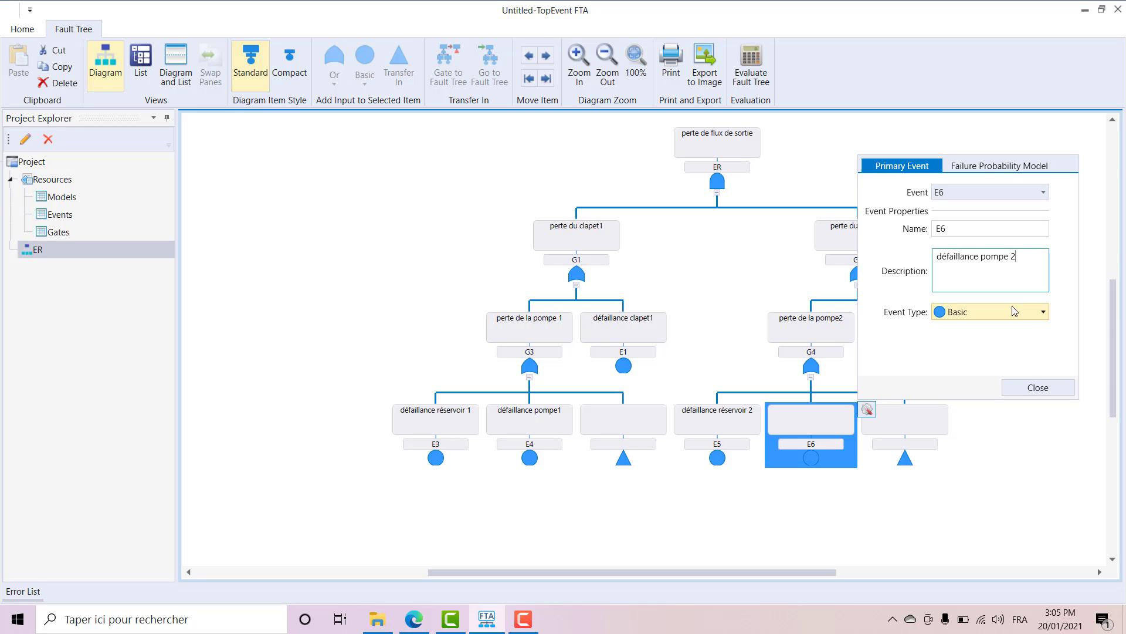
- Assign one of the existing failure probability models to basic event E6
left_click(999, 165)
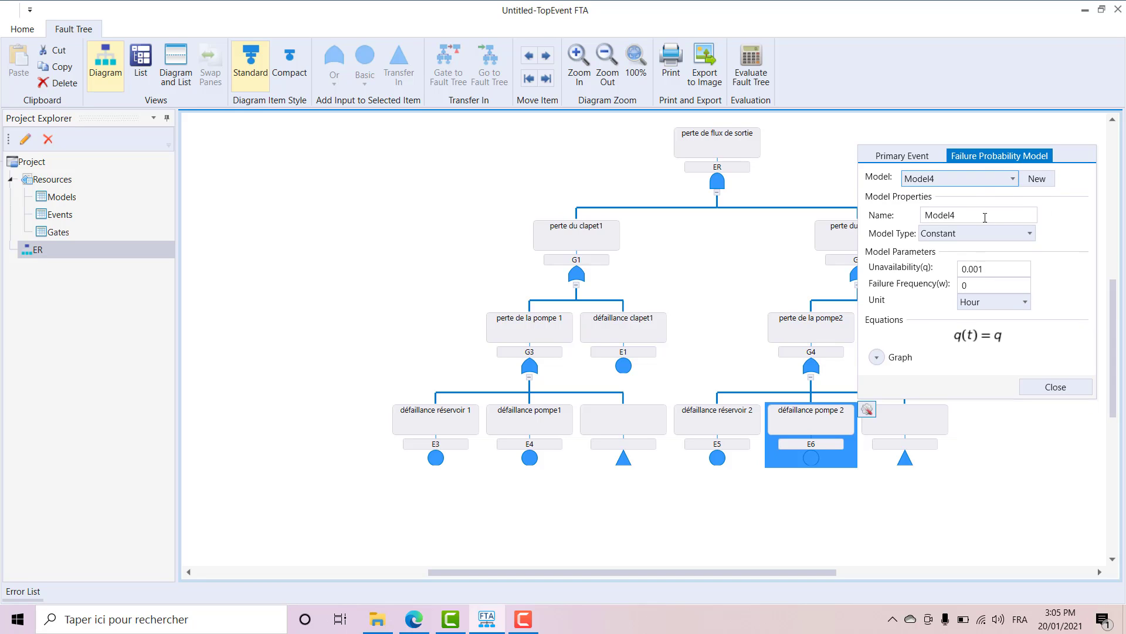
left_click(1012, 178)
left_click(946, 217)
left_click(1055, 387)
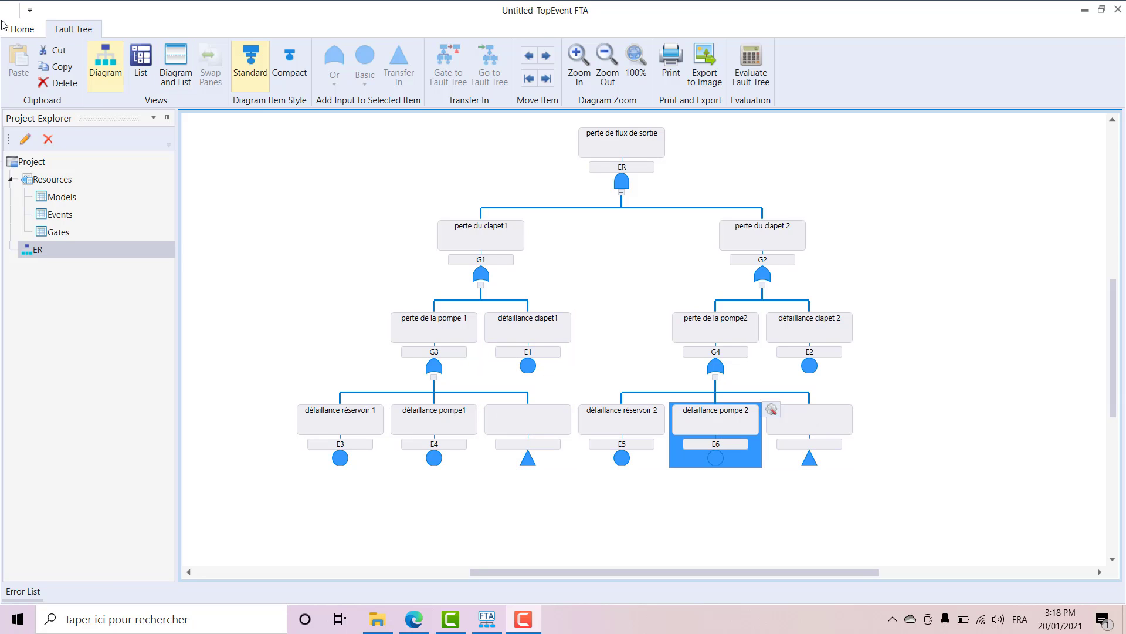
- Add a new fault tree to the project, naming its top event "déf Alimentation" with the description "défaillance alimentation"
left_click(23, 30)
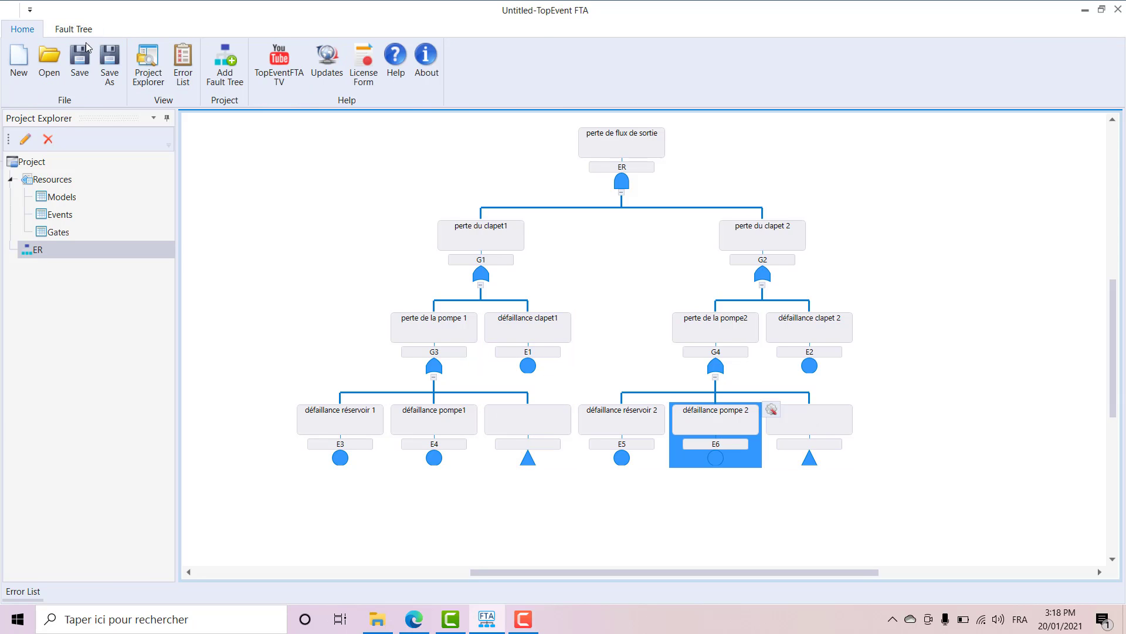
left_click(234, 68)
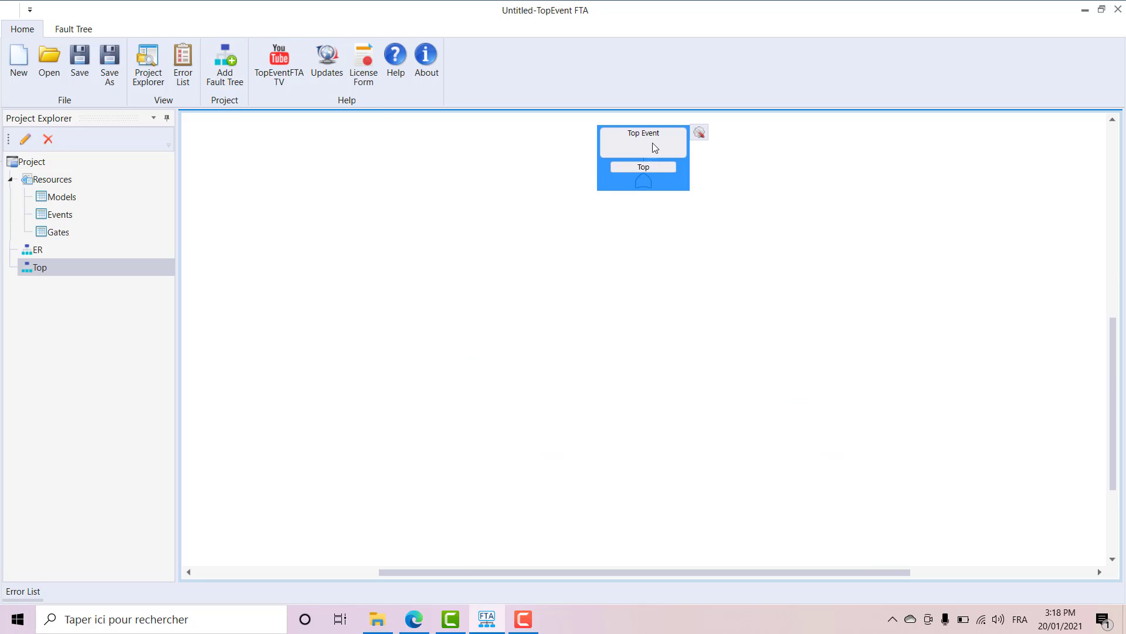
left_click(699, 132)
left_click(797, 177)
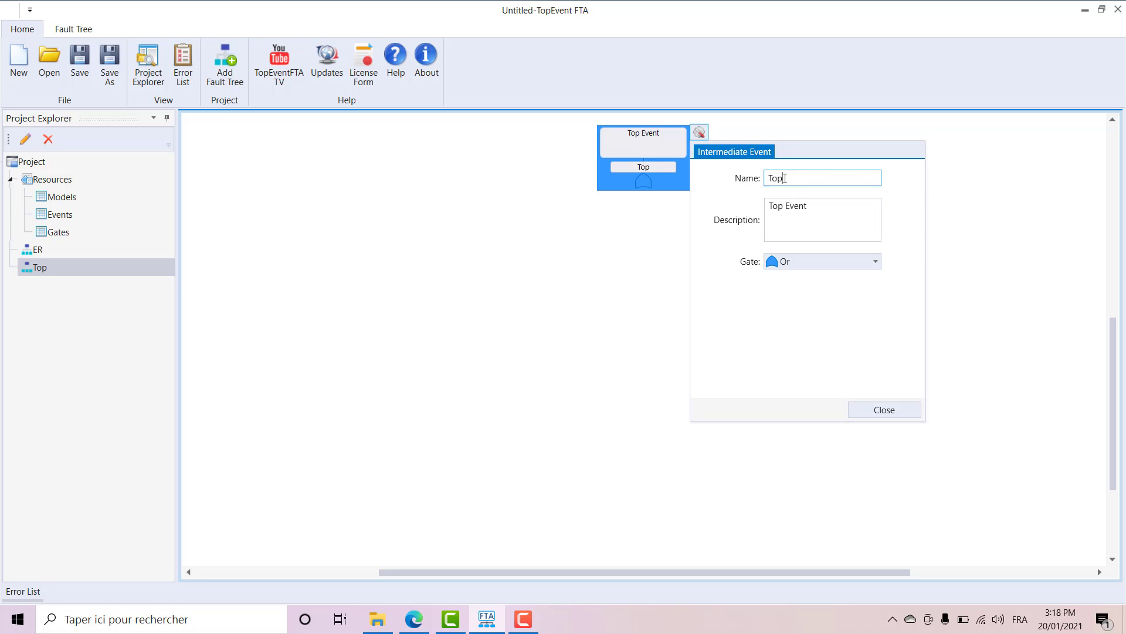
double_click(781, 178)
type("déf Alimentation")
key("Tab")
type("dé")
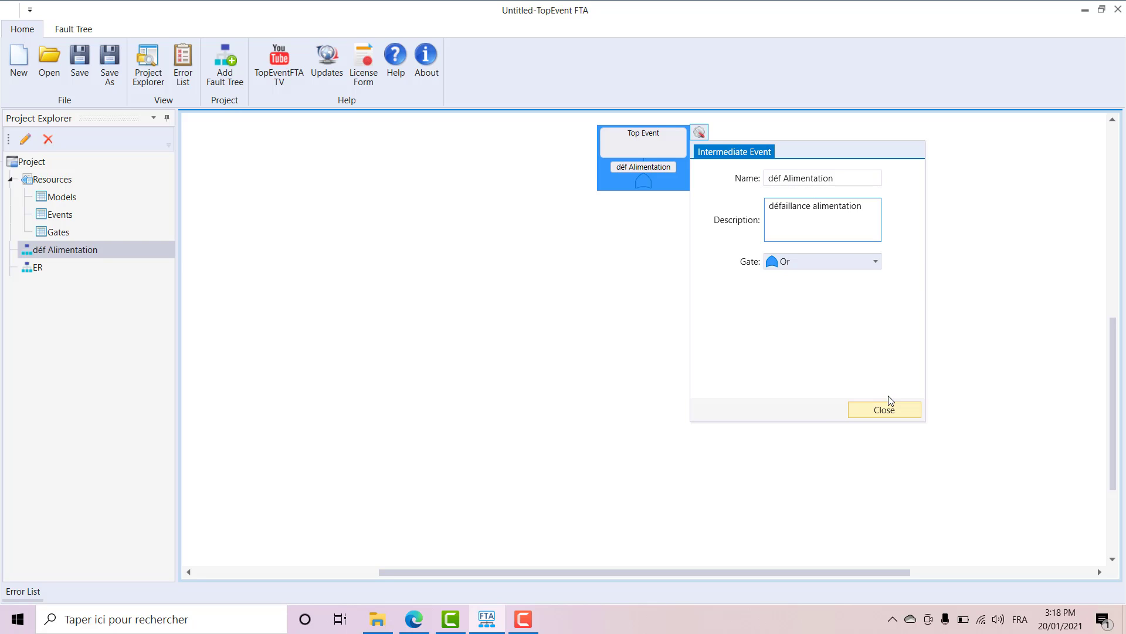
left_click(899, 417)
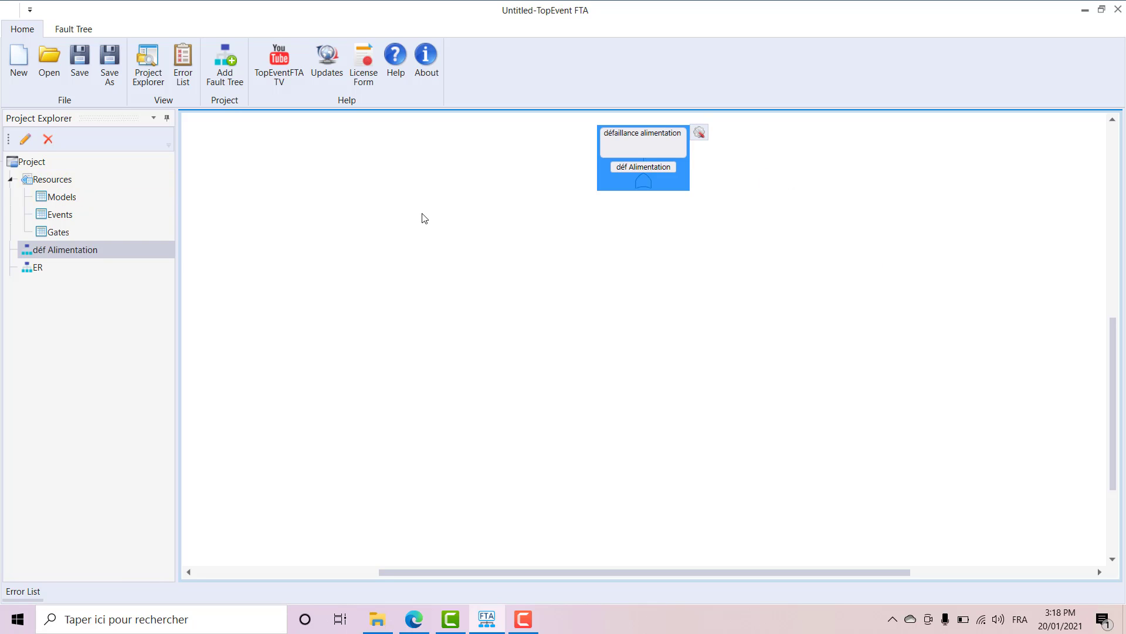
- Add two basic events as inputs under the déf Alimentation top event
left_click(82, 33)
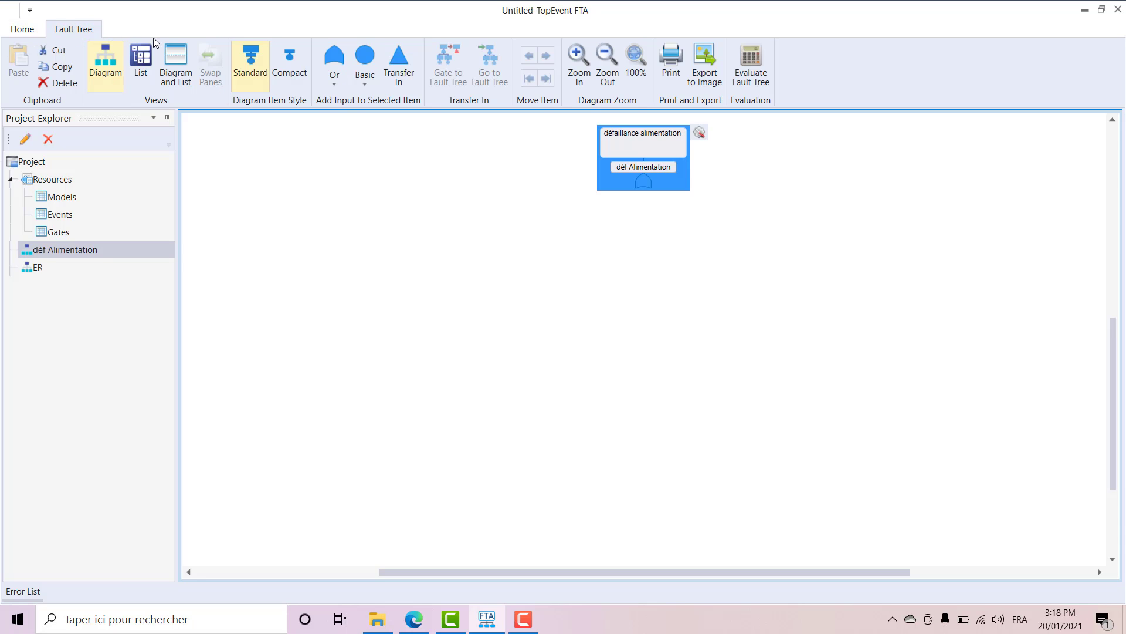
left_click(363, 62)
left_click(356, 57)
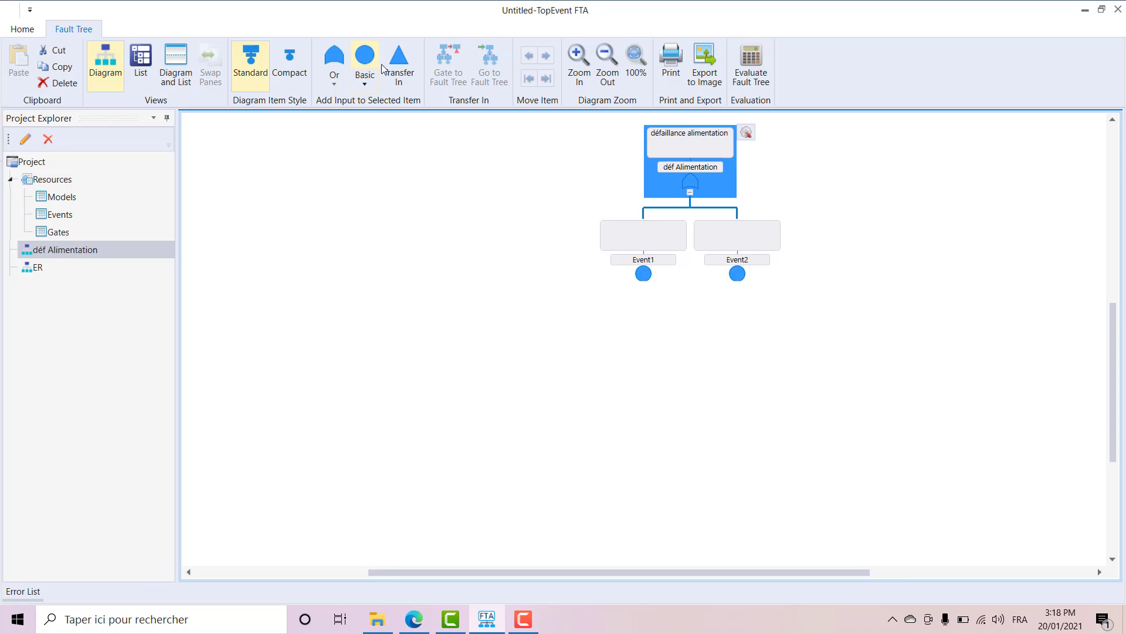
- Name the first basic event under déf Alimentation E7 and describe it as "défaillance réseau"
left_click(653, 237)
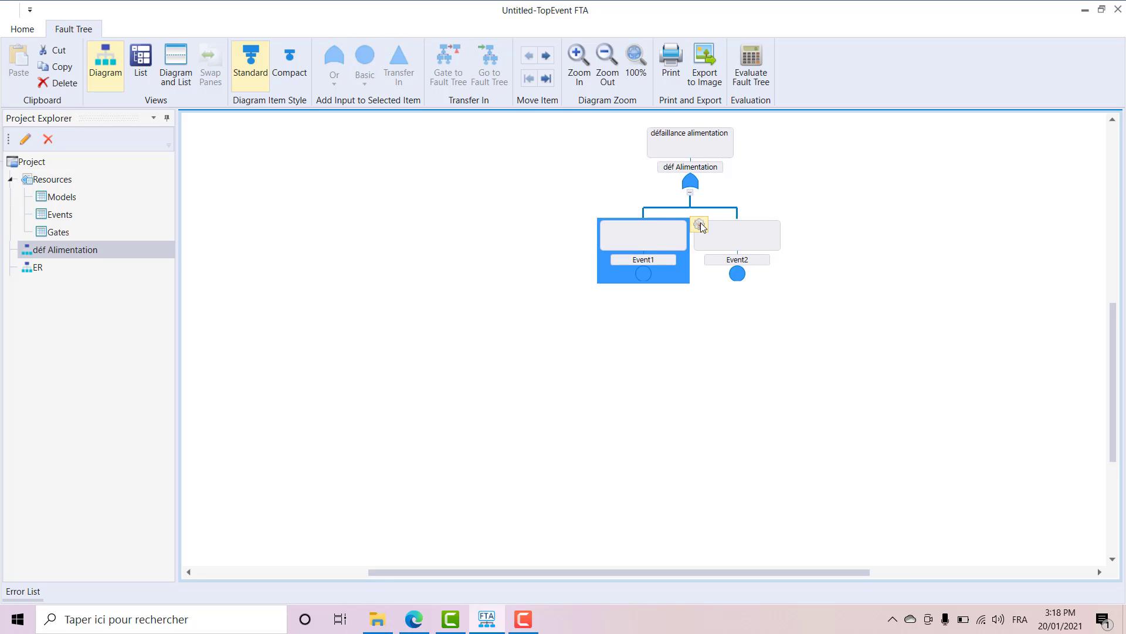
left_click(700, 225)
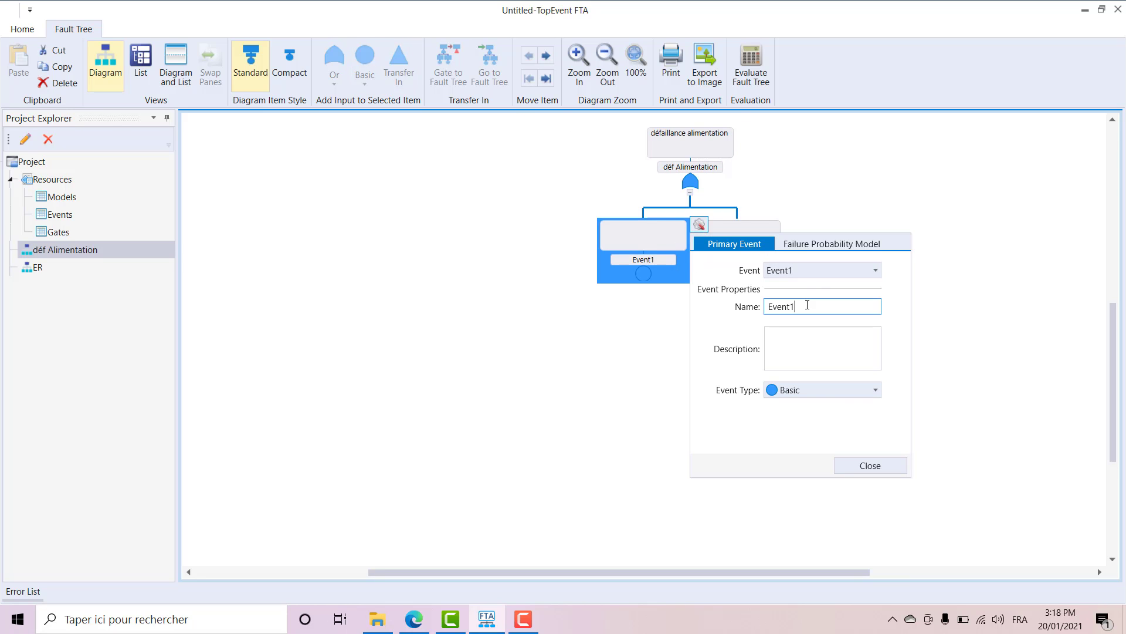
left_click_drag(799, 306, 776, 303)
type("7")
left_click(857, 355)
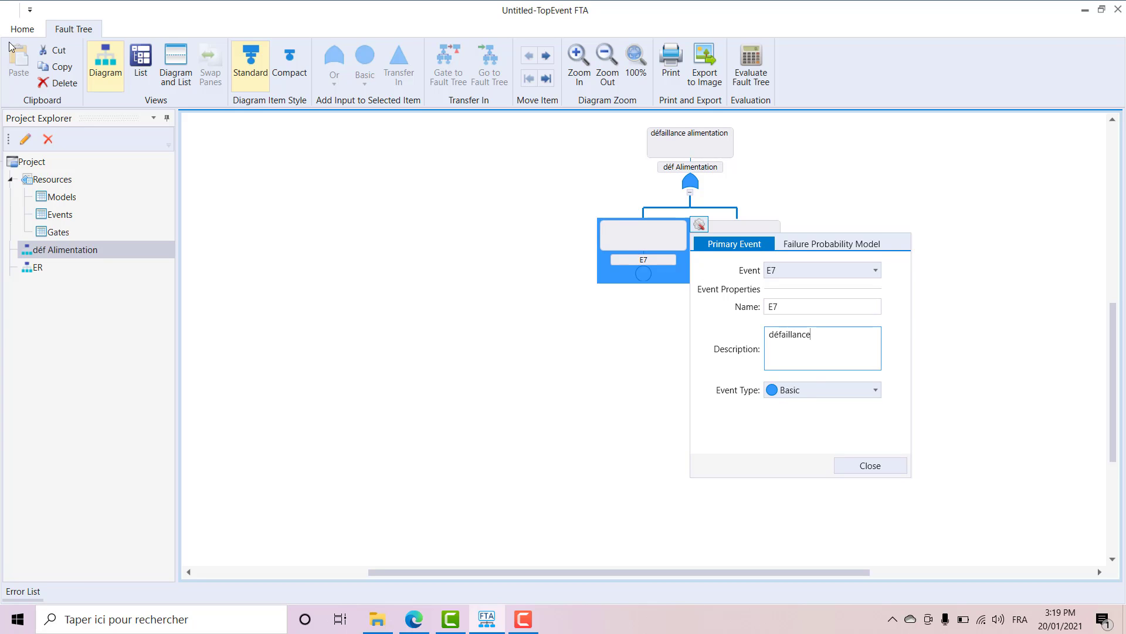
type("défaillance réseau")
- Assign the existing AL-r failure probability model to basic event E7
left_click(829, 240)
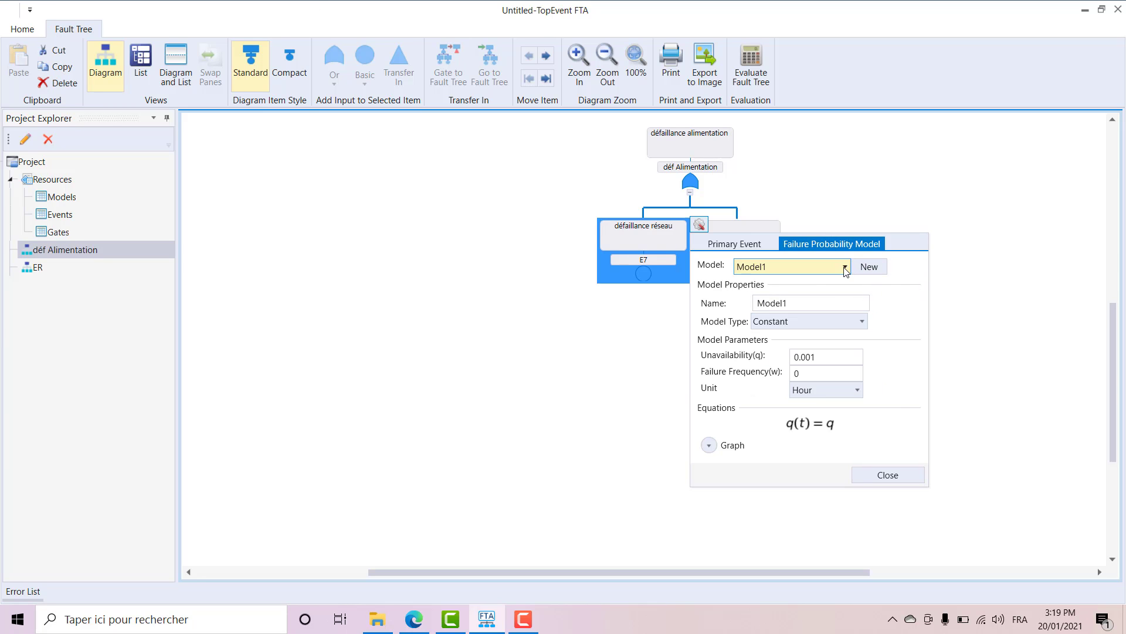
left_click(846, 268)
left_click(777, 354)
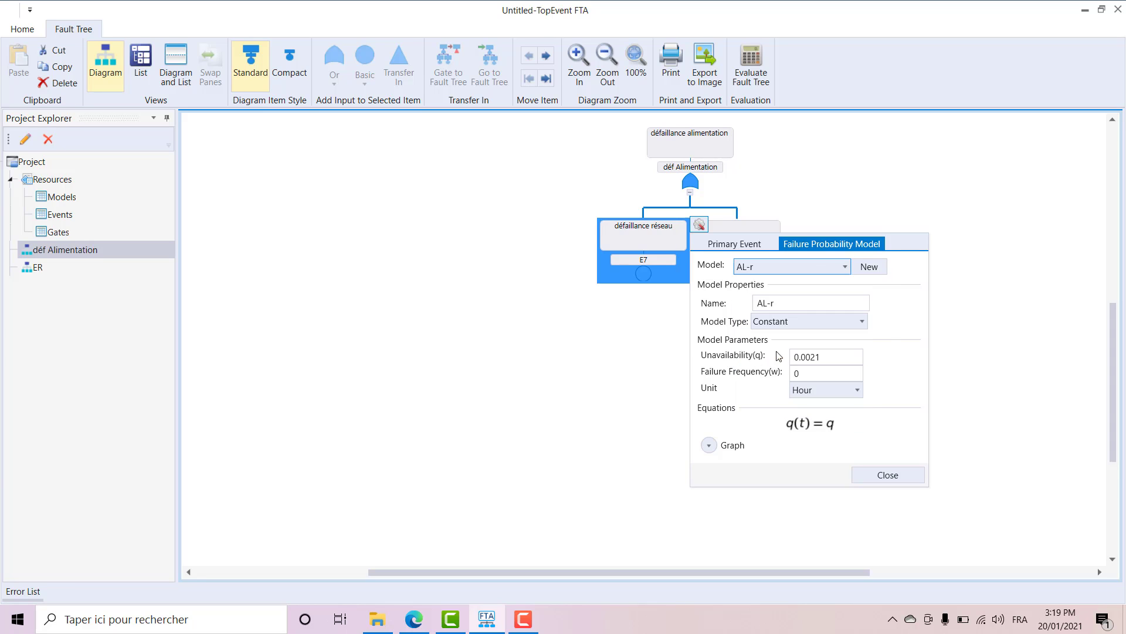
left_click(888, 475)
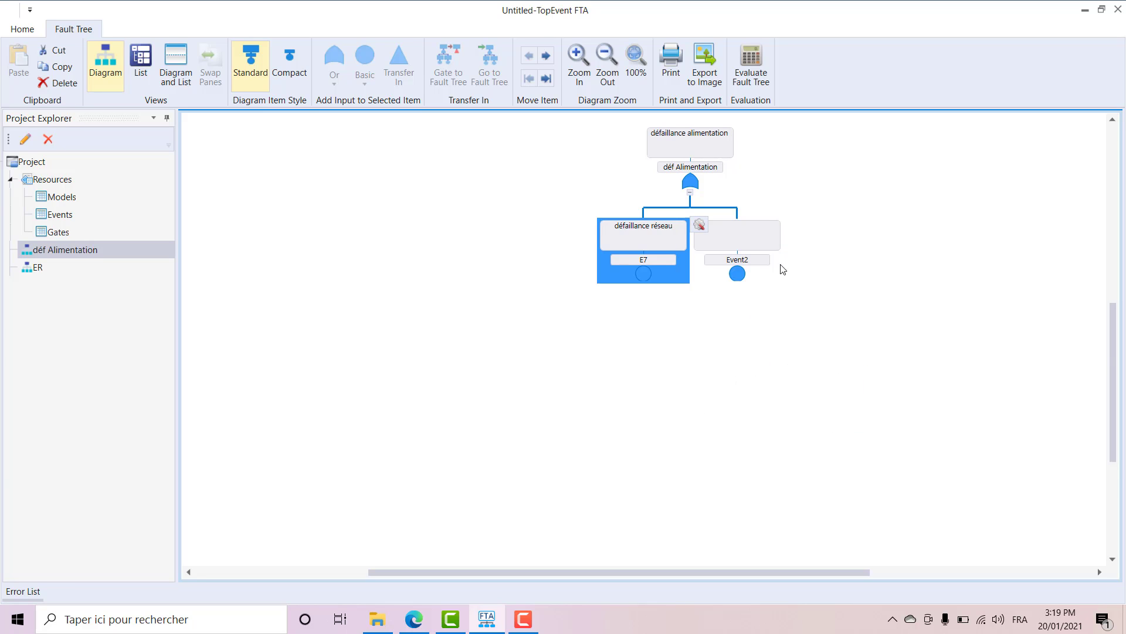
- Name the second basic event under déf Alimentation E8 and describe it as "défaillance connexions"
left_click(748, 241)
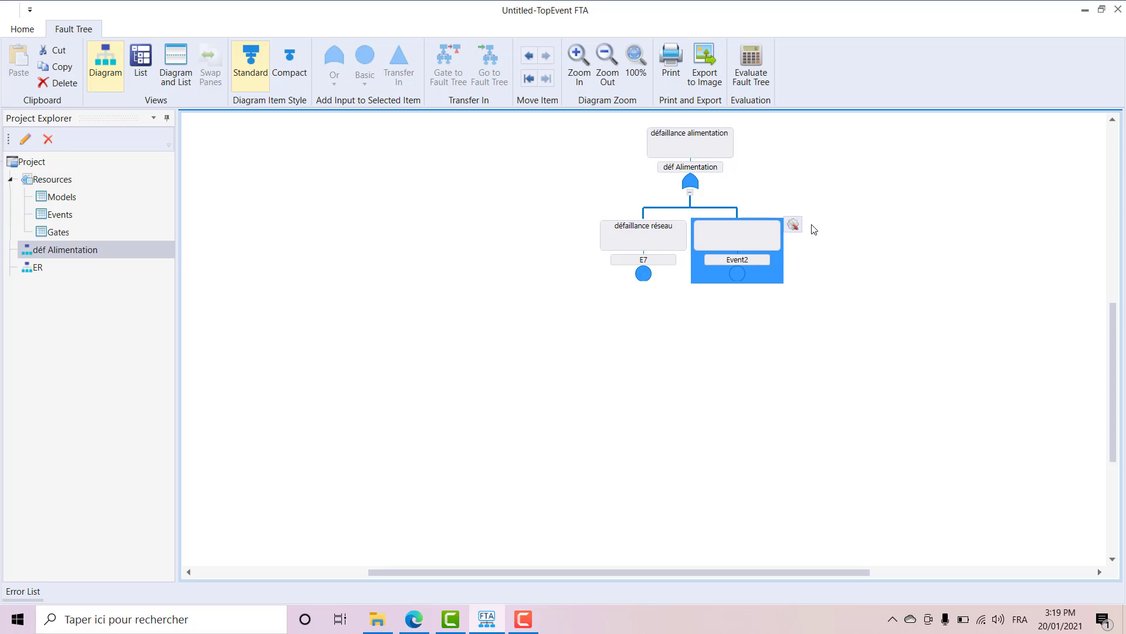
left_click(794, 224)
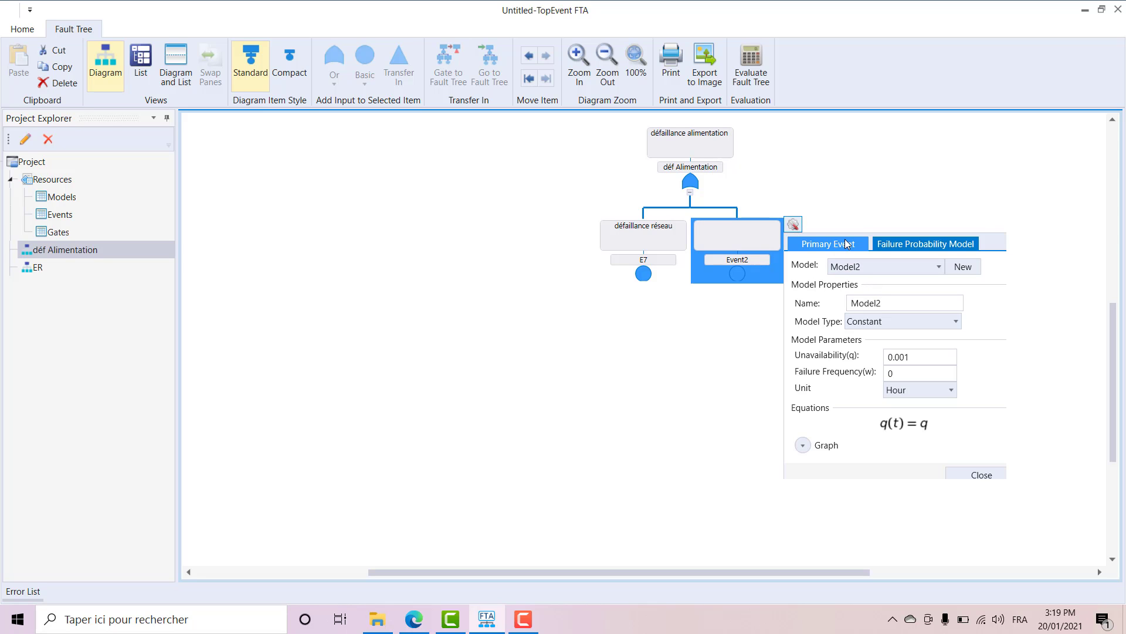
left_click(845, 244)
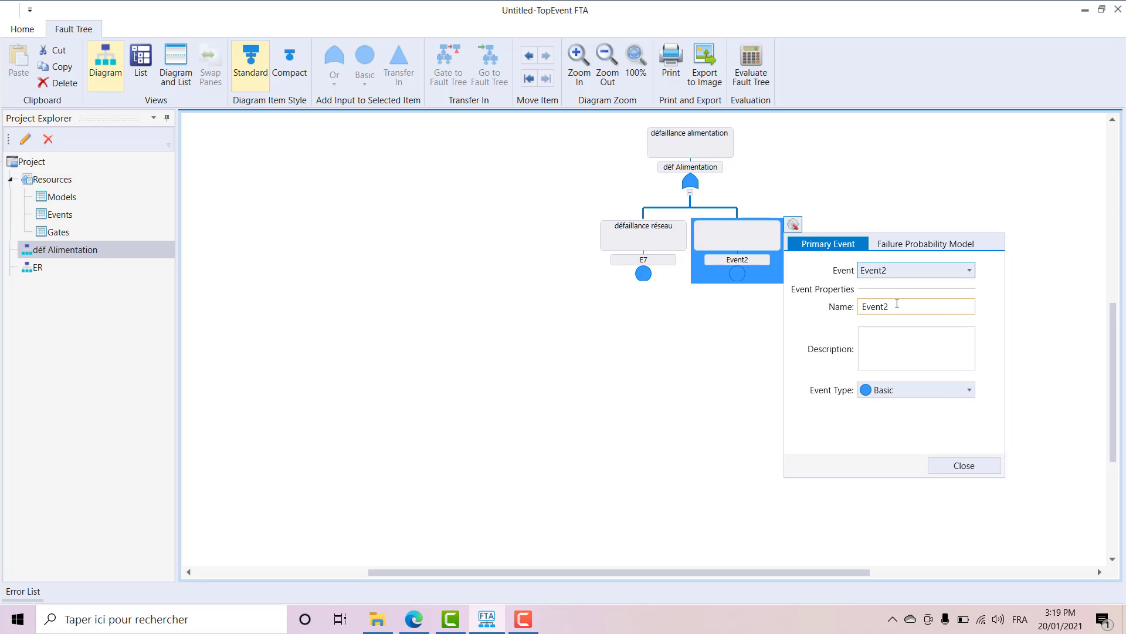
left_click_drag(897, 303, 873, 305)
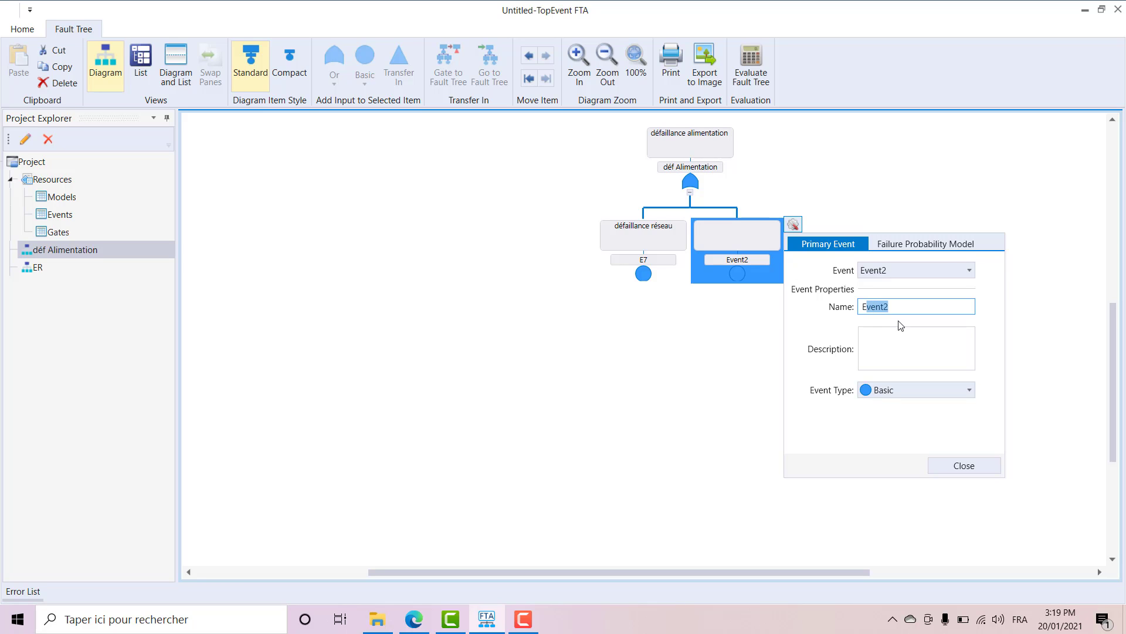
type("8")
left_click(873, 338)
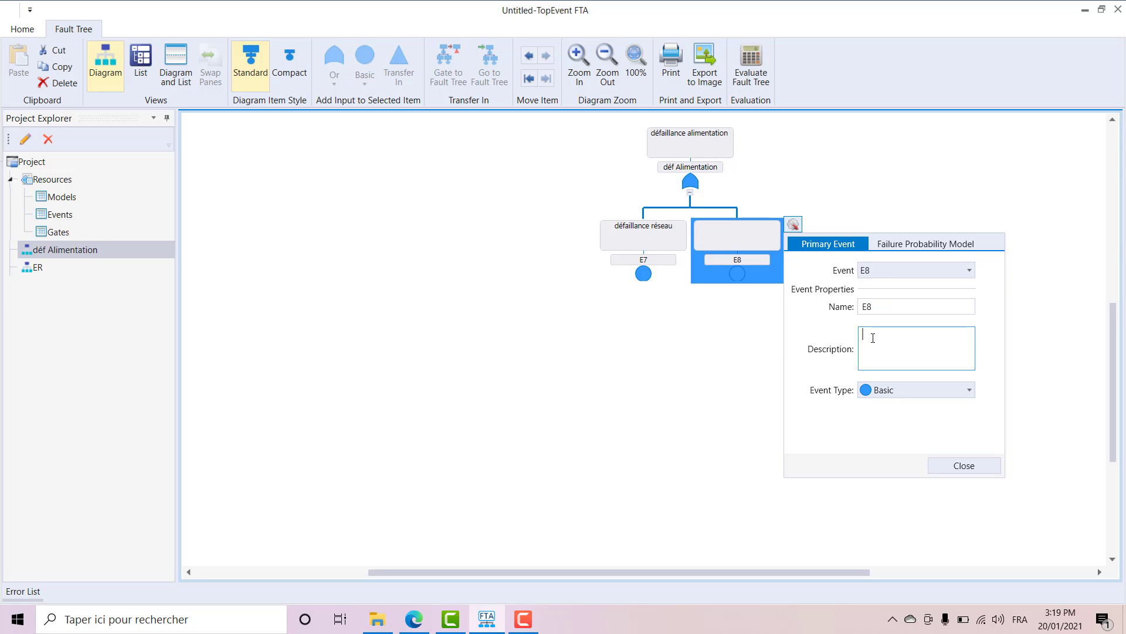
type("défaillance connexions")
- Assign the existing Al-c model (défaillance alimentation connexion) to basic event E8
left_click(923, 241)
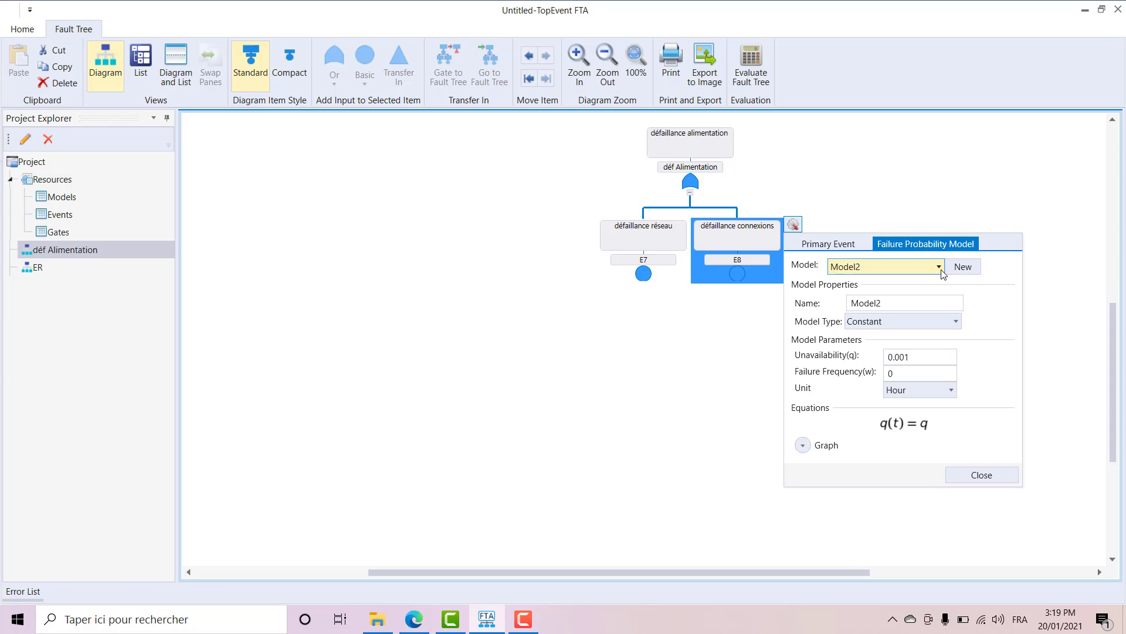
left_click(939, 267)
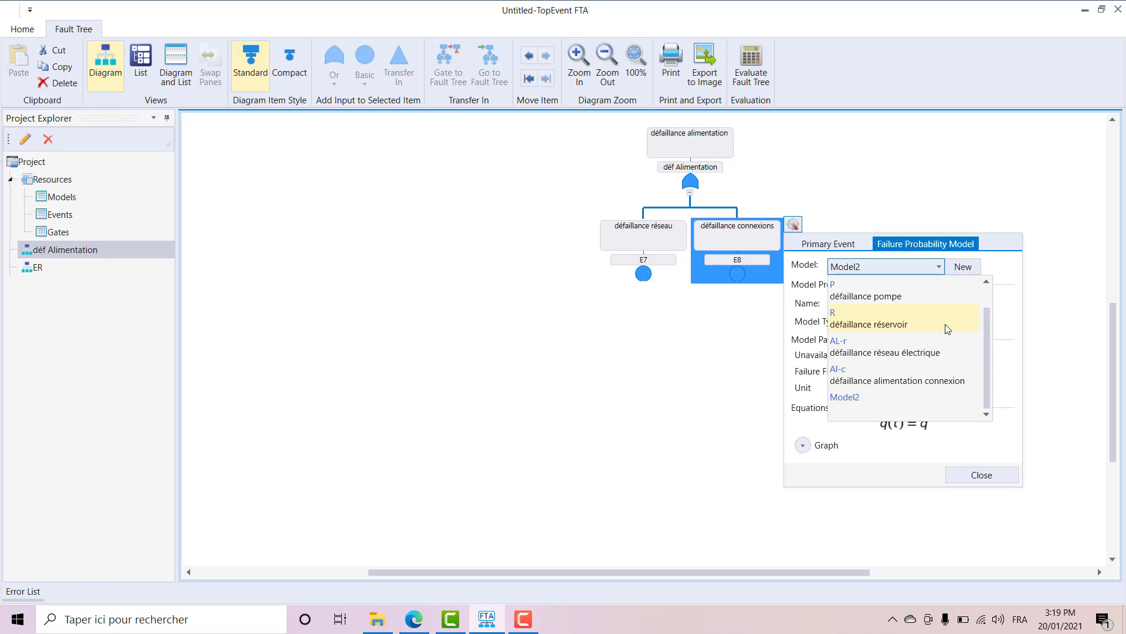
left_click(878, 387)
left_click(981, 476)
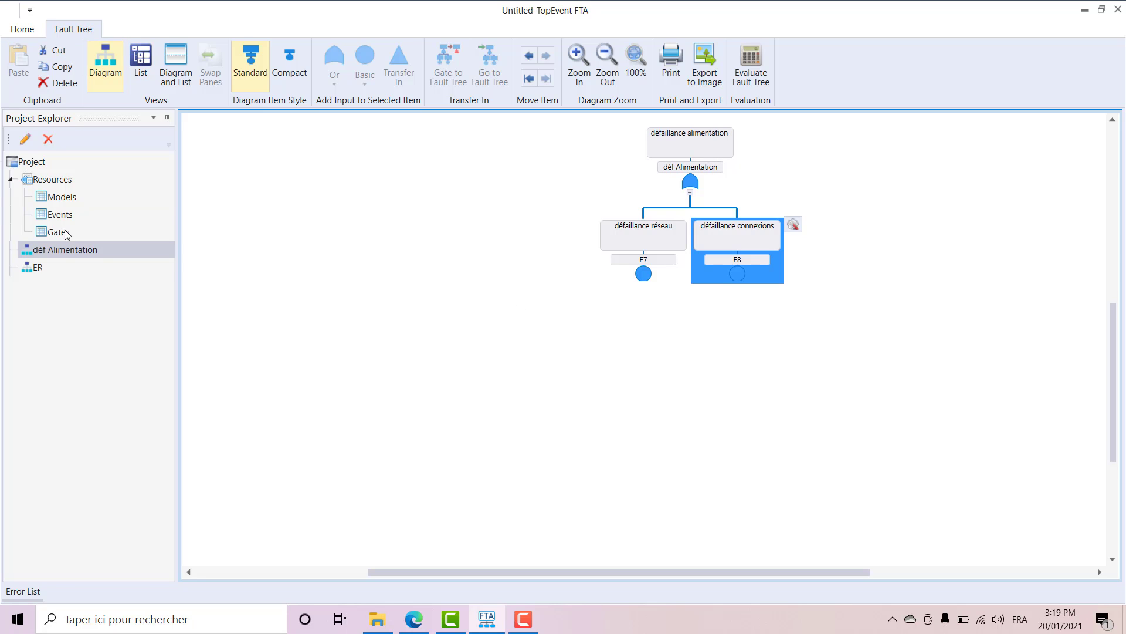
- In the ER fault tree, link the empty transfer-in under gate G3 to the déf Alimentation tree
left_click(46, 268)
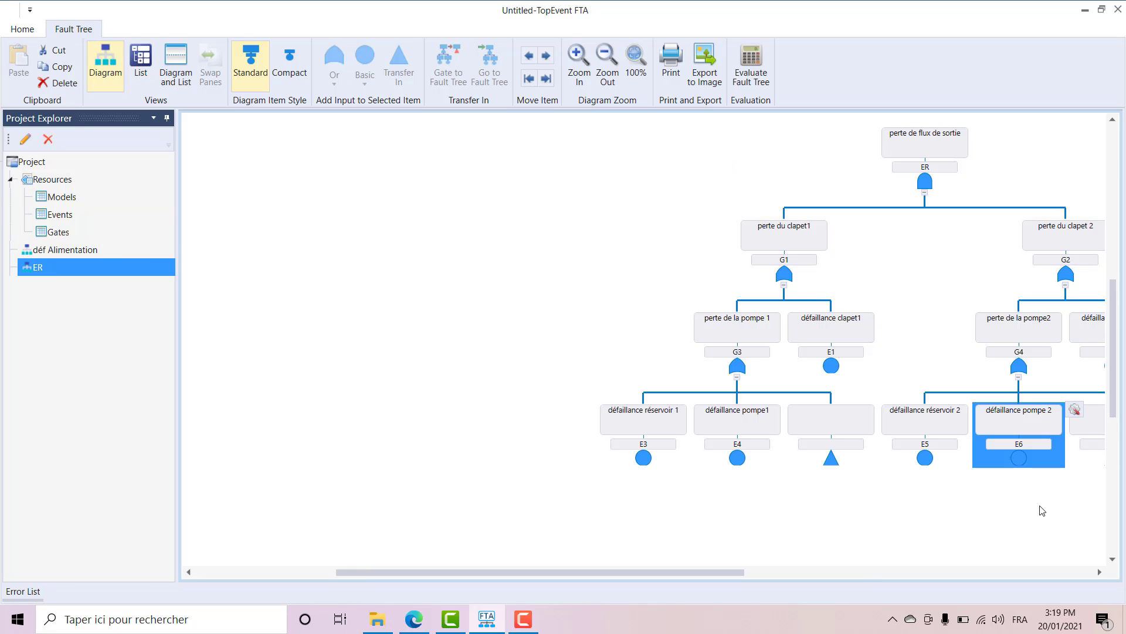
left_click(830, 453)
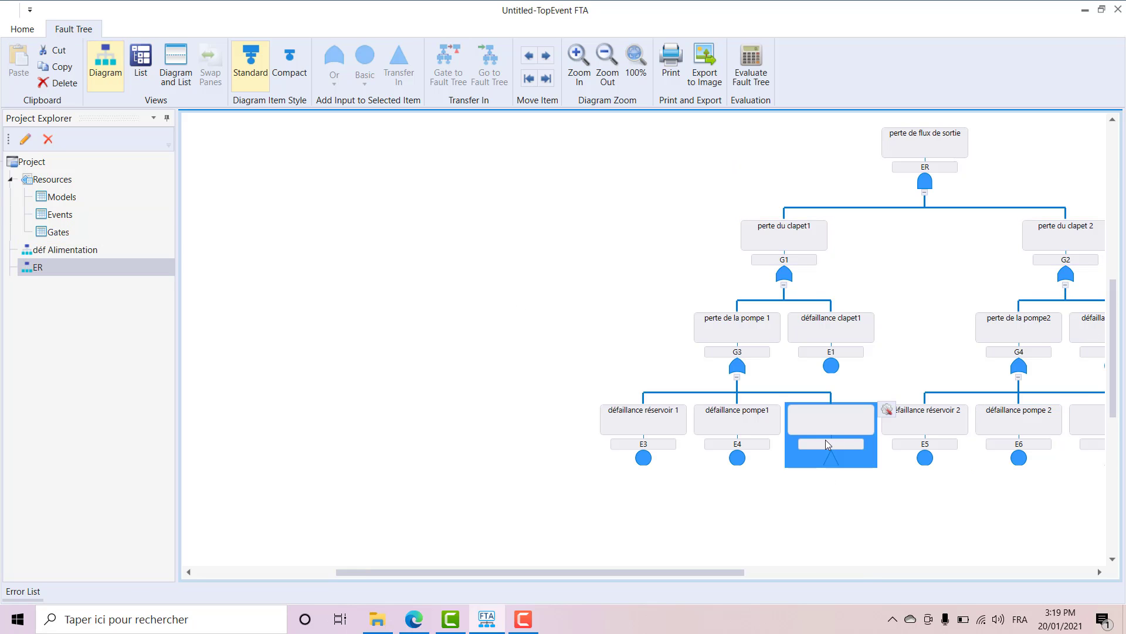
left_click(887, 409)
left_click(1056, 156)
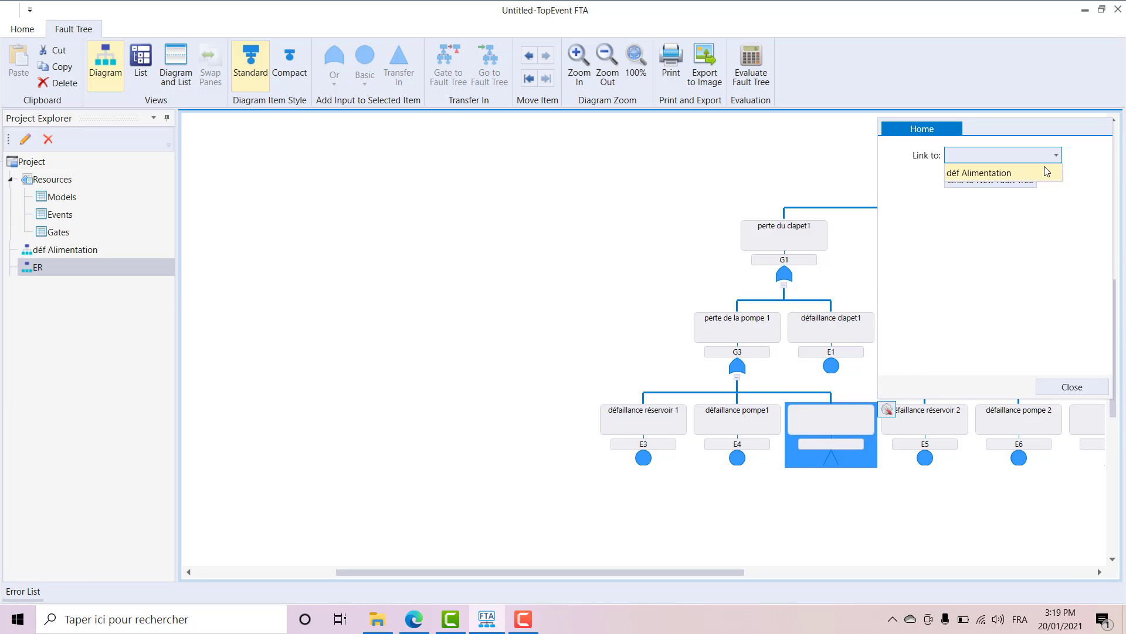
left_click(962, 175)
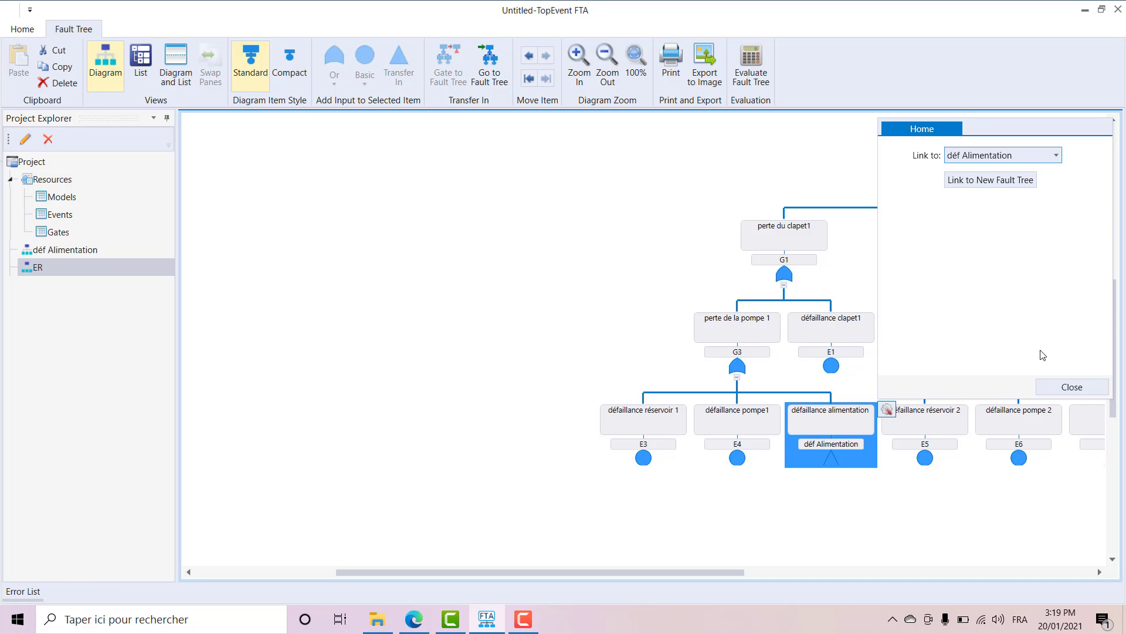
left_click(1072, 390)
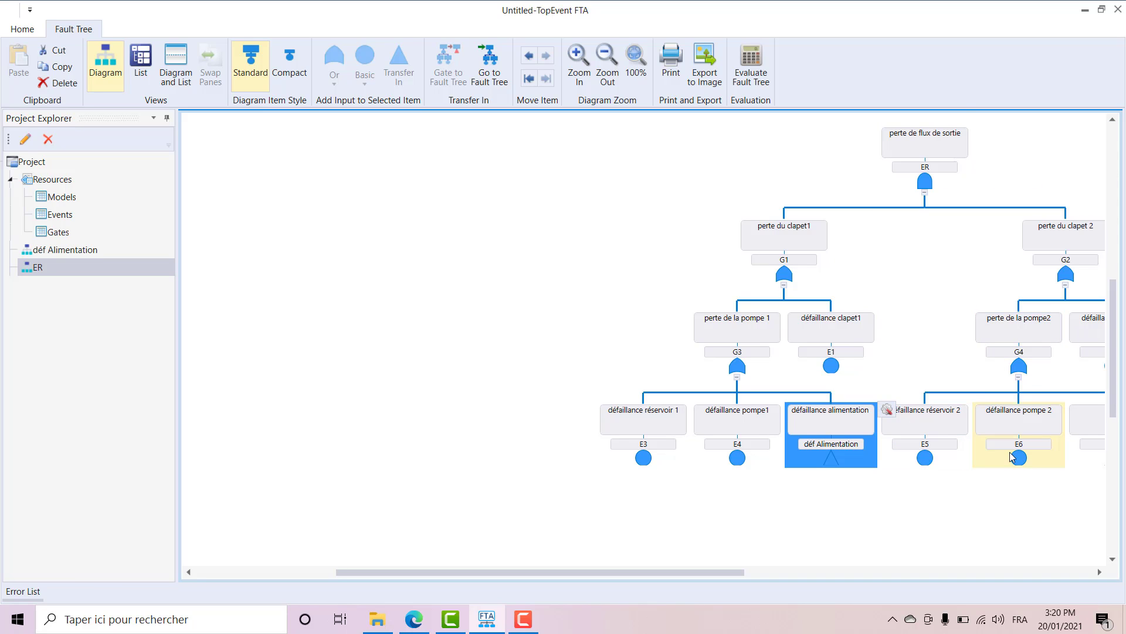
- Link the empty transfer-in under gate G4 to the déf Alimentation fault tree
left_click_drag(745, 572, 873, 574)
left_click(831, 417)
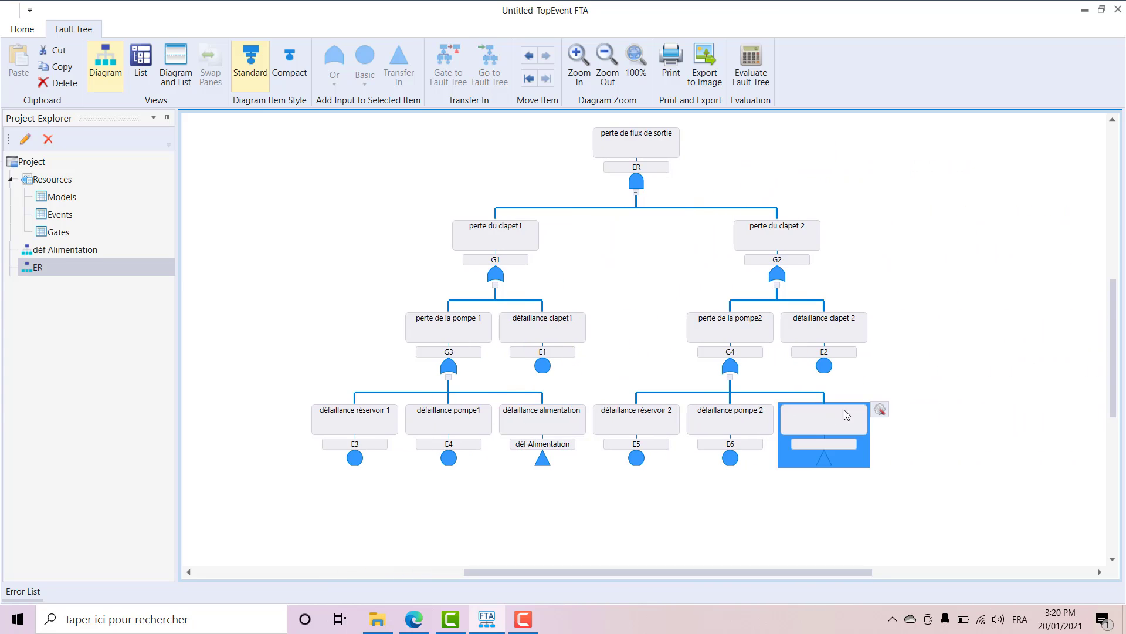
left_click(880, 409)
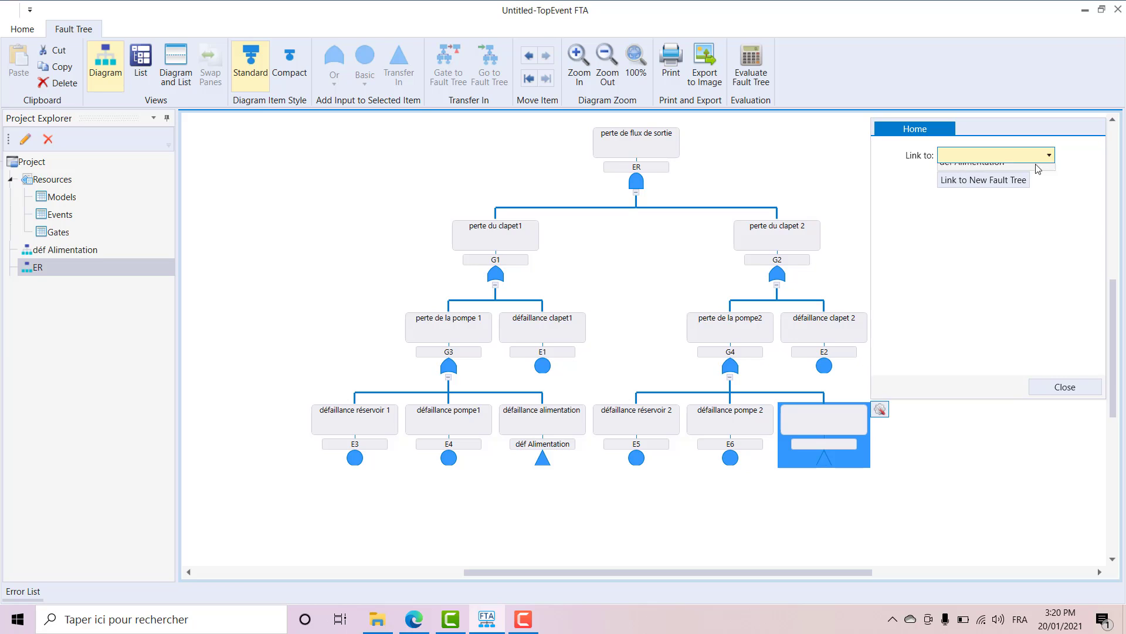
left_click(1018, 155)
left_click(1016, 172)
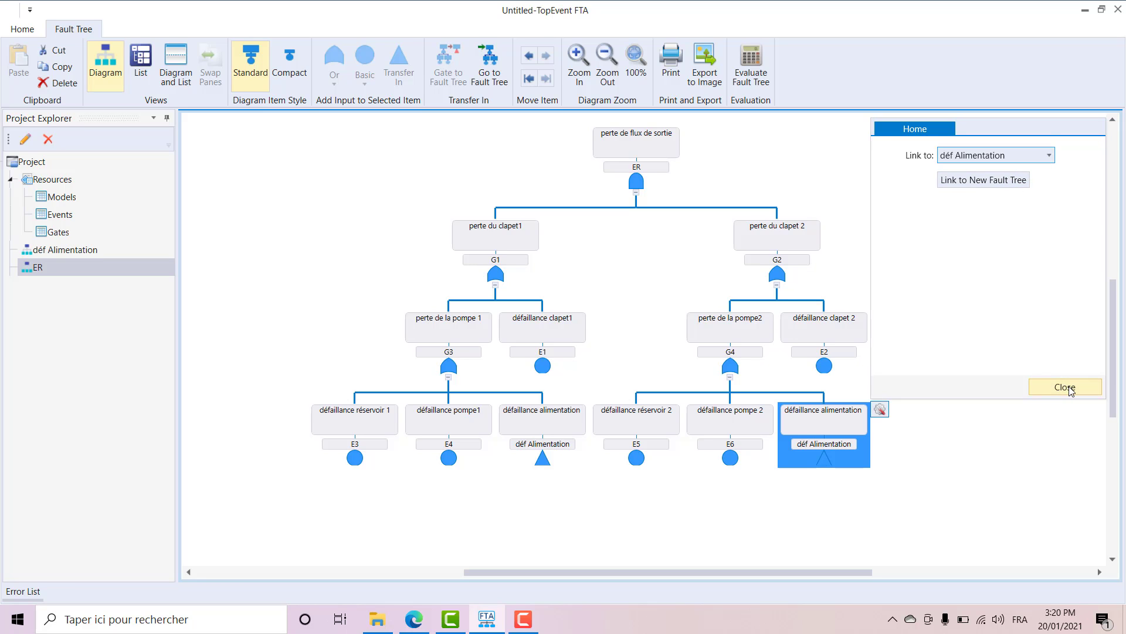
left_click(1069, 387)
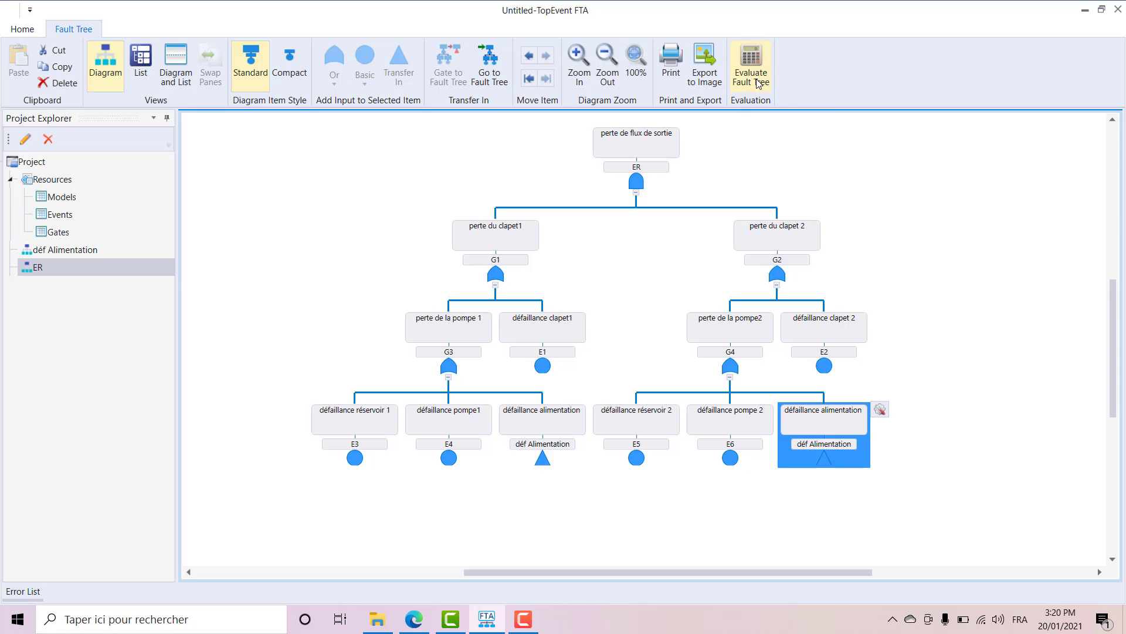
- Evaluate the ER fault tree with the Qualitative And Quantitative (BDD Method) analysis, keeping the default cut-set and mission time settings
left_click(757, 59)
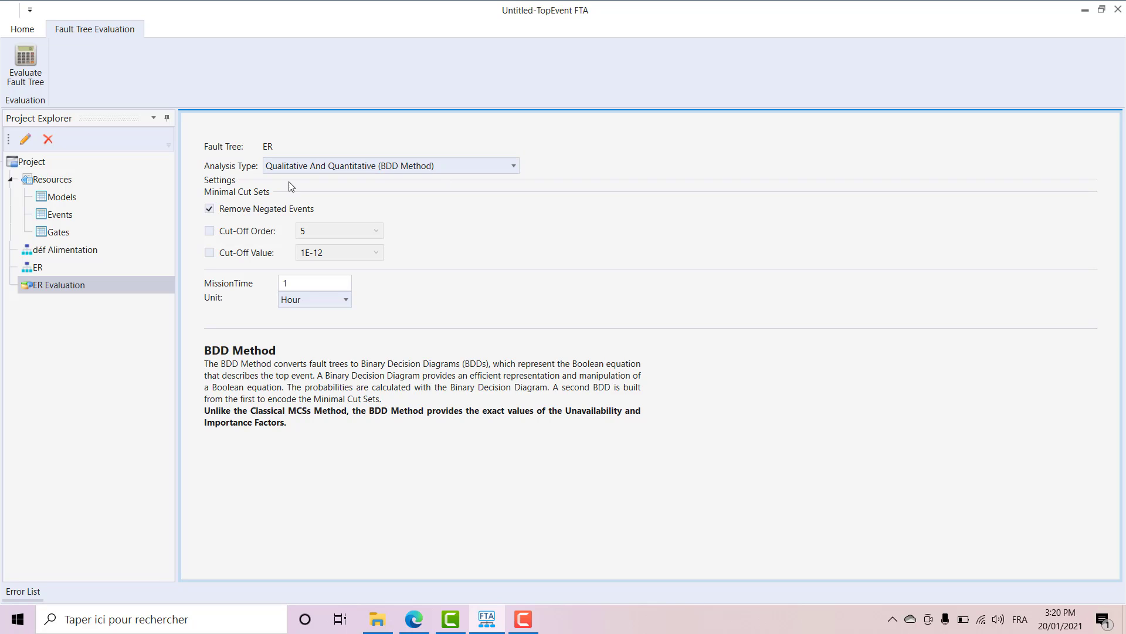
left_click(514, 166)
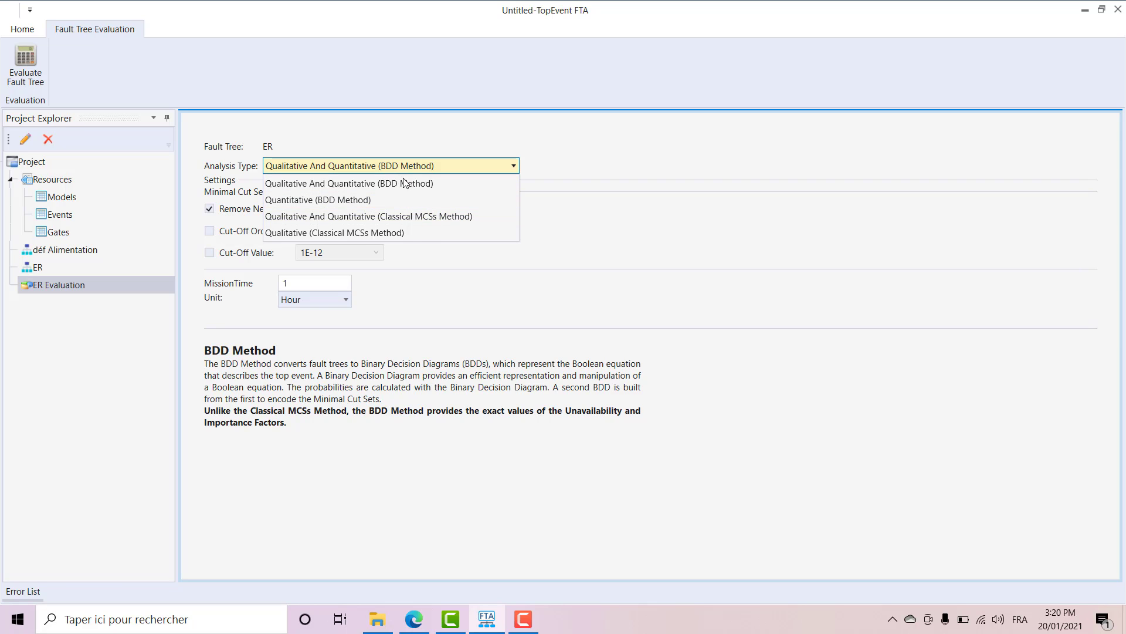
left_click(513, 171)
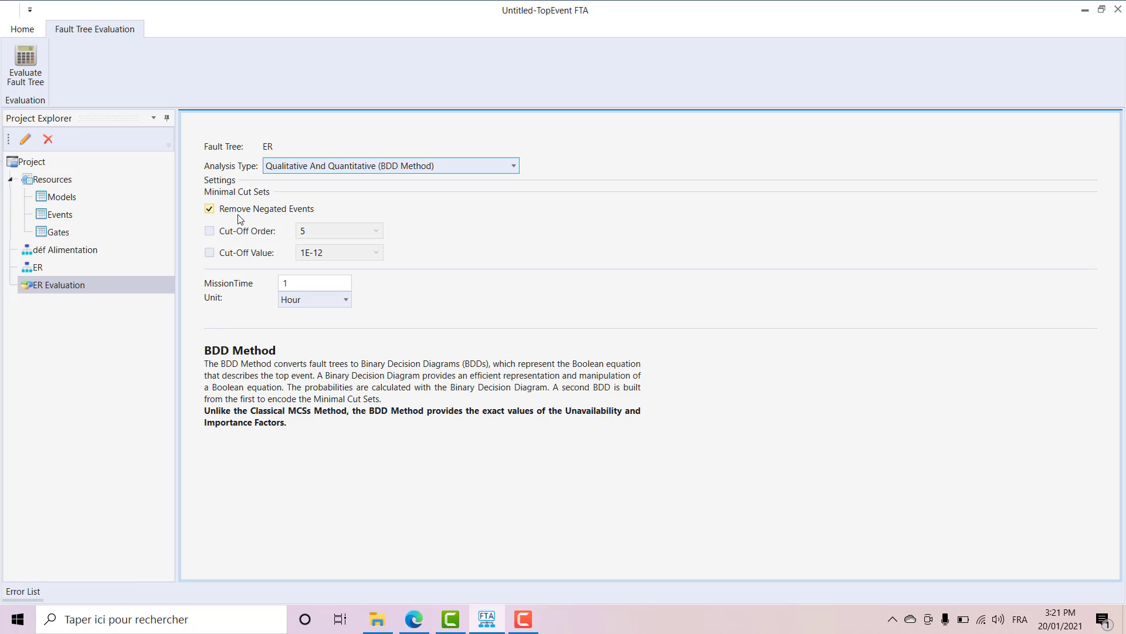
left_click(72, 284)
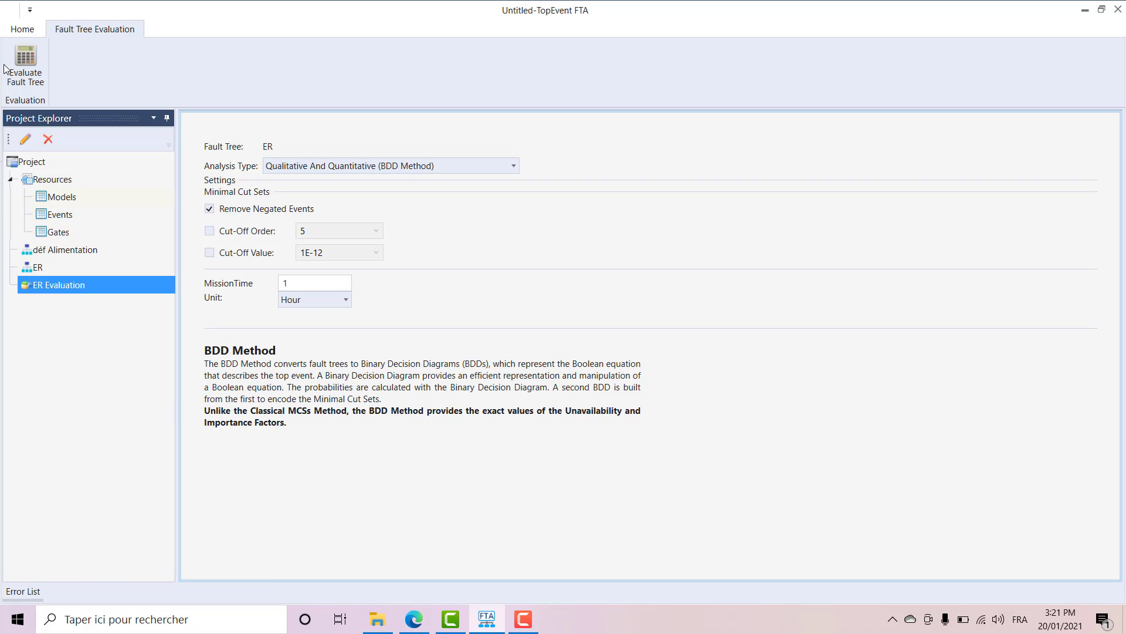
left_click(26, 65)
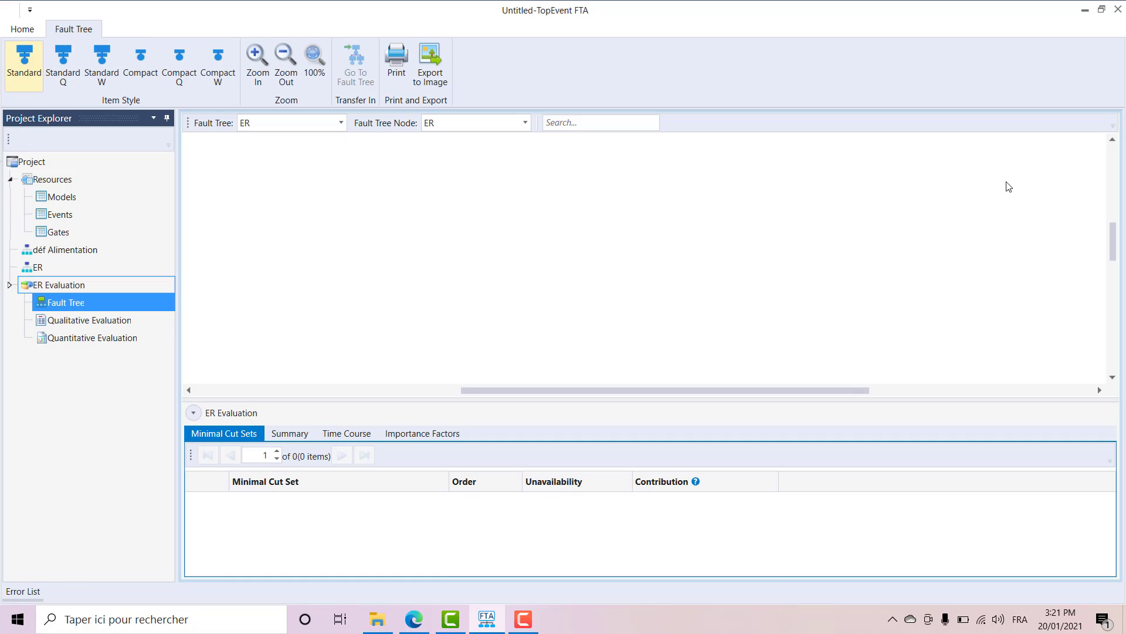
- Examine the unavailability of each gate and event in the evaluated ER tree and the list of minimal cut sets
scroll(915, 231, "down", 2)
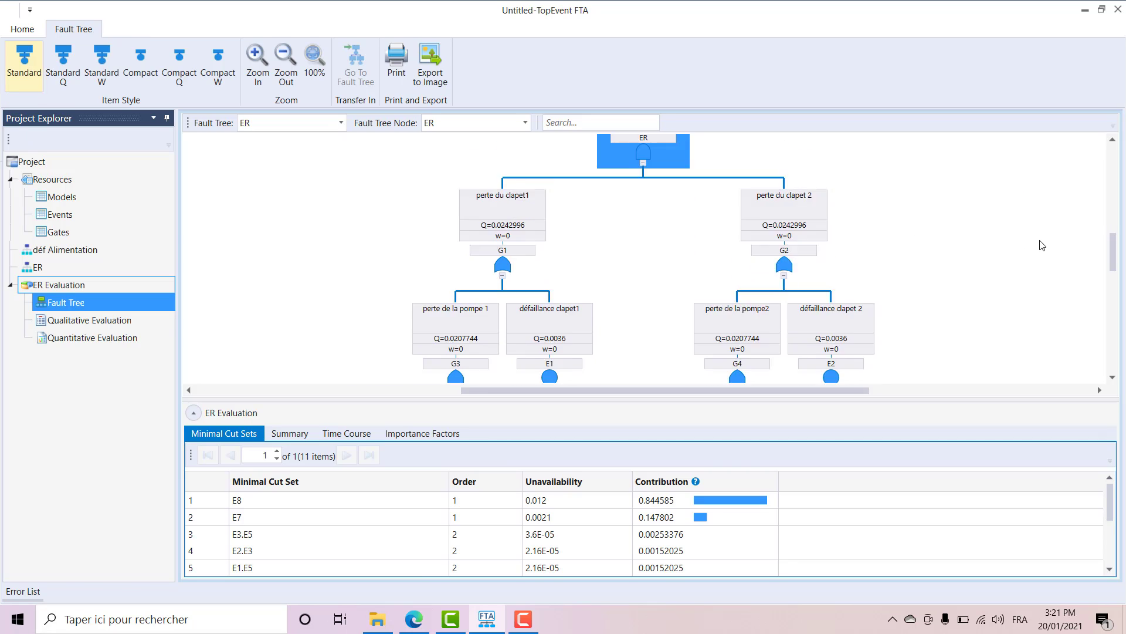
scroll(783, 258, "up", 3)
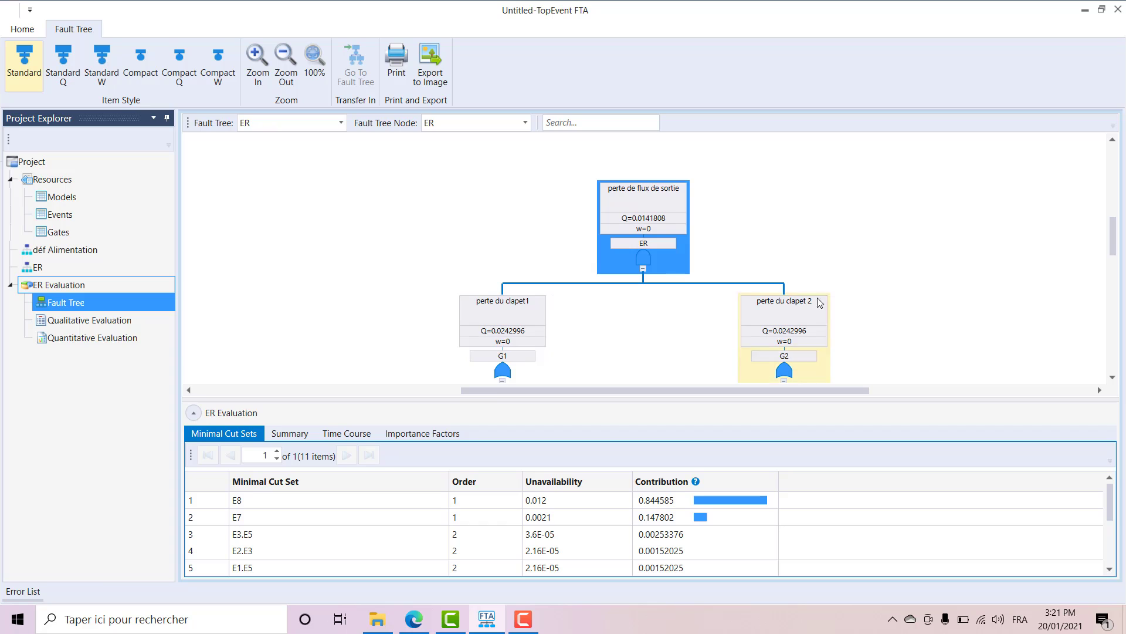
scroll(762, 311, "down", 1)
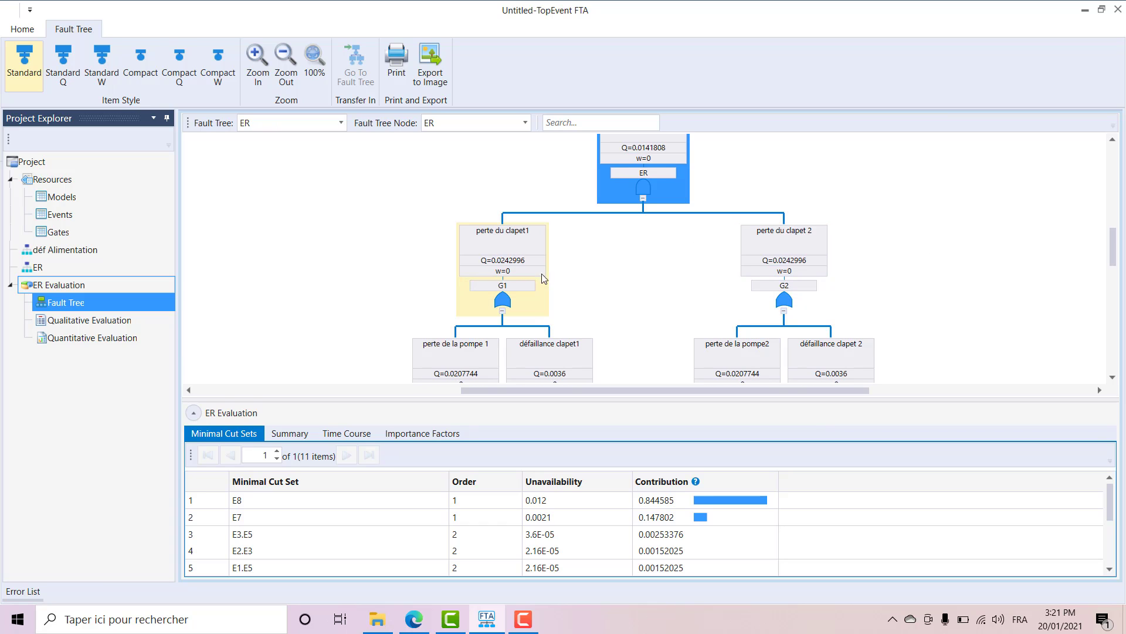
scroll(815, 264, "down", 4)
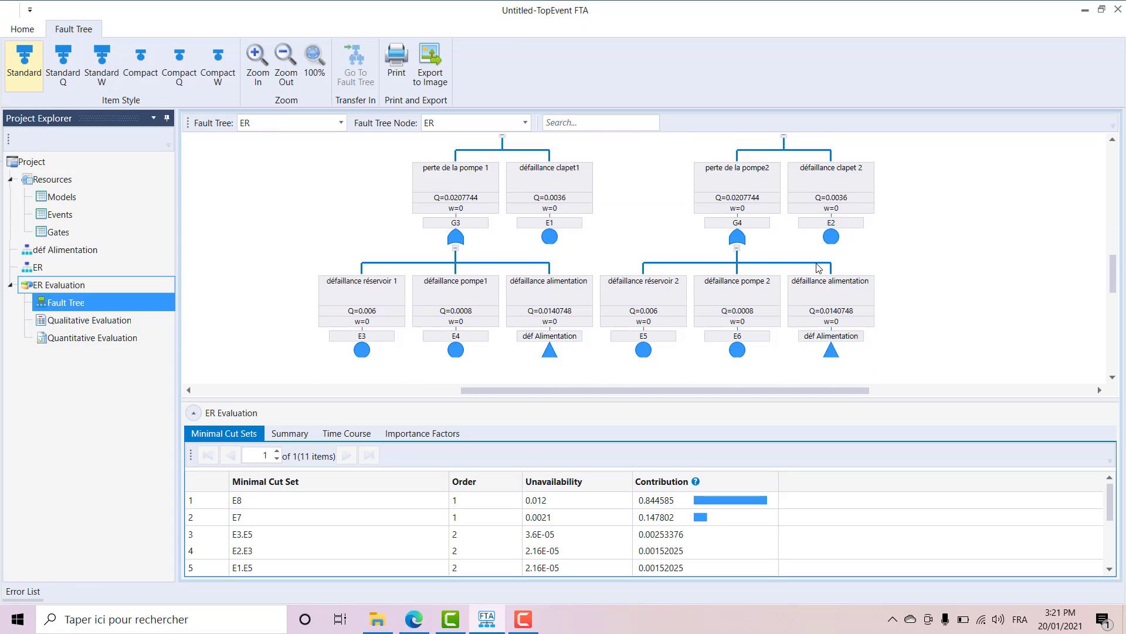
scroll(819, 268, "up", 2)
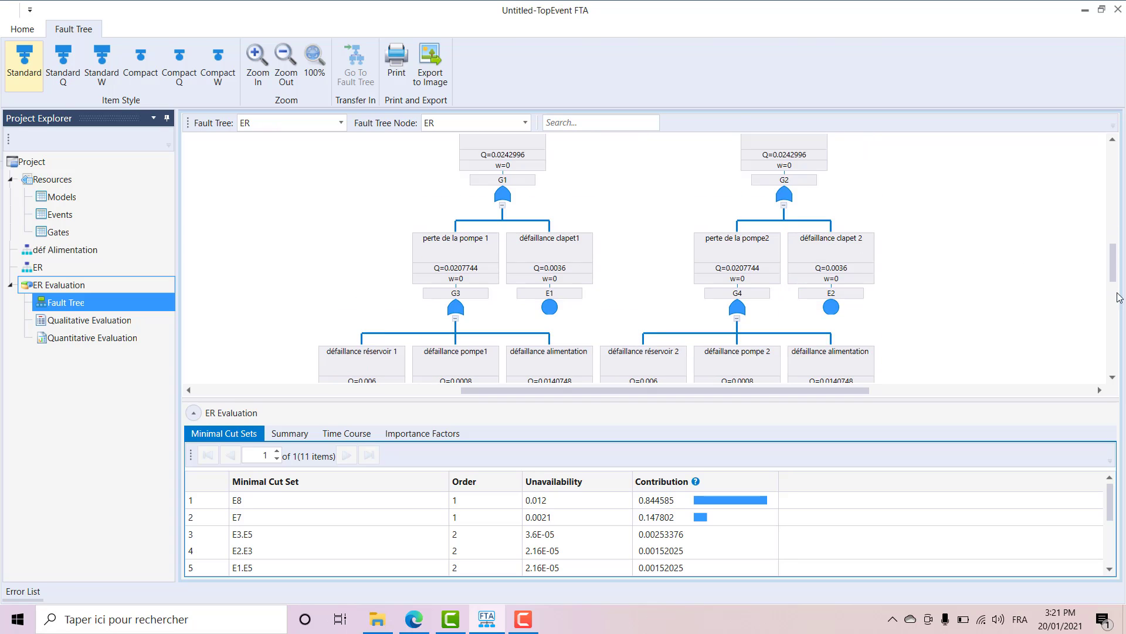
scroll(1118, 270, "down", 2)
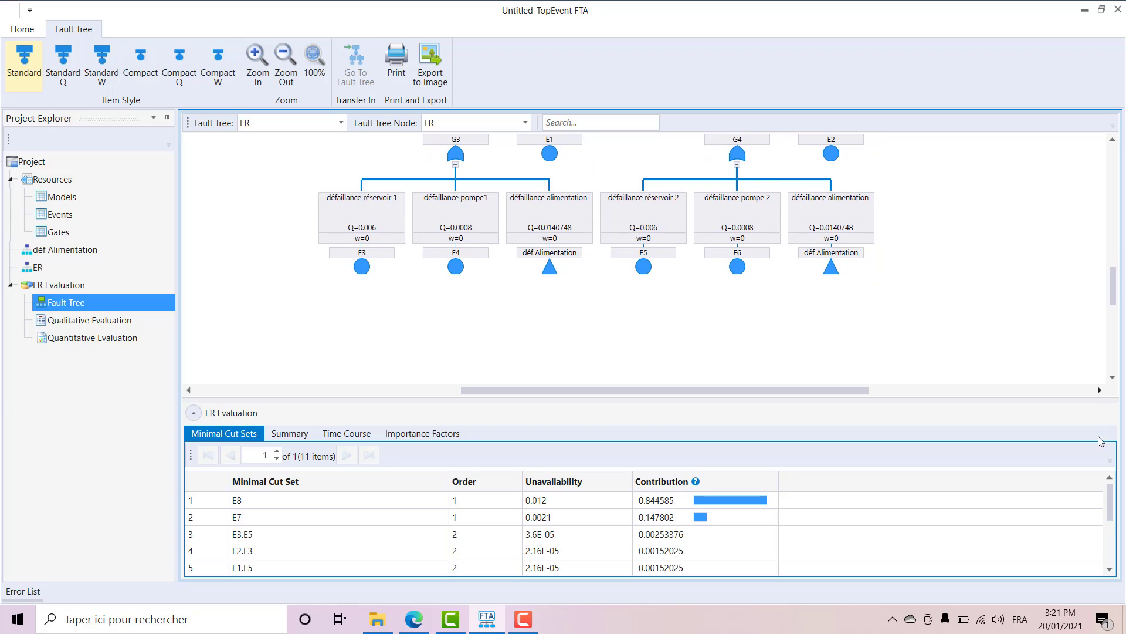
scroll(1110, 503, "down", 2)
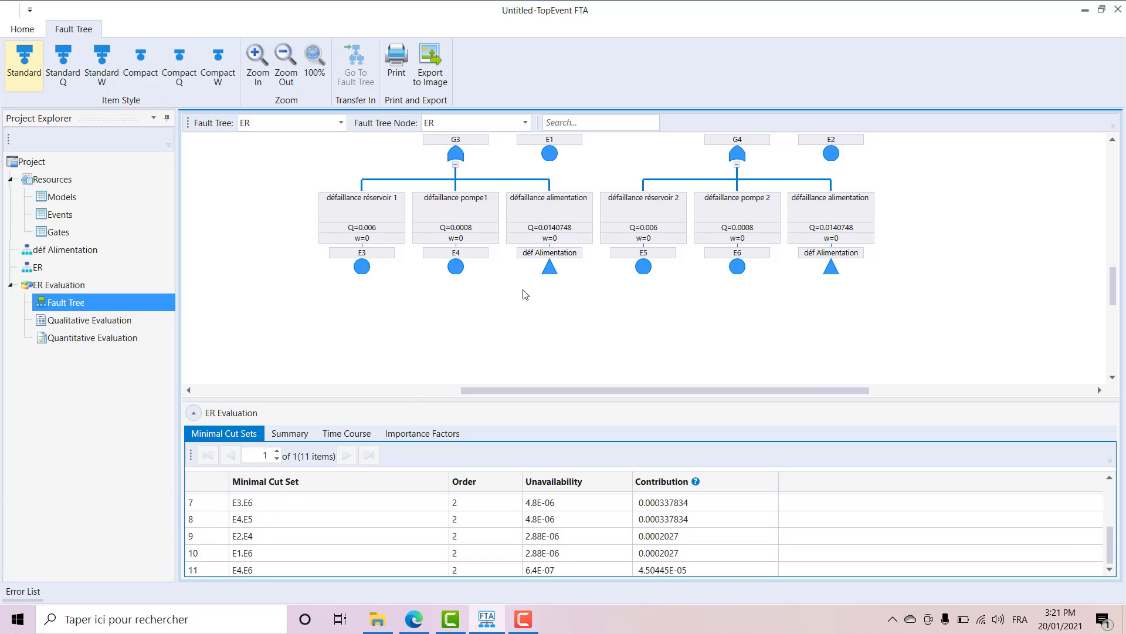
scroll(531, 289, "up", 2)
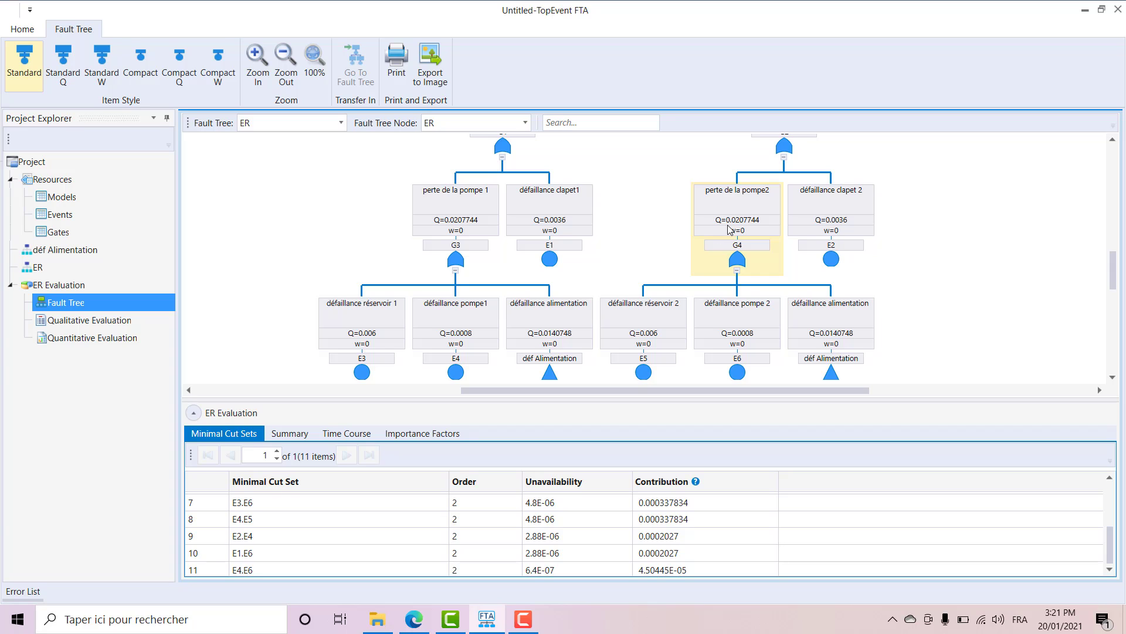
scroll(728, 224, "up", 4)
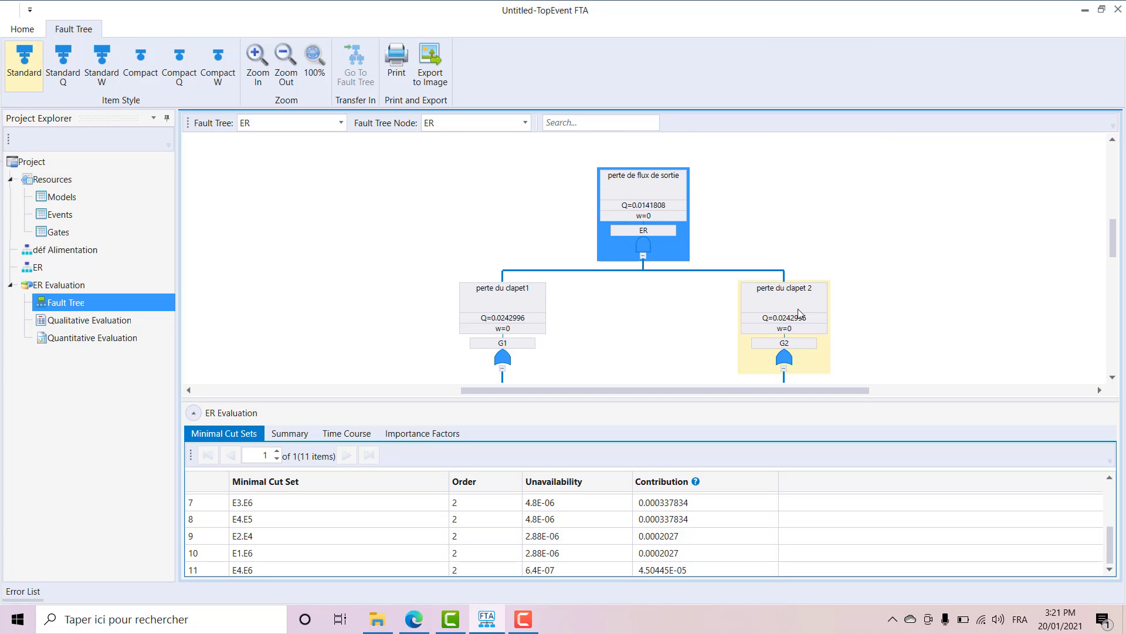
scroll(804, 311, "down", 3)
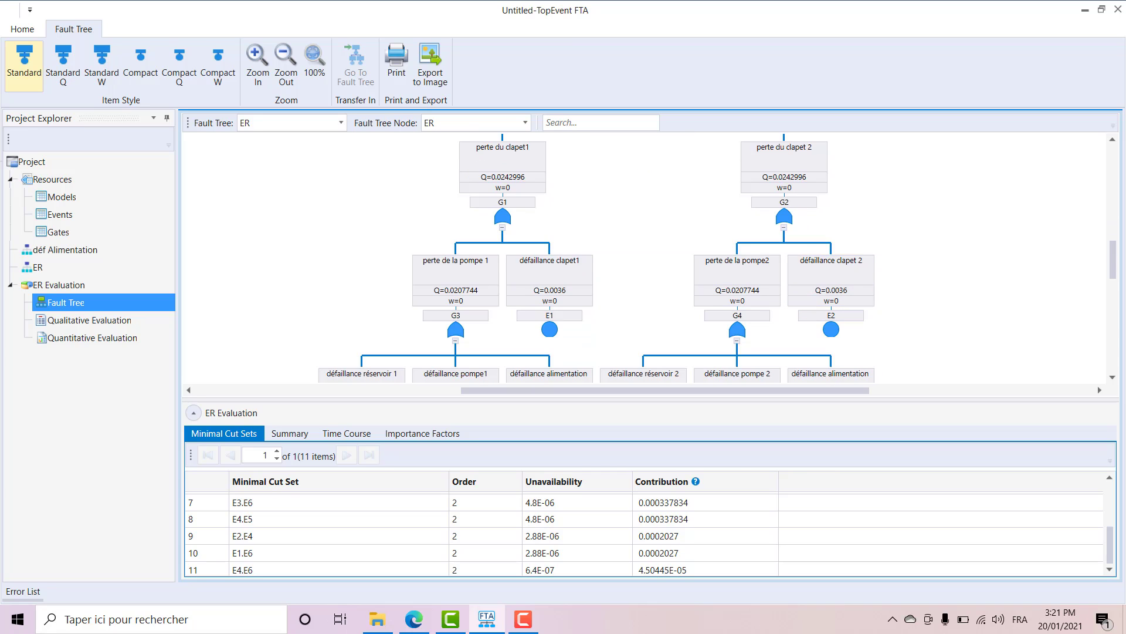
- Review the last minimal cut sets of the ER evaluation, then the summary of its unavailability, reliability and failure-probability variables
mouse_move(1113, 263)
left_mouse_down()
mouse_move(1113, 305)
mouse_move(1113, 262)
left_mouse_up()
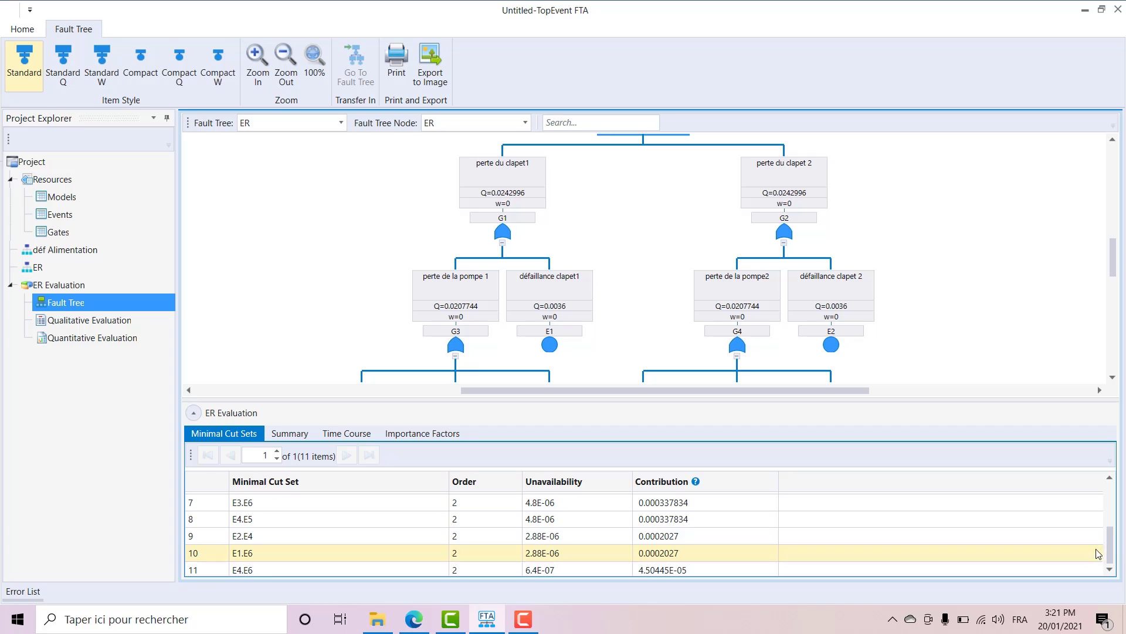
left_click_drag(1110, 546, 1108, 598)
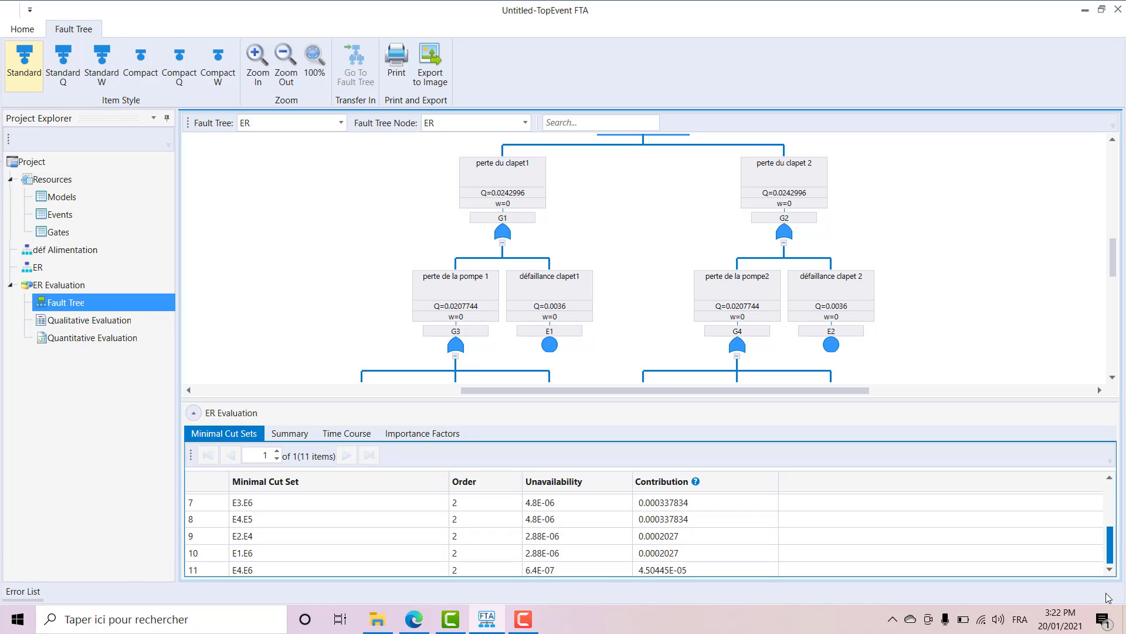
left_click(289, 435)
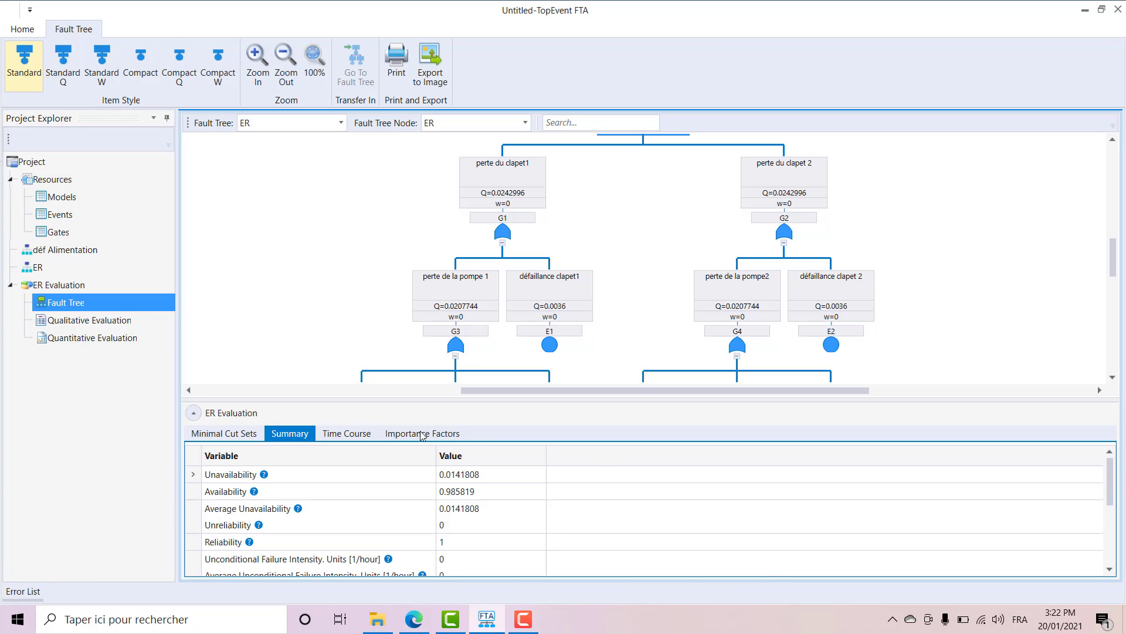
mouse_move(1110, 472)
left_mouse_down()
mouse_move(1114, 486)
mouse_move(1110, 471)
left_mouse_up()
left_click_drag(1106, 463, 1104, 467)
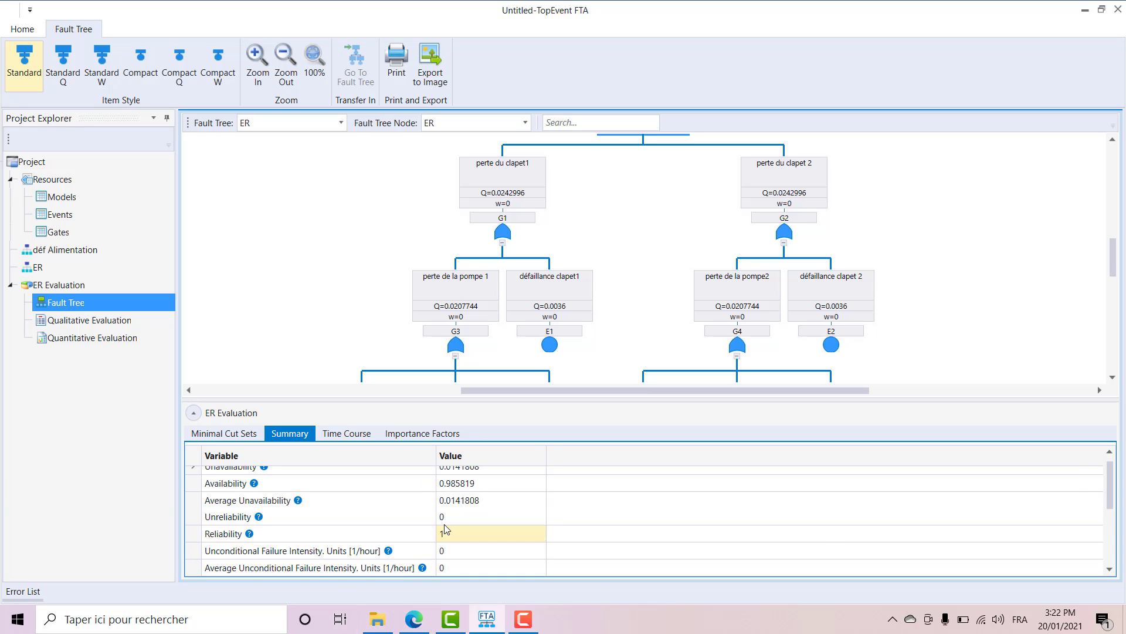
scroll(446, 529, "down", 2)
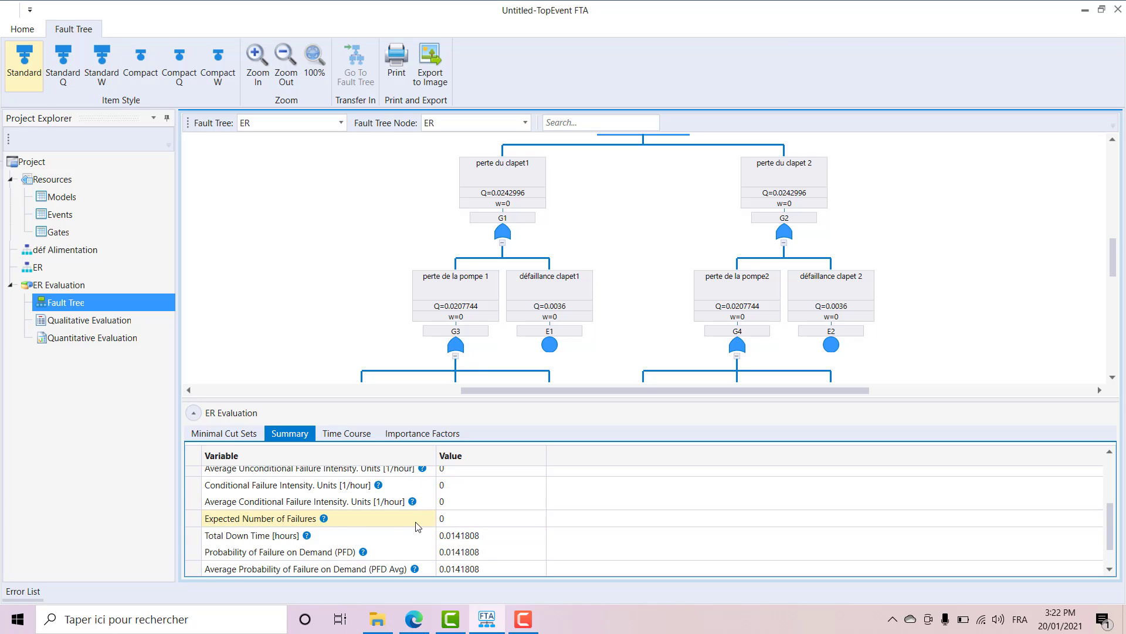
scroll(416, 519, "down", 1)
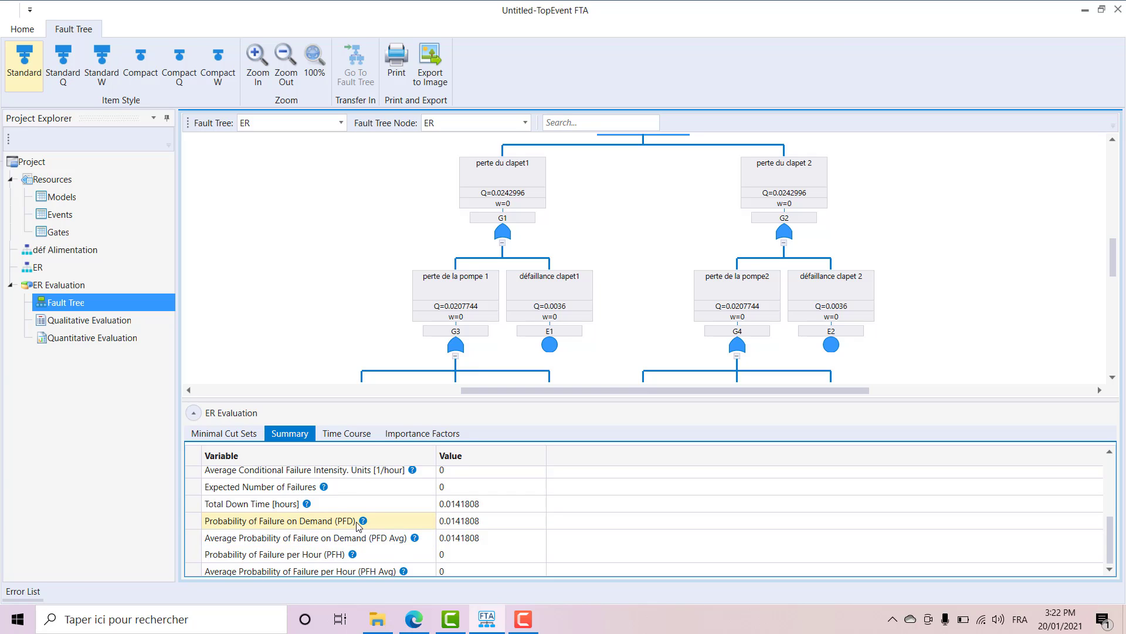
scroll(359, 524, "up", 3)
- View the unavailability time course graph of the ER evaluation and the importance factors of its basic events
left_click(344, 436)
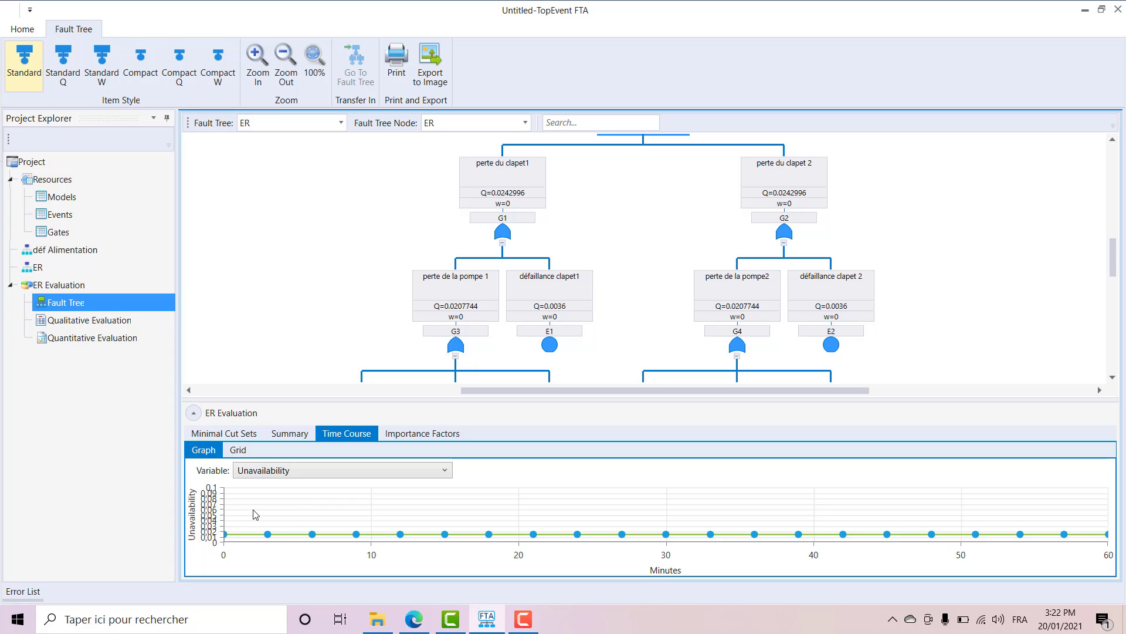
left_click(415, 440)
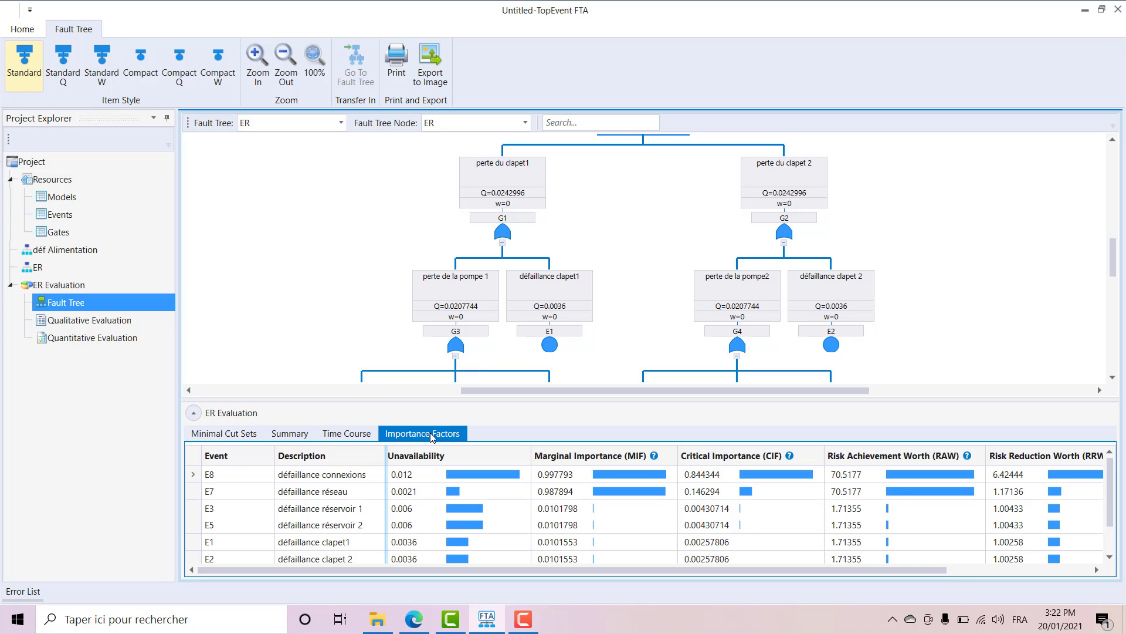
left_click_drag(551, 570, 184, 569)
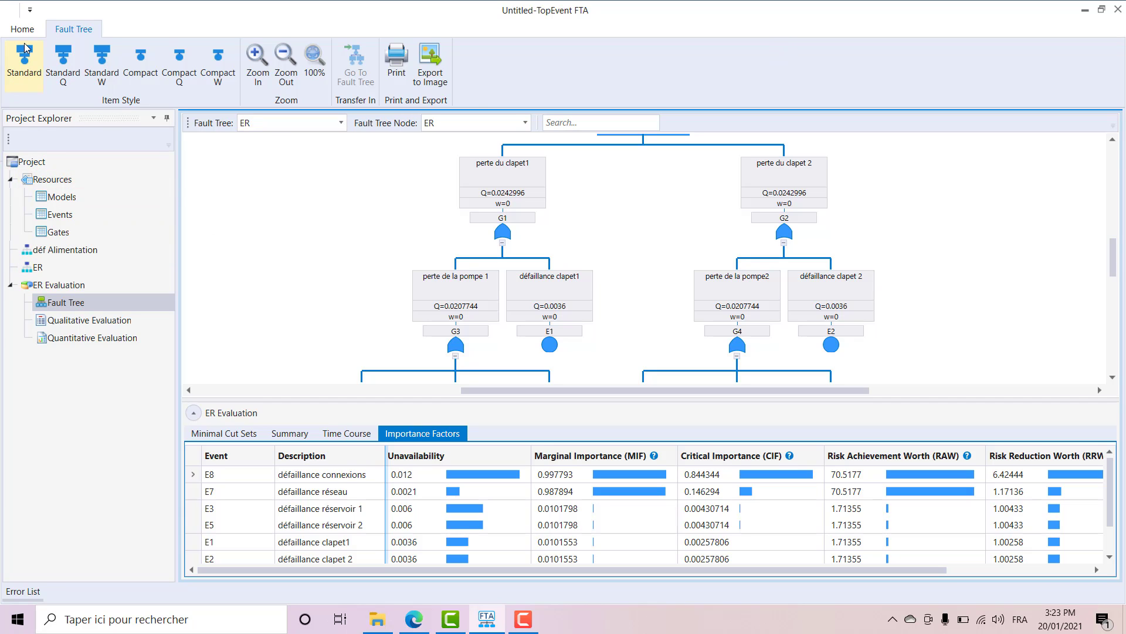
- Look over the evaluated ER tree from its basic events and transfer-ins up to the top event perte de flux de sortie
scroll(1090, 249, "down", 3)
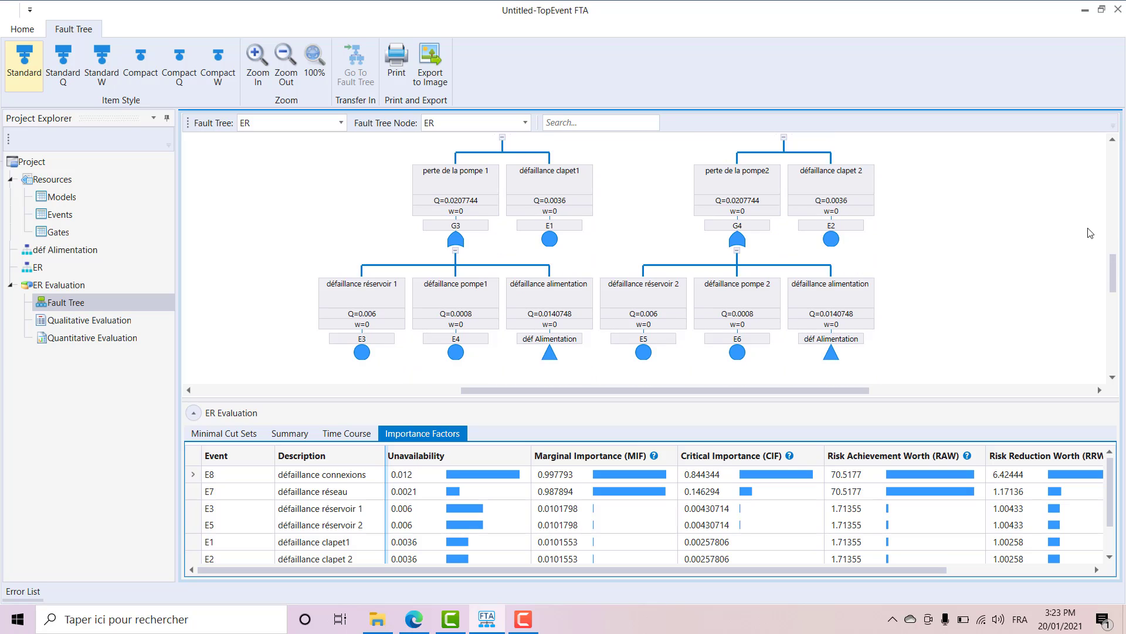
scroll(1090, 233, "up", 7)
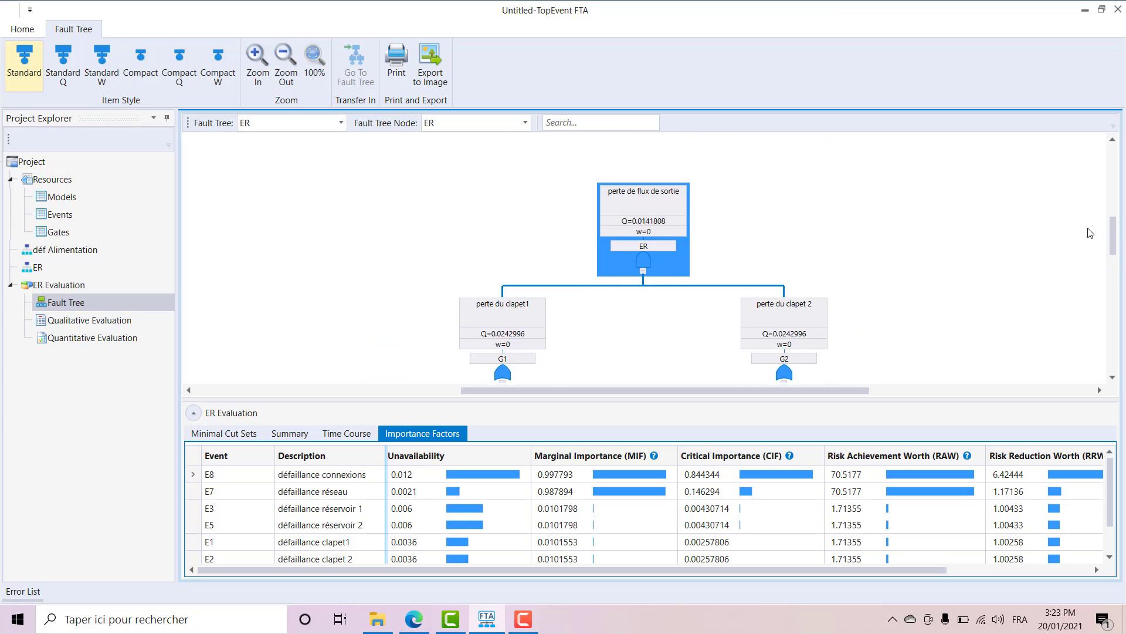
mouse_move(1115, 239)
left_mouse_down()
mouse_move(1117, 186)
mouse_move(1113, 281)
mouse_move(1111, 248)
left_mouse_up()
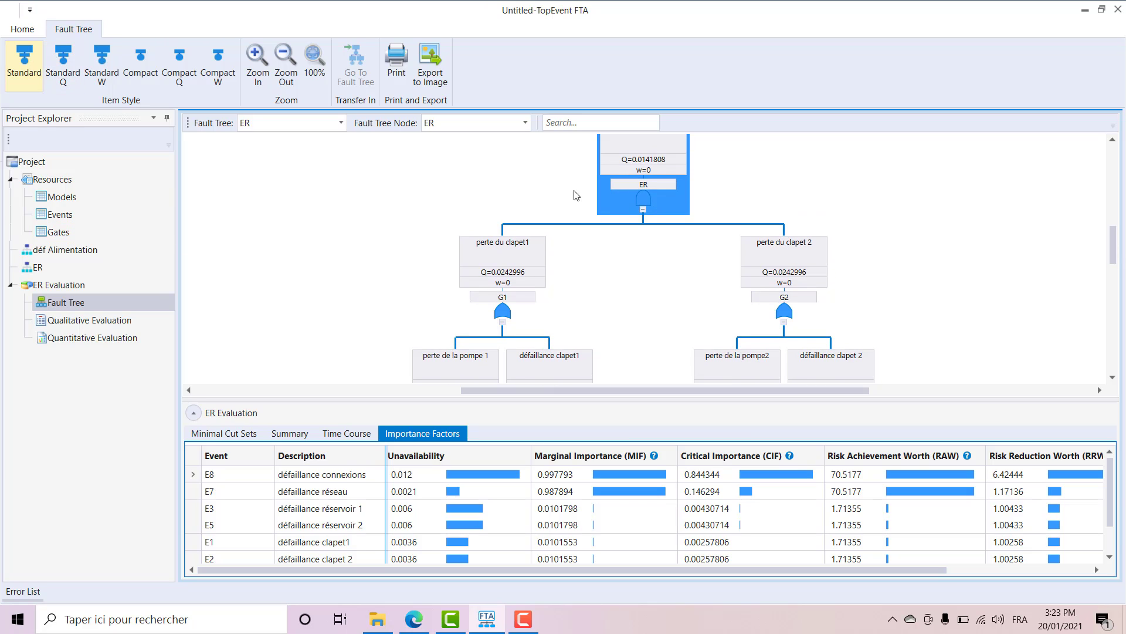
left_click(21, 30)
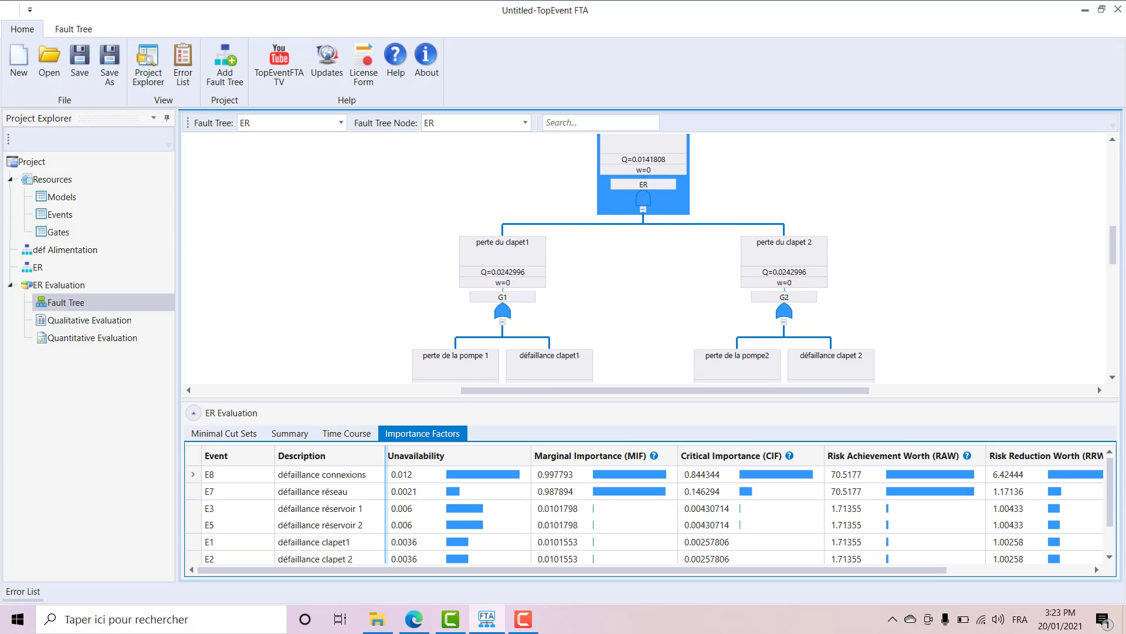